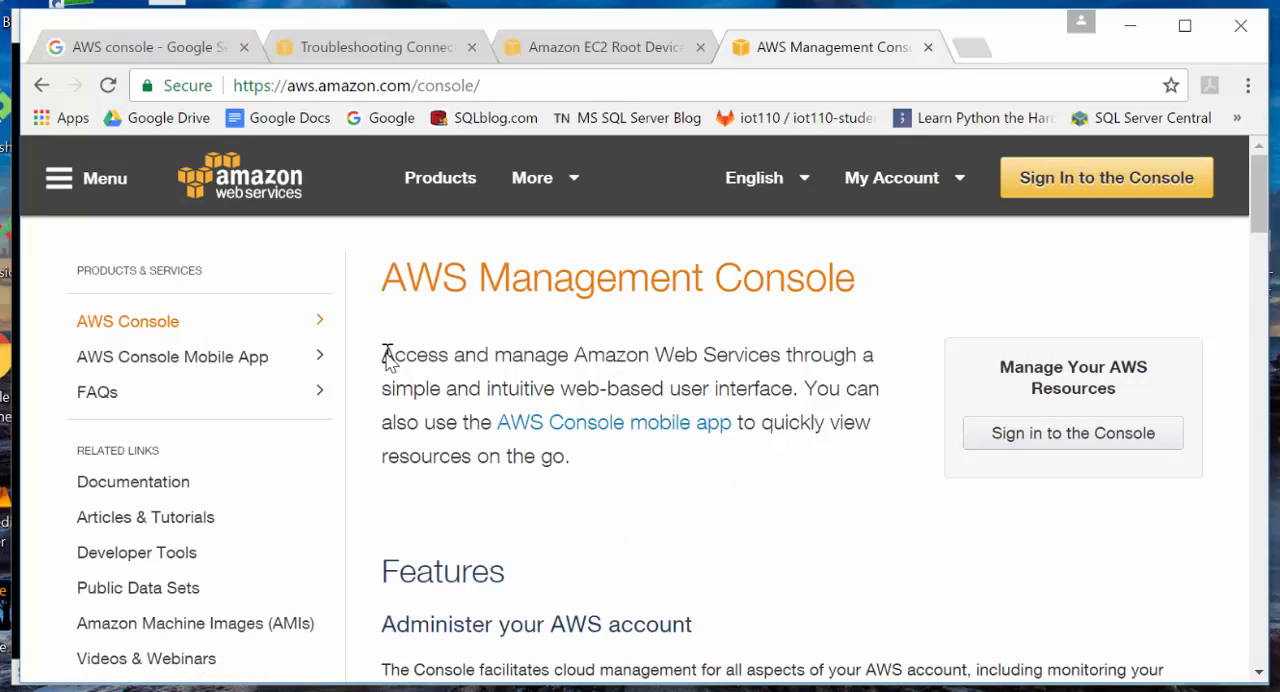
# - Sign in to the AWS Management Console with the account e-mail, account password and authentication code
pyautogui.click(1054, 196)
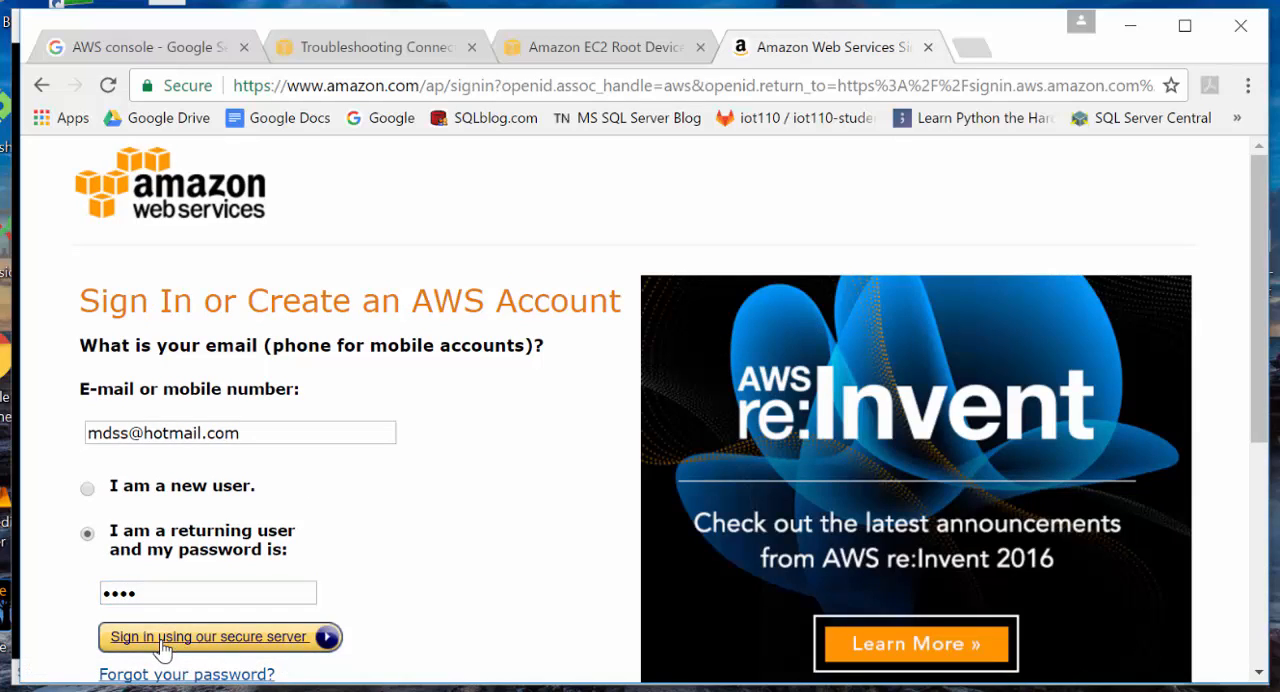
pyautogui.click(165, 640)
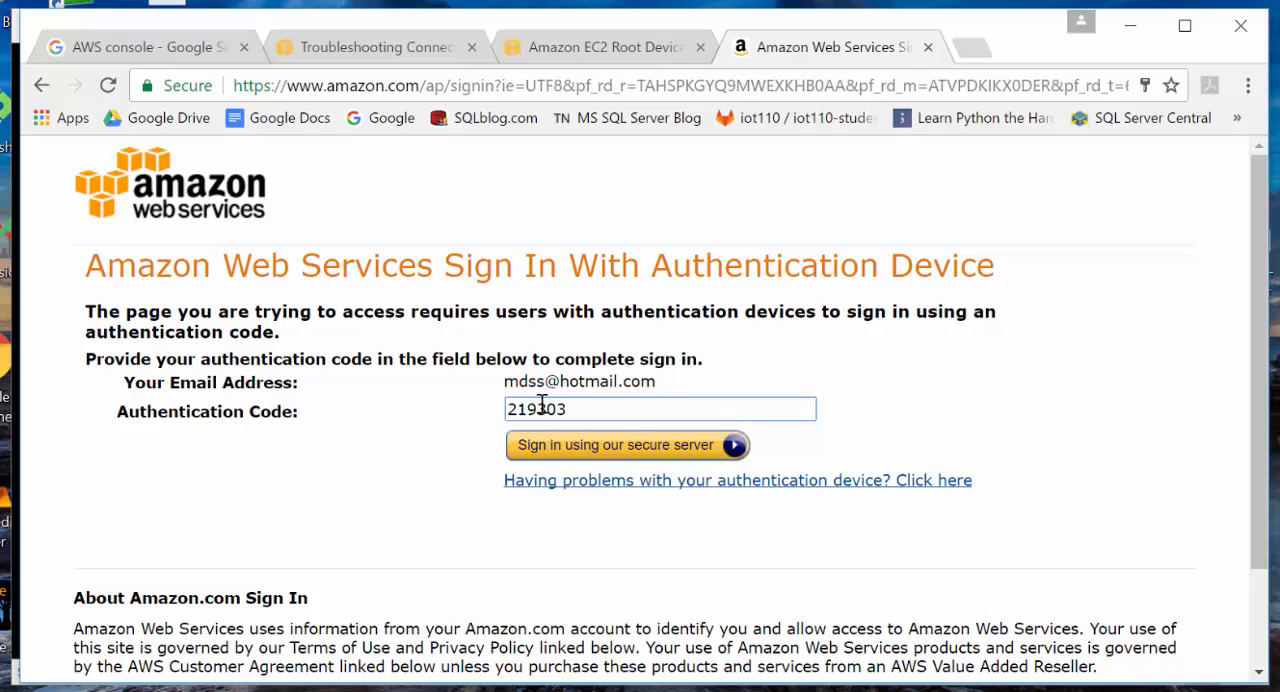
pyautogui.click(549, 455)
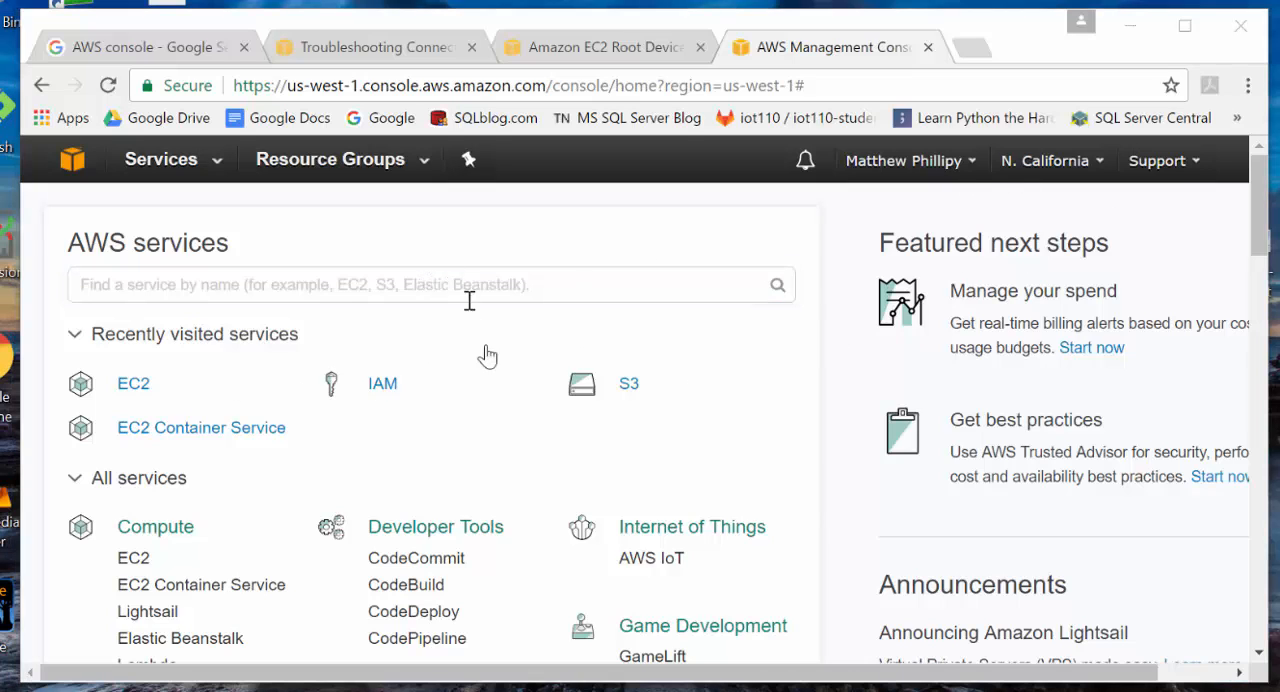
# - Switch to the PowerPoint slide show, advance to the "Search and Find – EC2 Community AMI" instruction, and return to the Chrome browser
pyautogui.hotkey('alt', 'Tab')
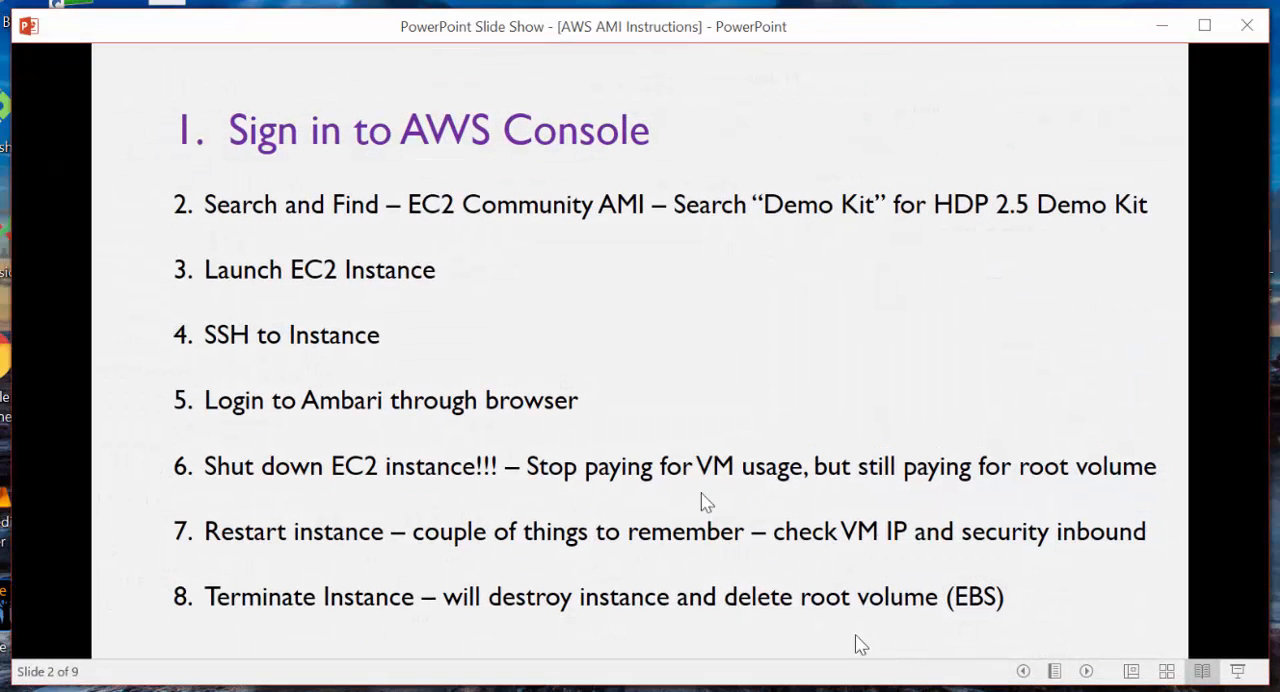
pyautogui.click(585, 388)
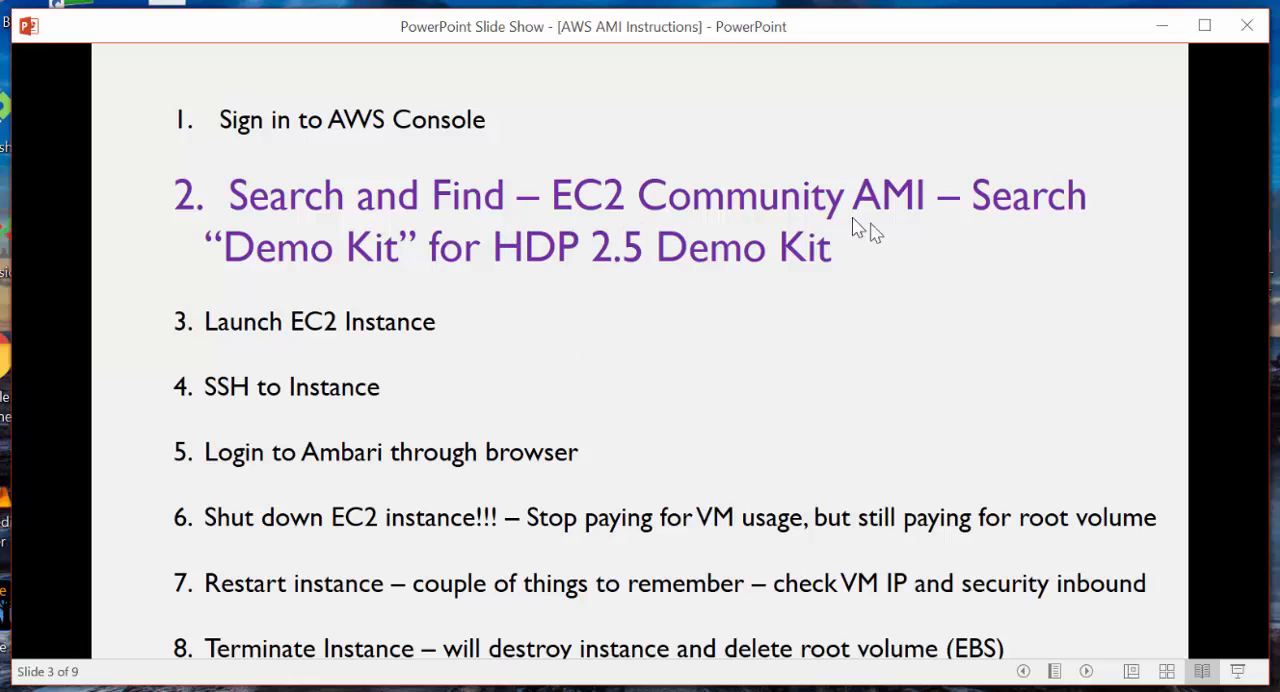
pyautogui.click(622, 690)
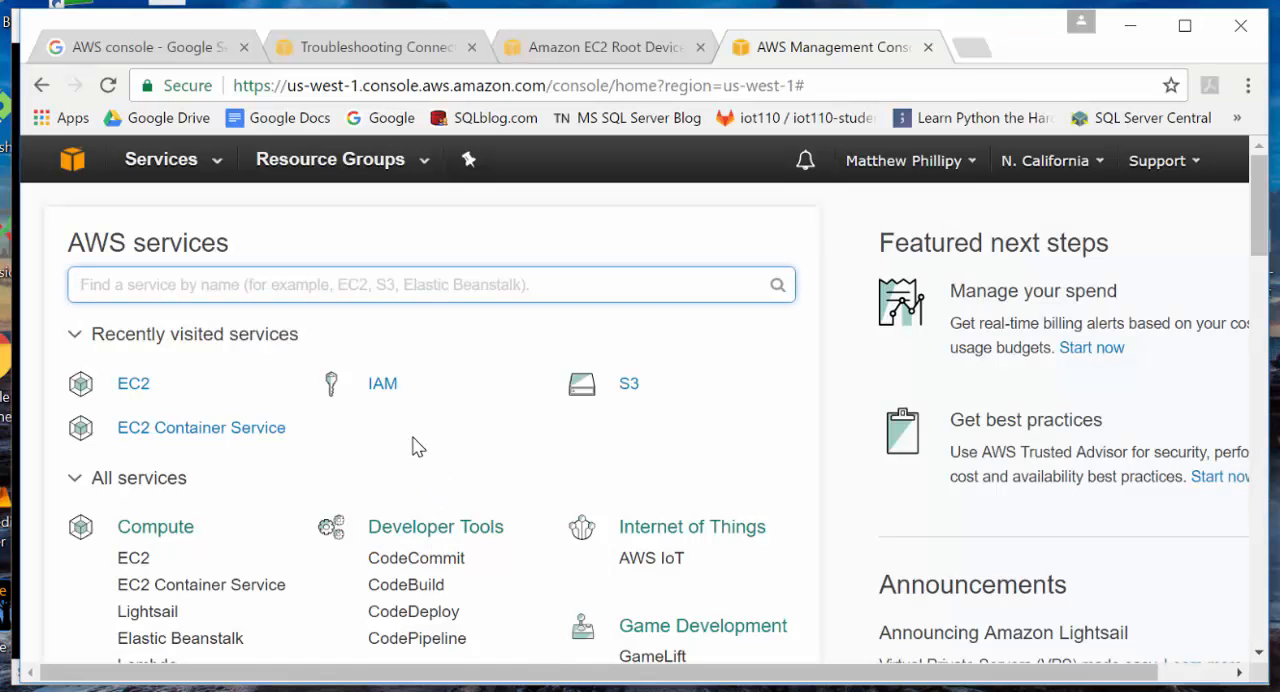
# - Open the EC2 service in the N. California region and go to its AMIs list
pyautogui.click(135, 559)
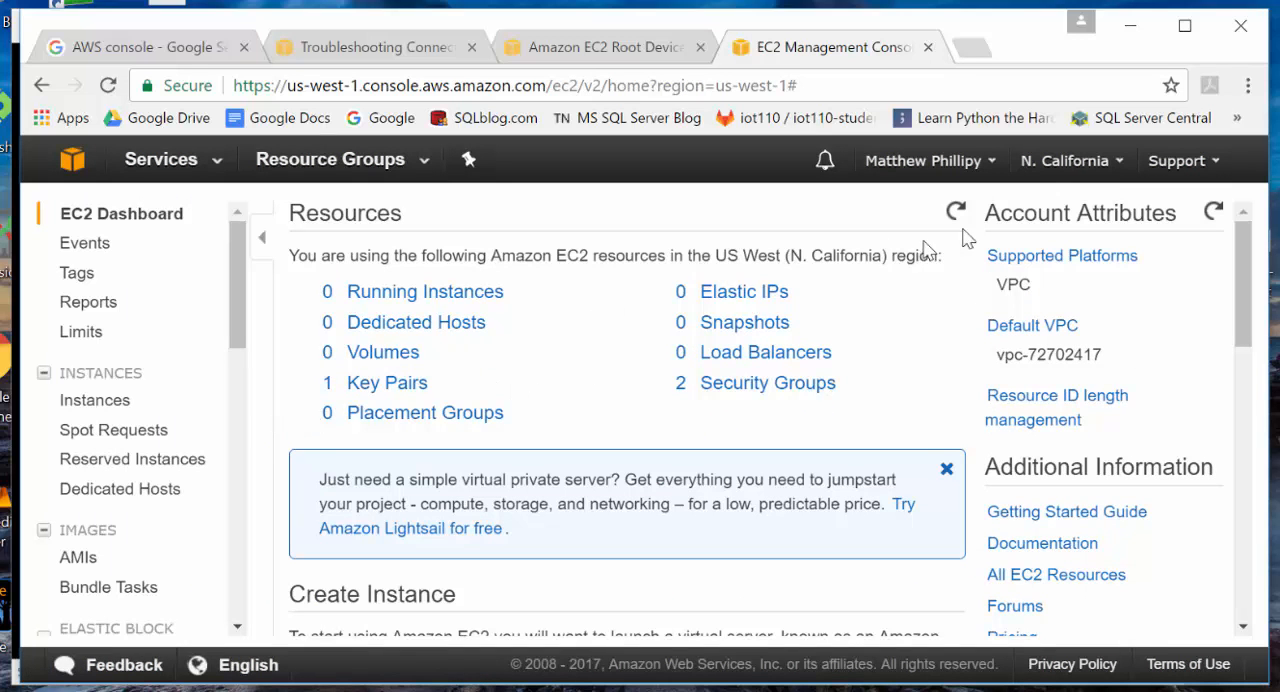
pyautogui.click(1110, 162)
pyautogui.click(78, 558)
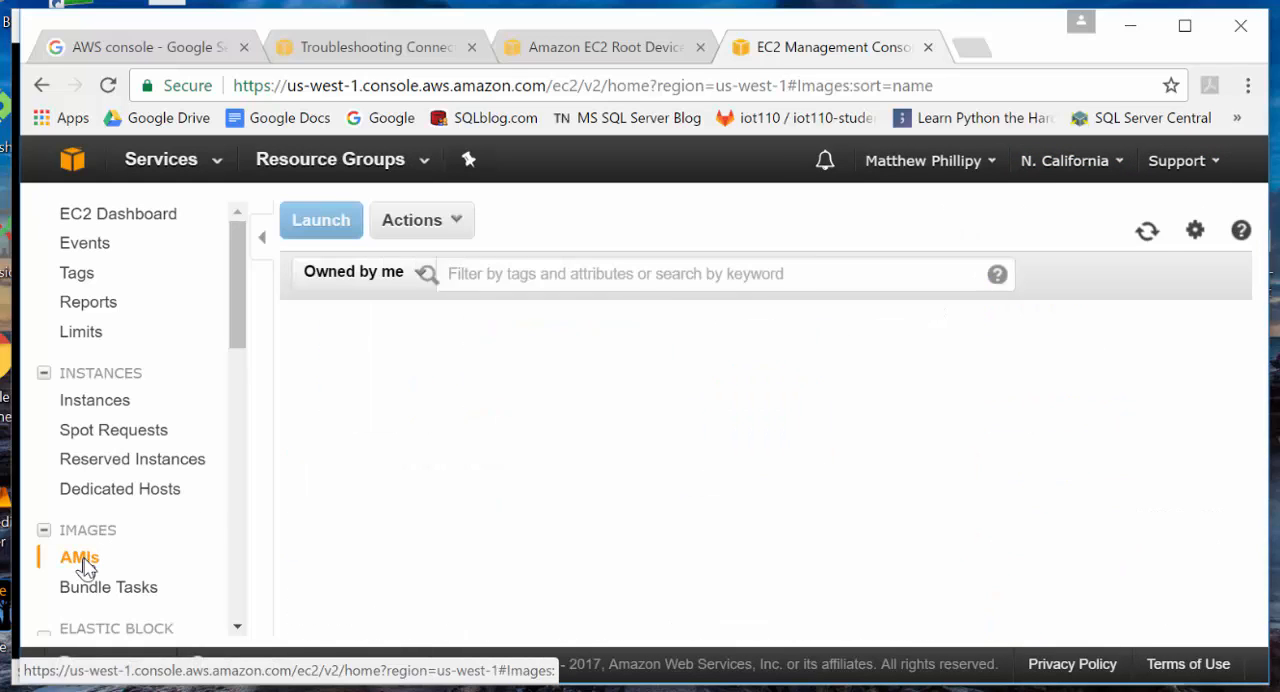
# - Filter the AMIs to Public images and search them for "demo kit"
pyautogui.click(419, 284)
pyautogui.click(405, 331)
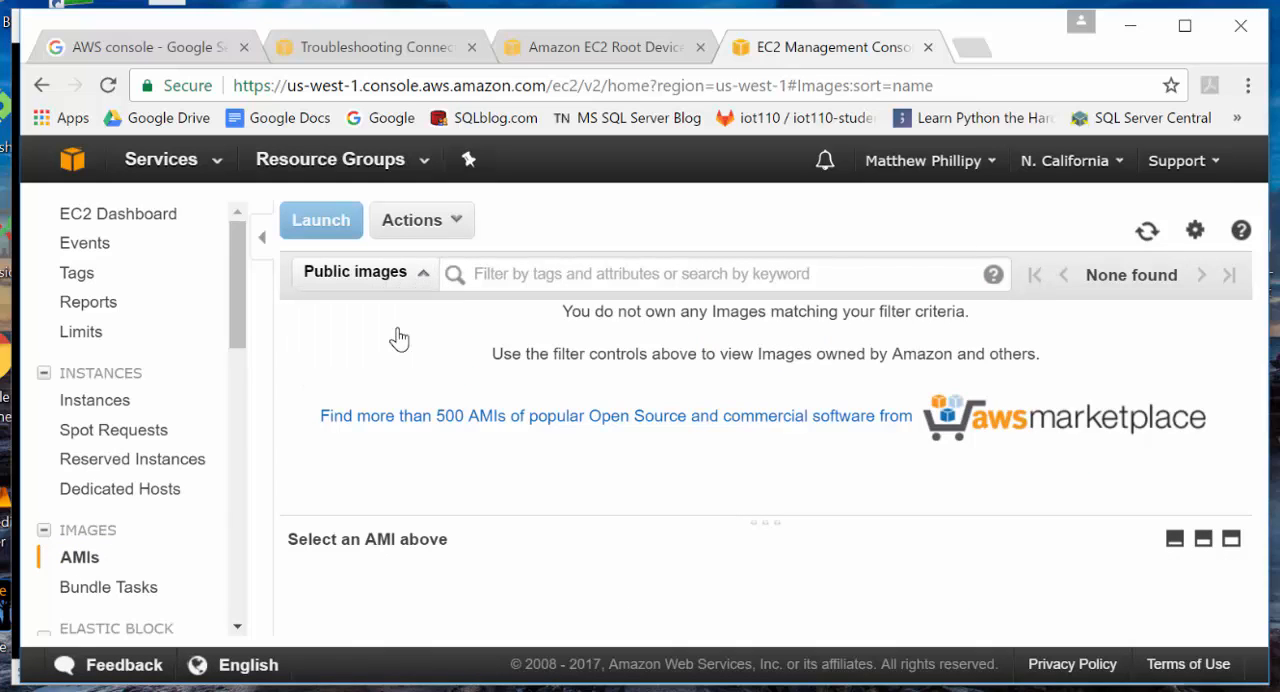
pyautogui.click(517, 274)
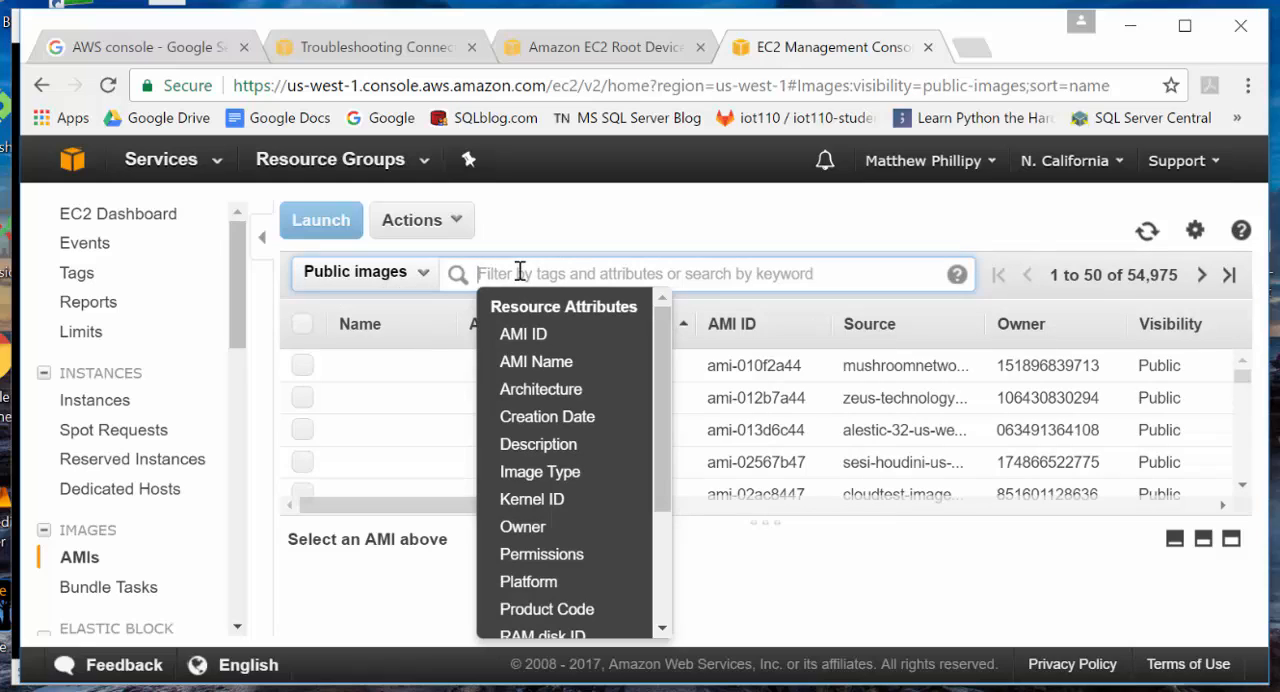
pyautogui.write('dem')
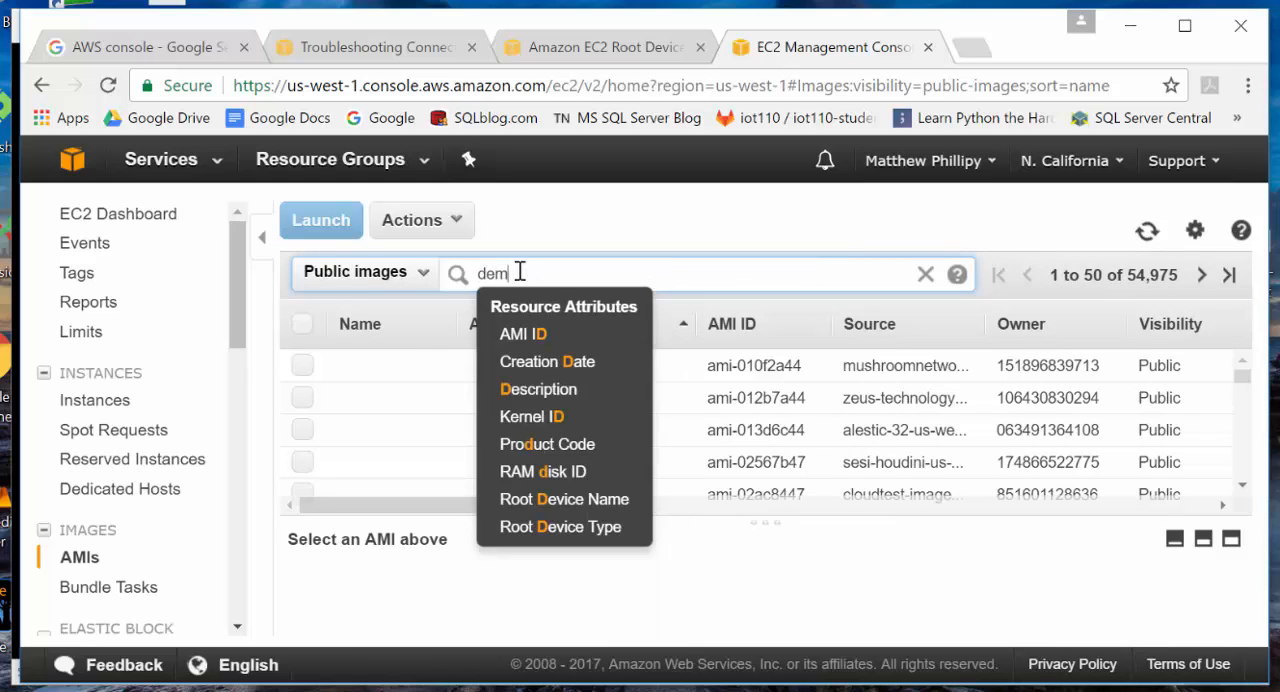
pyautogui.write('o kit')
pyautogui.press('Return')
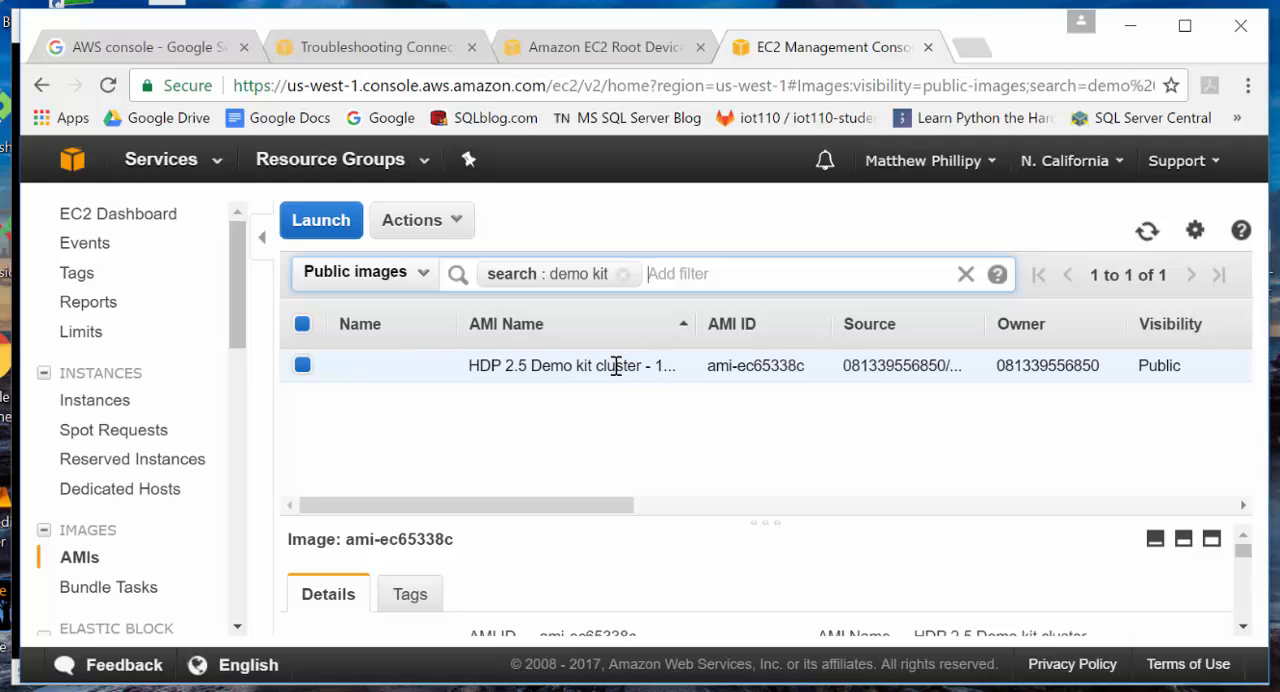
# - Check the "Launch EC2 Instance" instruction in the PowerPoint slide show and return to the Chrome browser
pyautogui.hotkey('alt', 'Tab')
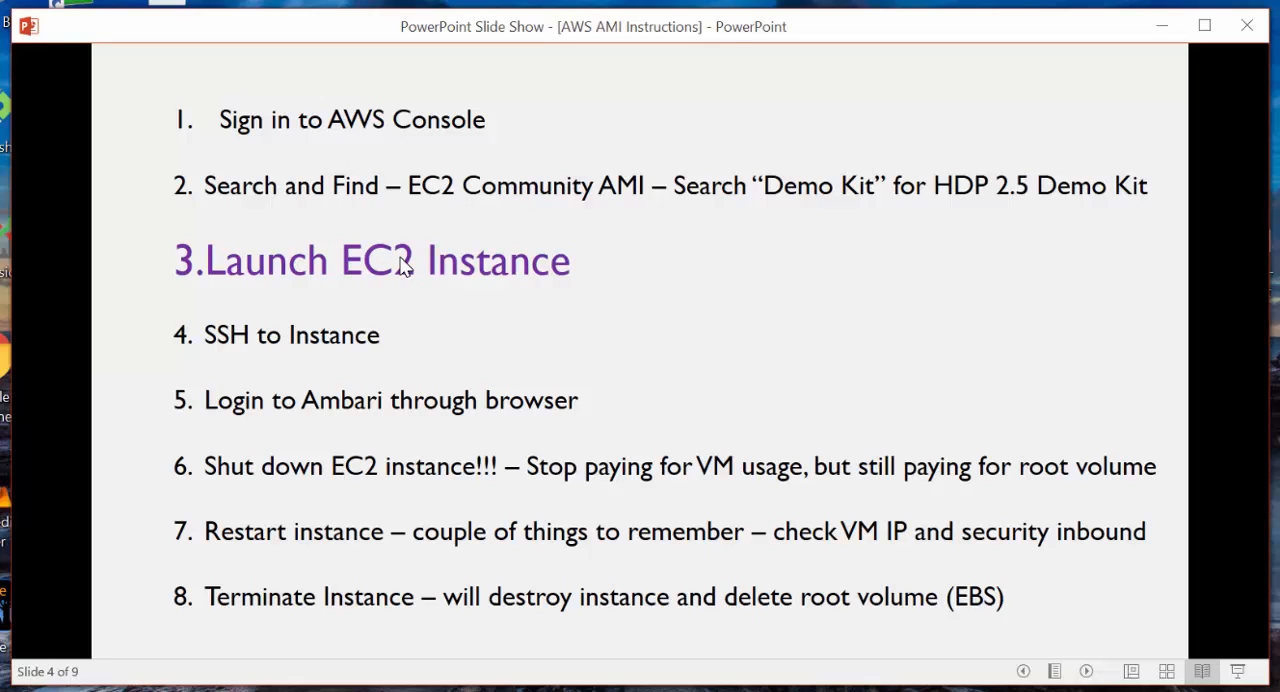
pyautogui.hotkey('alt', 'Tab')
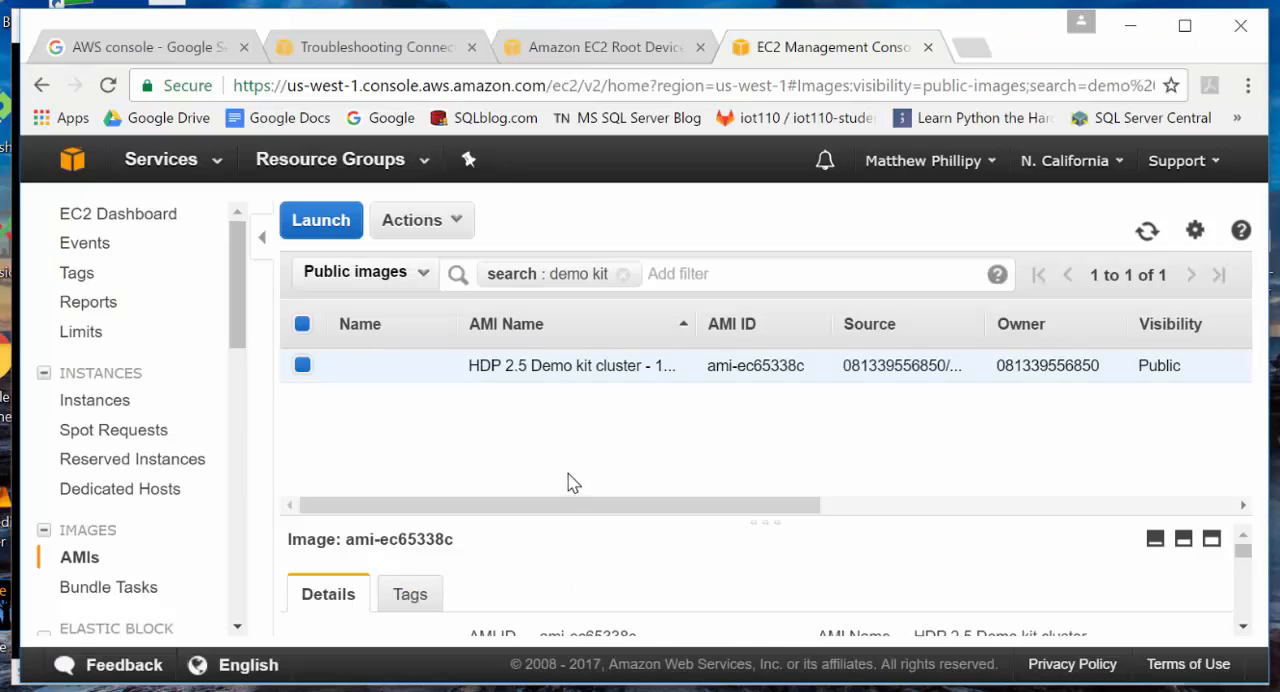
# - Start launching the HDP 2.5 Demo kit cluster image, choose the m4.xlarge instance type, and continue to the instance details
pyautogui.click(336, 218)
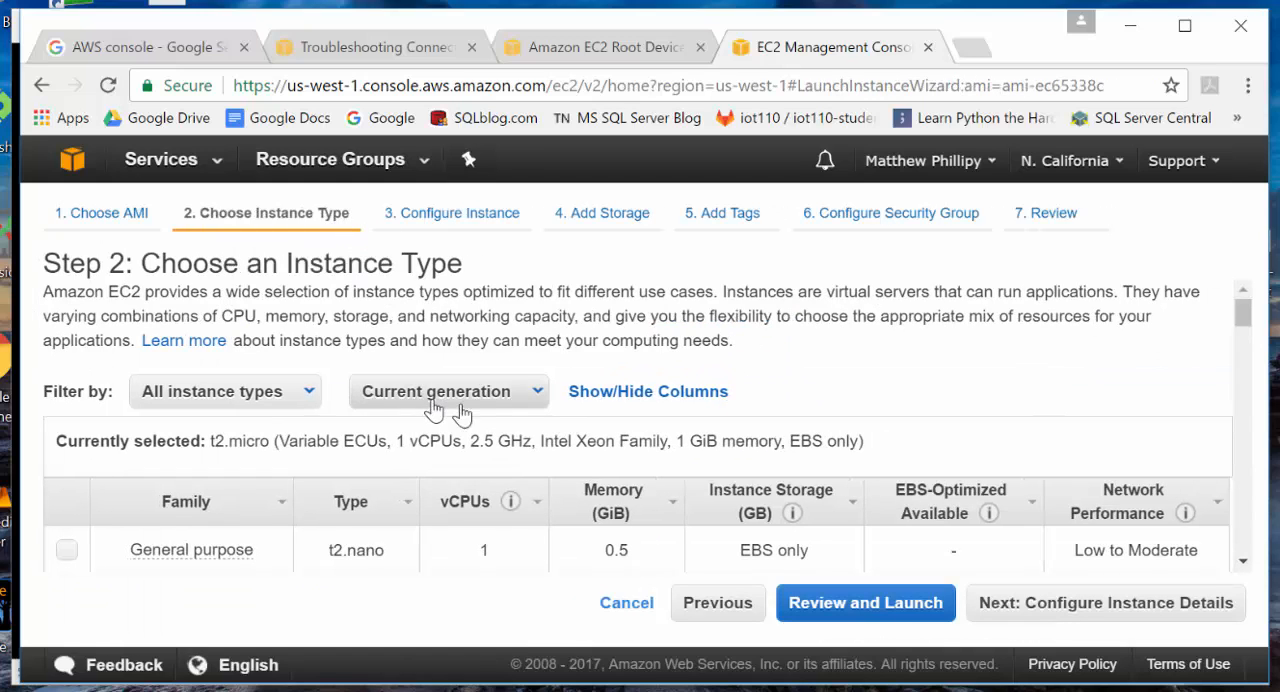
pyautogui.scroll(-1, 757, 508)
pyautogui.scroll(-2, 757, 508)
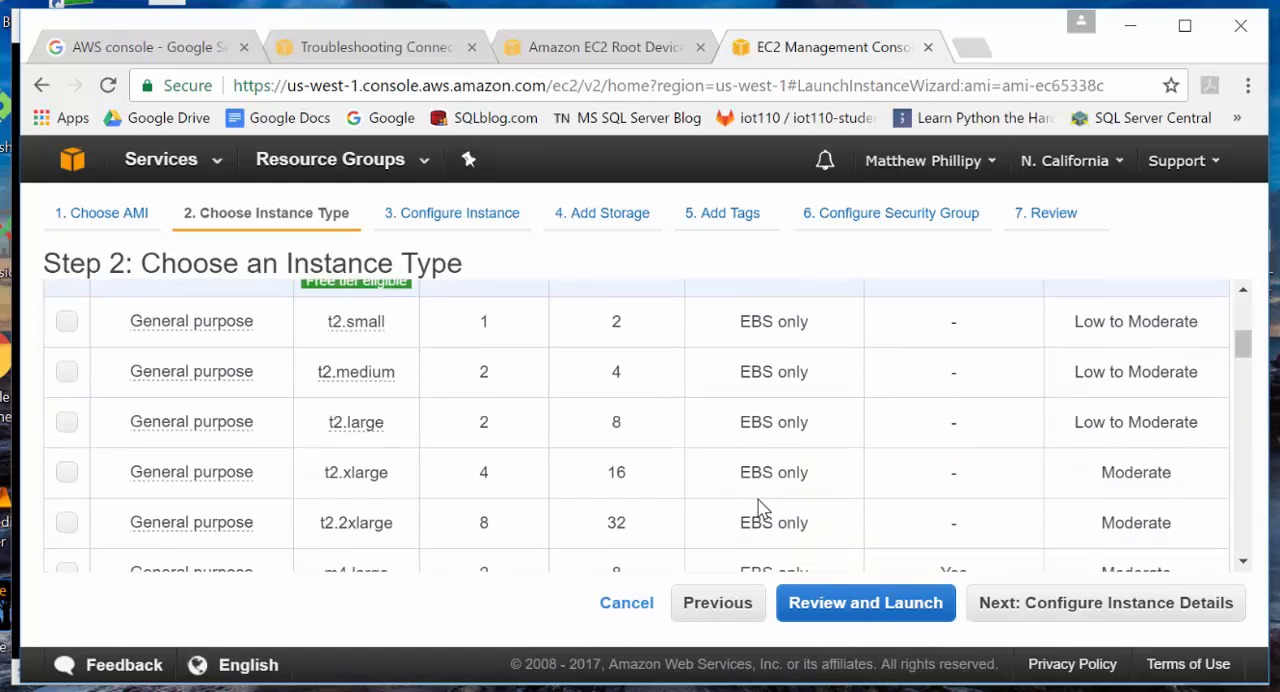
pyautogui.scroll(3, 700, 470)
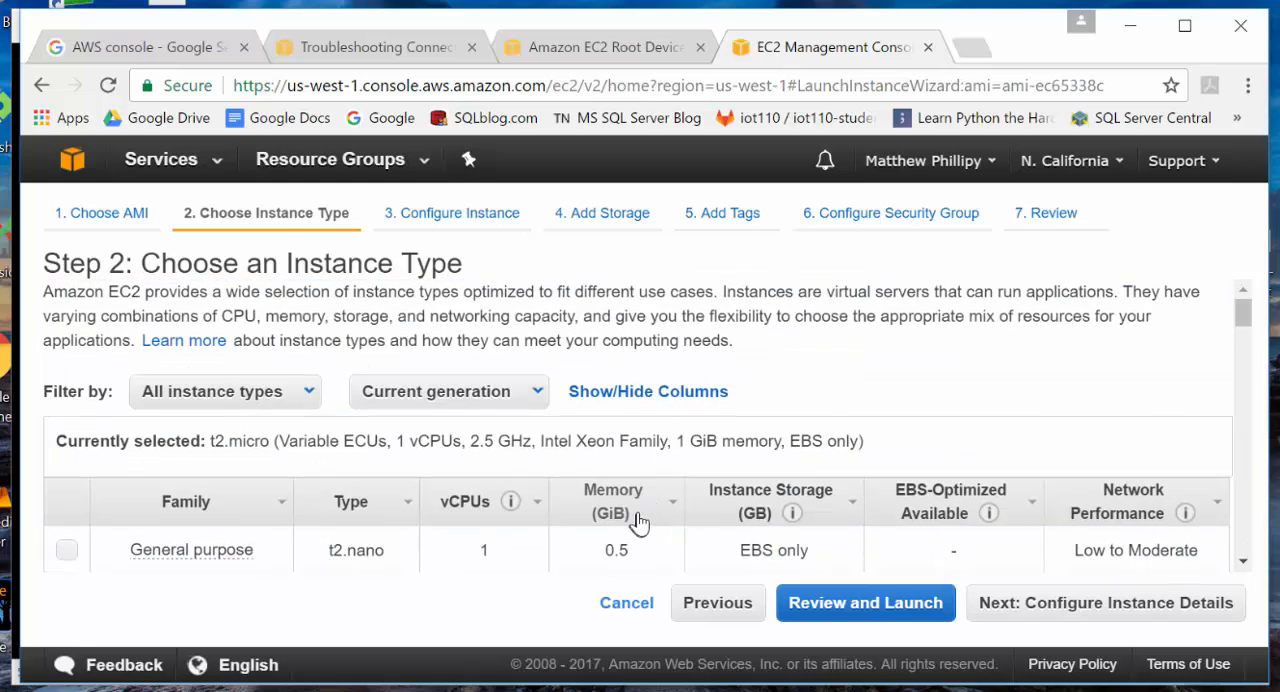
pyautogui.scroll(-3, 648, 505)
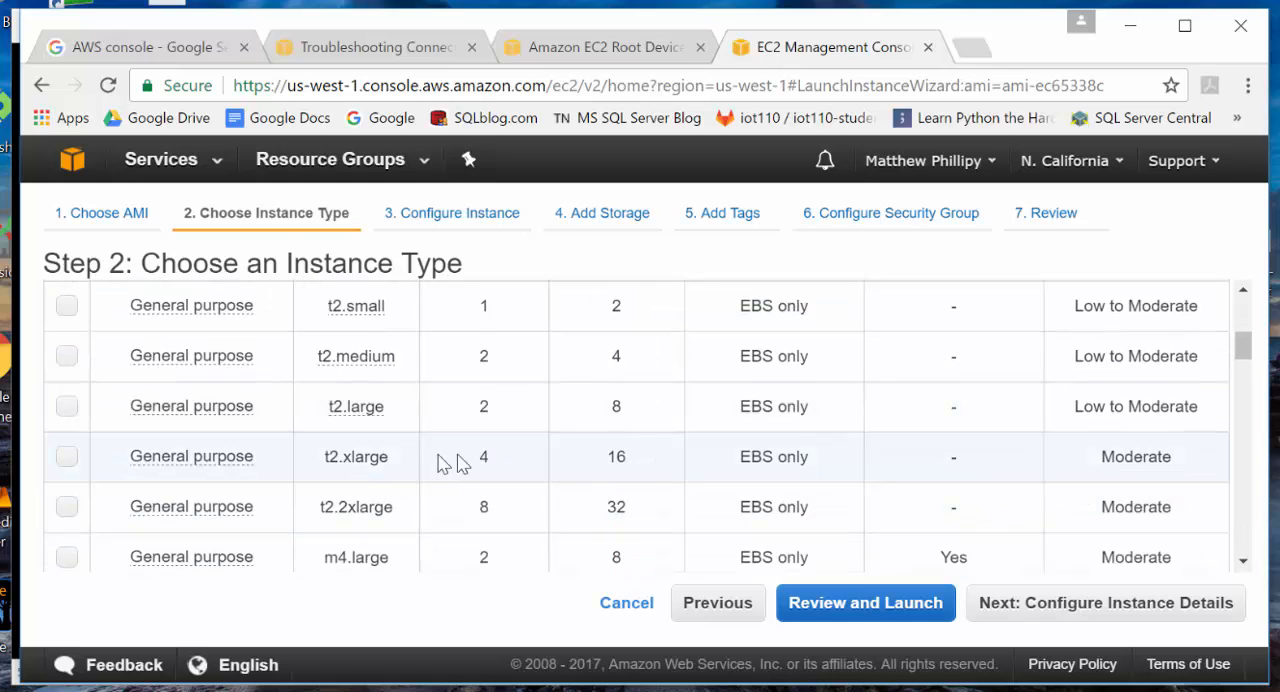
pyautogui.scroll(-2, 615, 455)
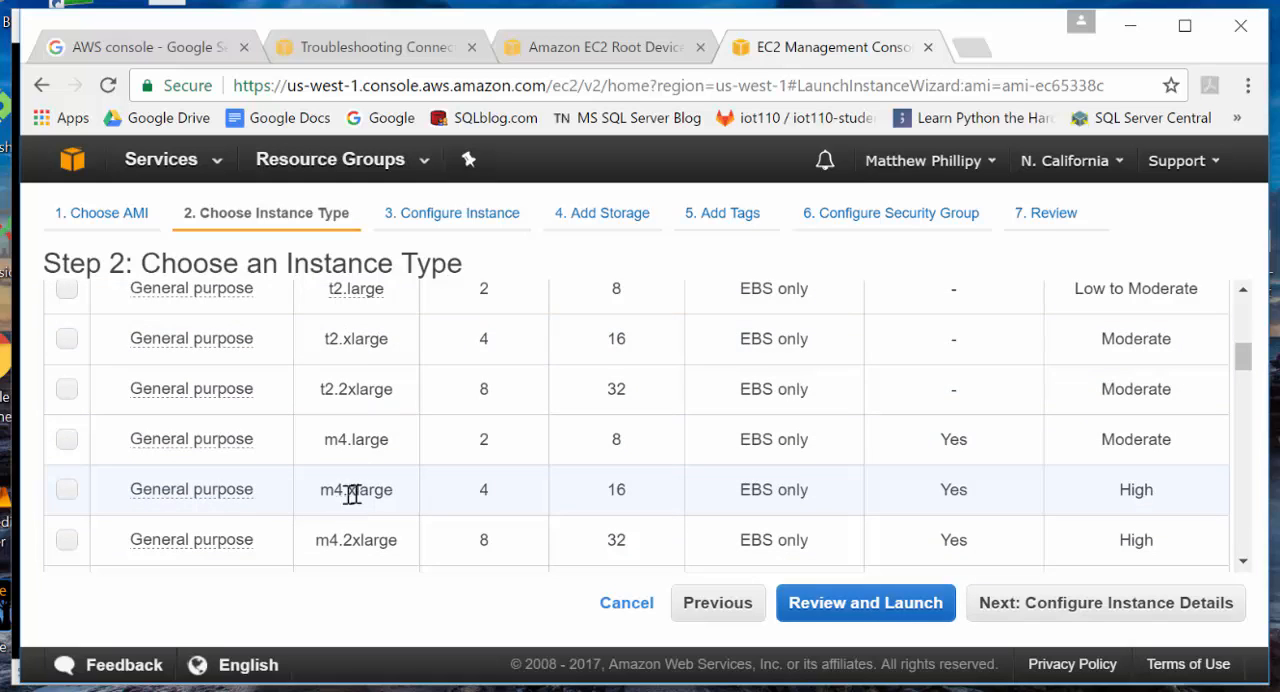
pyautogui.click(66, 490)
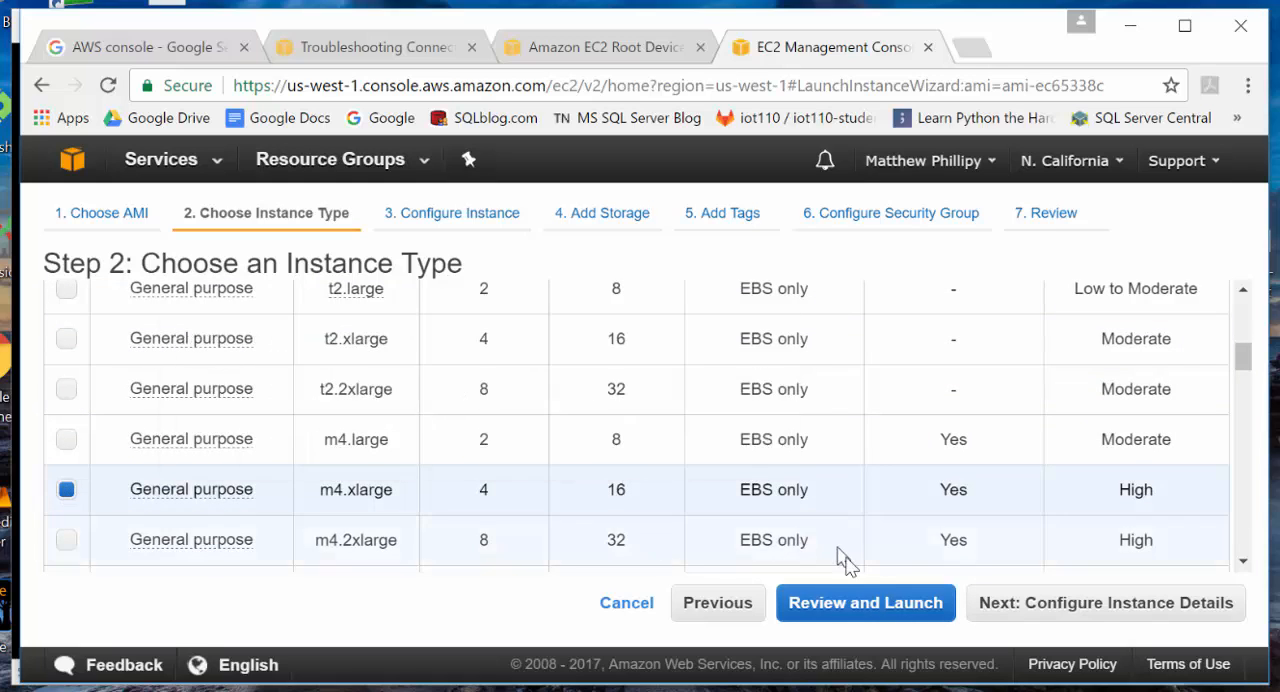
pyautogui.click(1040, 612)
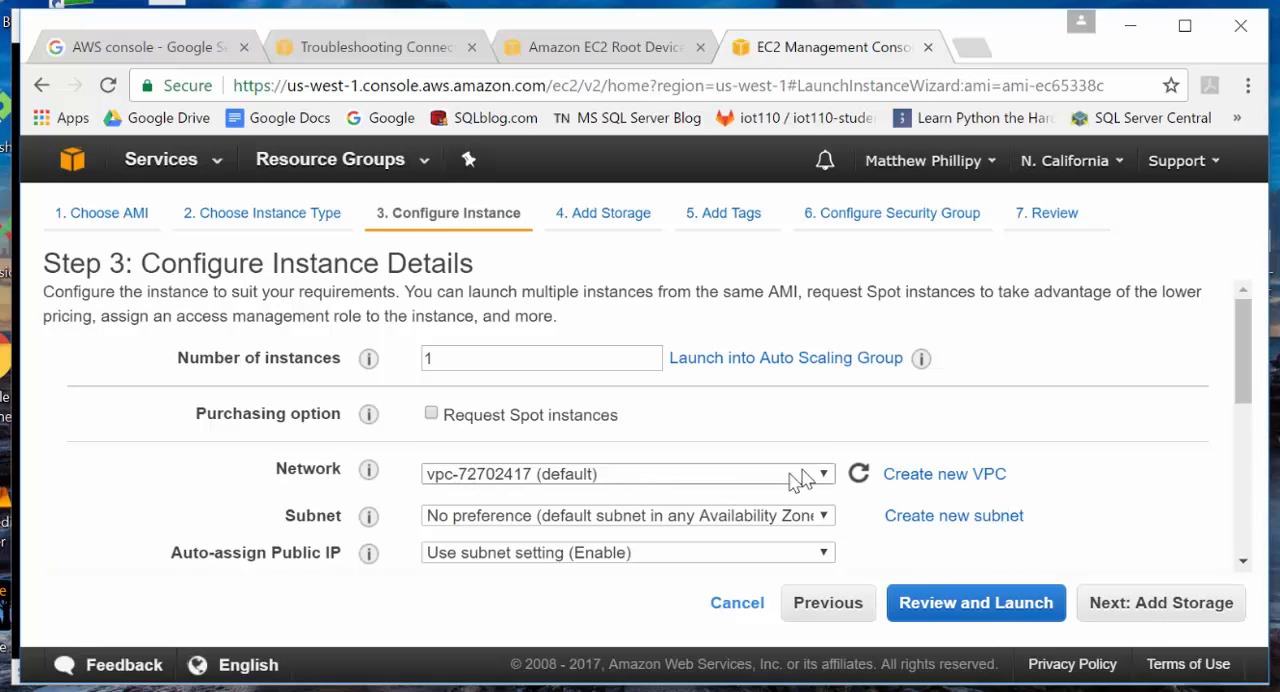
# - Keep the default instance details and set the root volume's type to Magnetic in the storage settings
pyautogui.scroll(-1, 755, 478)
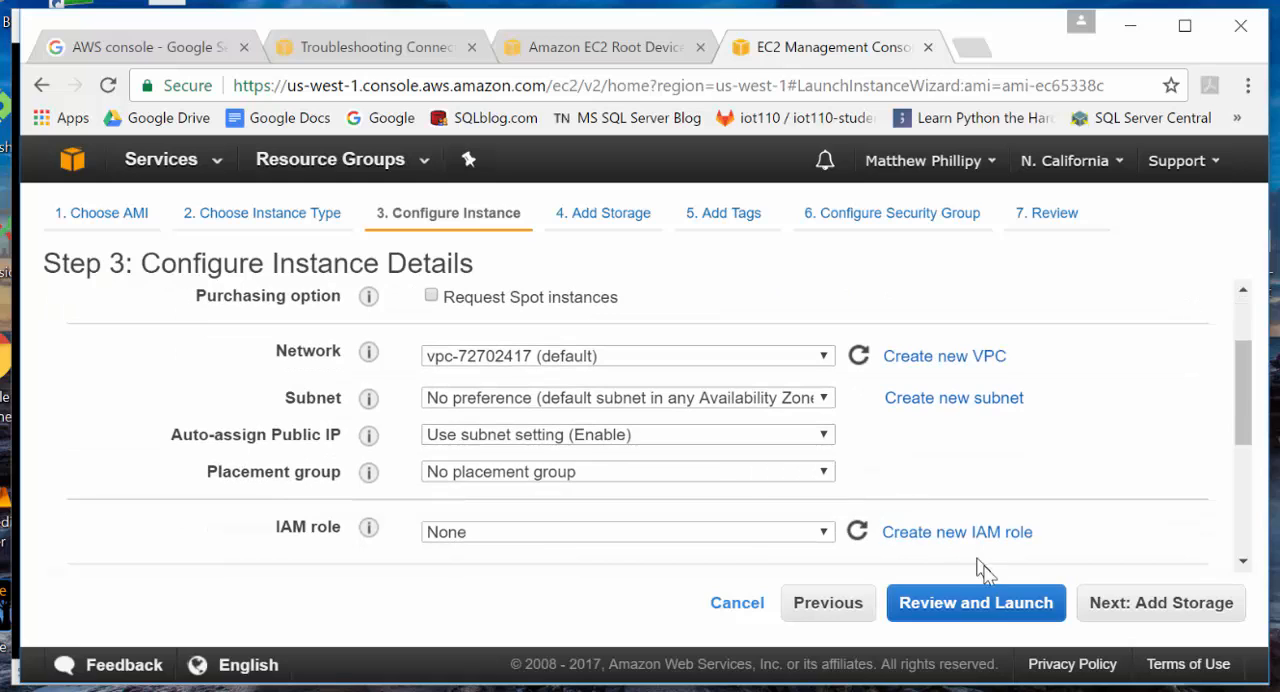
pyautogui.click(1112, 603)
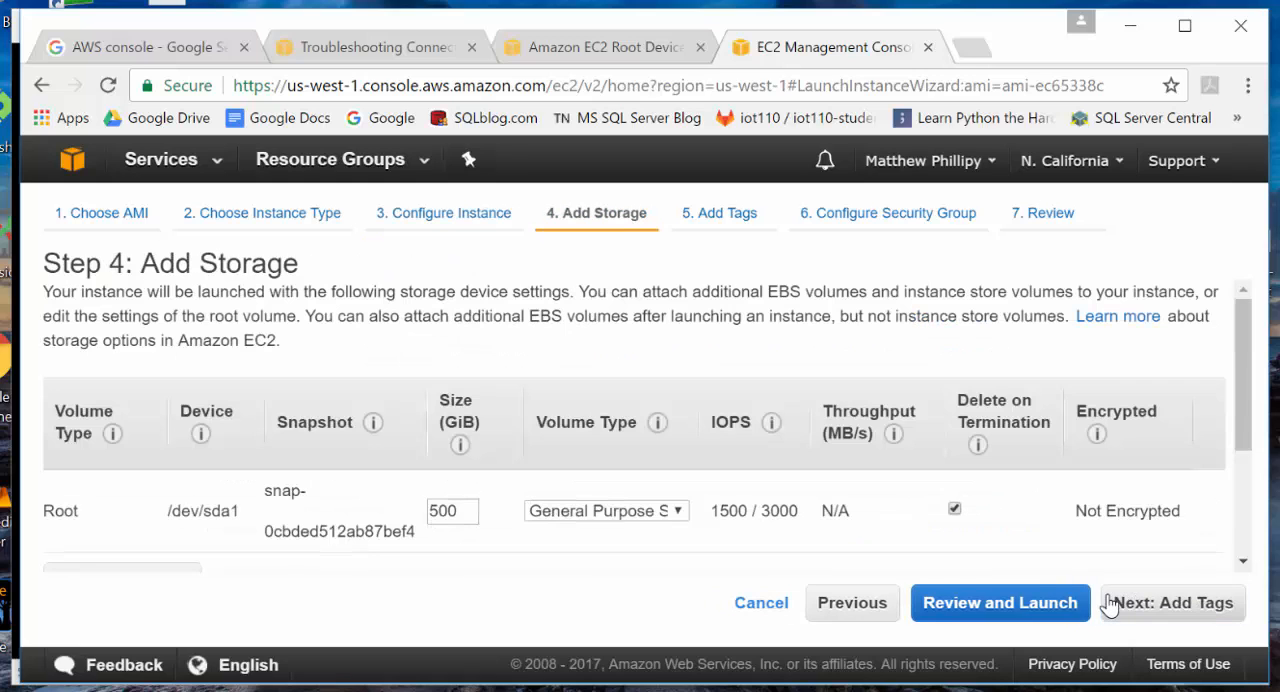
pyautogui.click(595, 511)
pyautogui.click(586, 574)
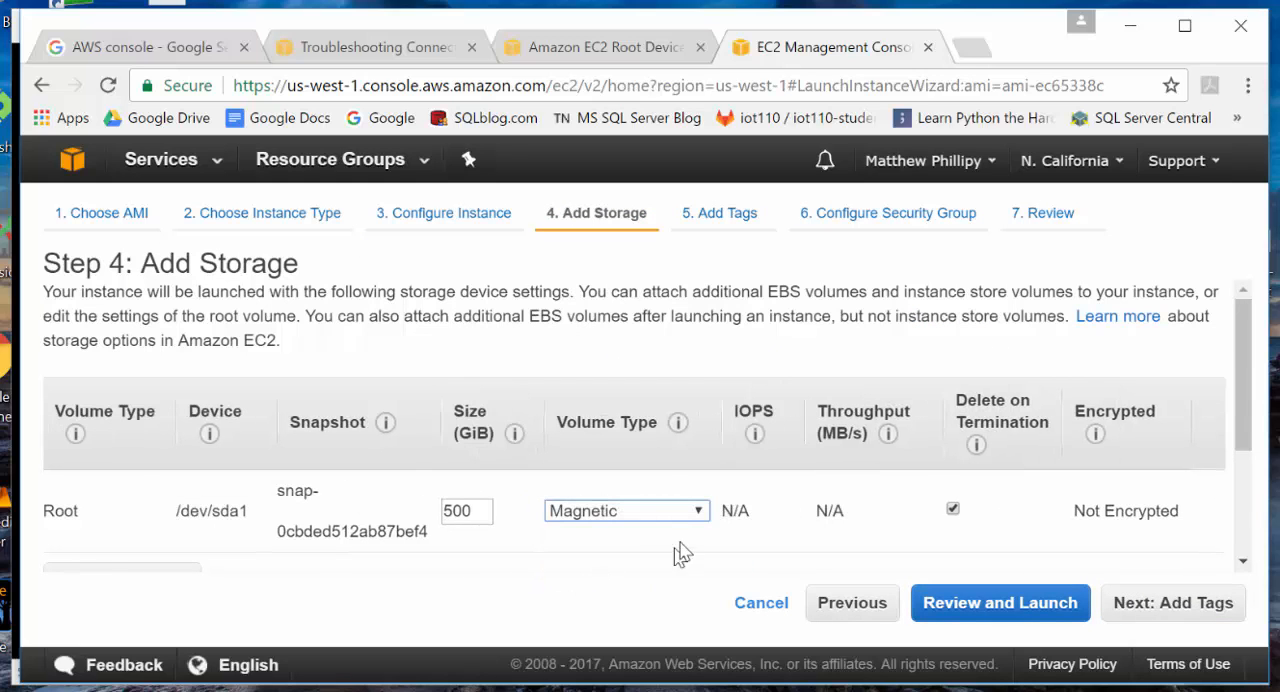
# - Give the instance's Name tag the value demo-kit and continue to the security group configuration
pyautogui.click(1135, 607)
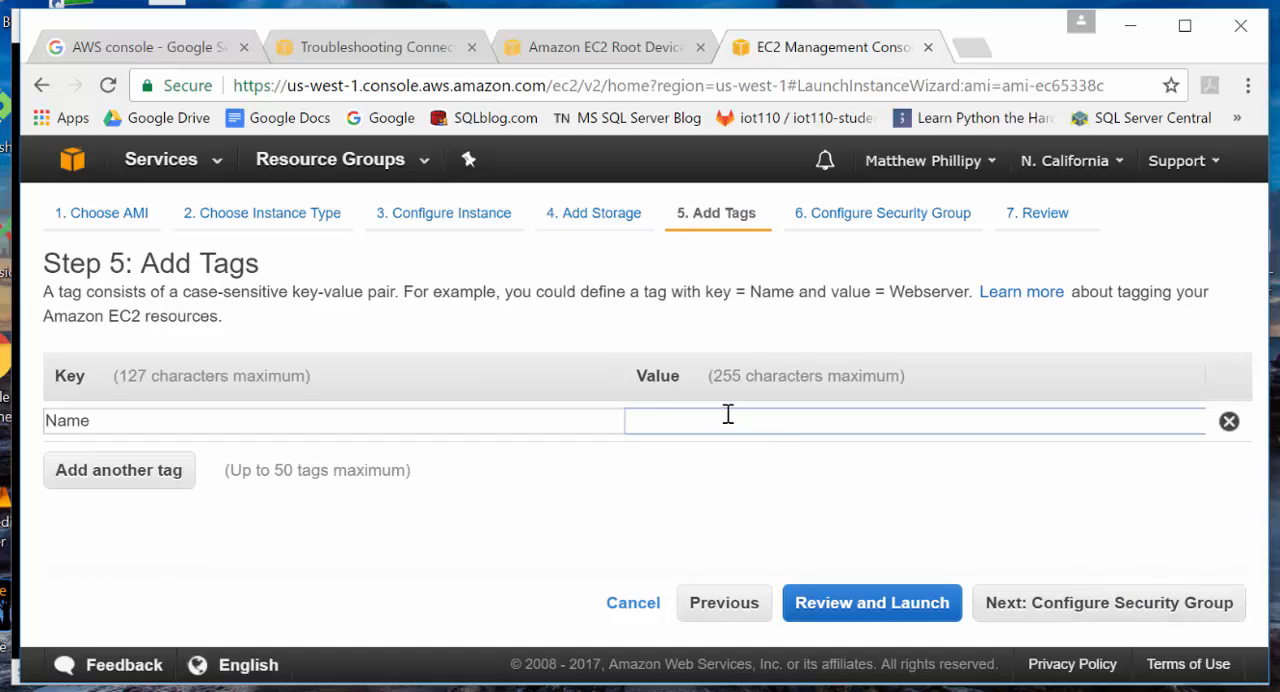
pyautogui.write('demo-kit')
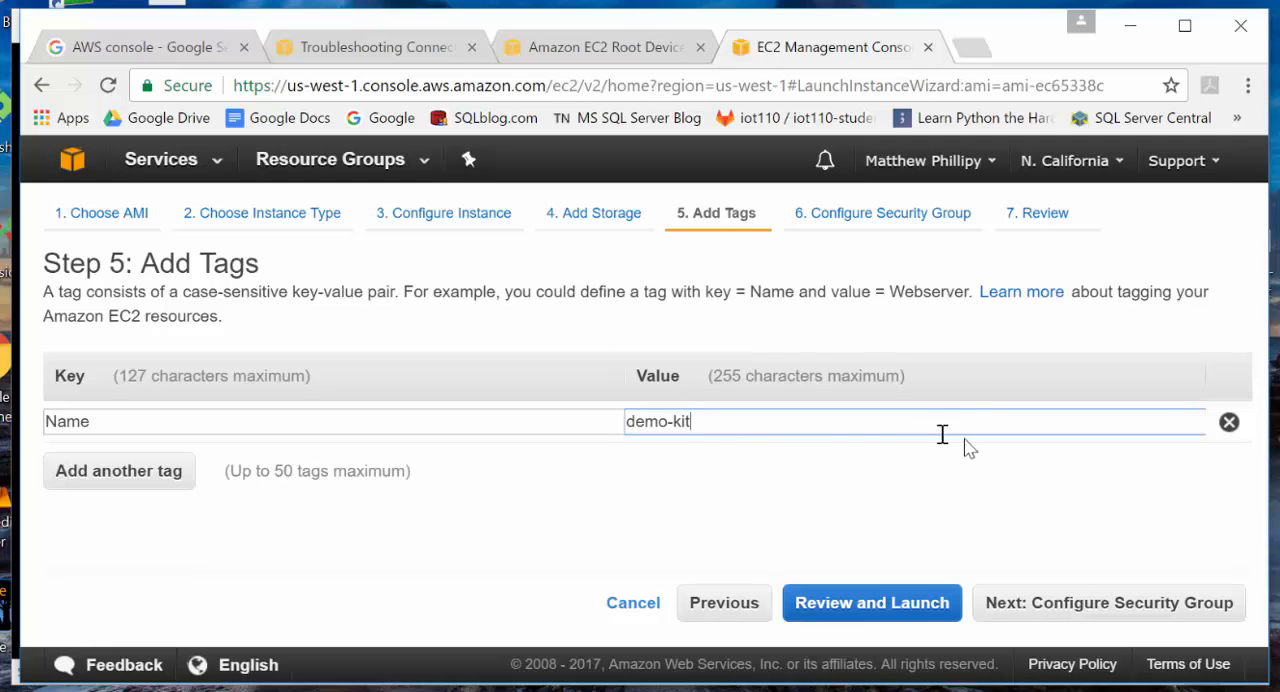
pyautogui.click(1024, 608)
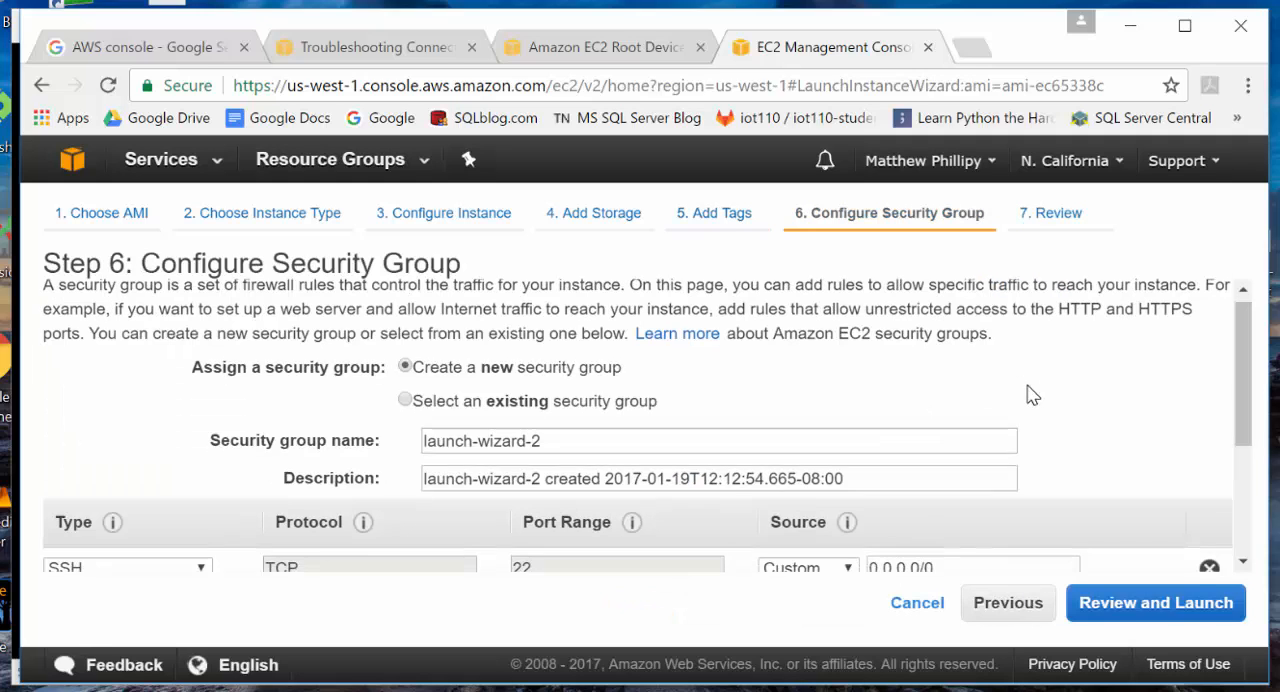
# - Check the example security group rule in week2 (3).pdf in Acrobat Reader, and set the SSH rule's source to My IP in the browser
pyautogui.scroll(-3, 1030, 390)
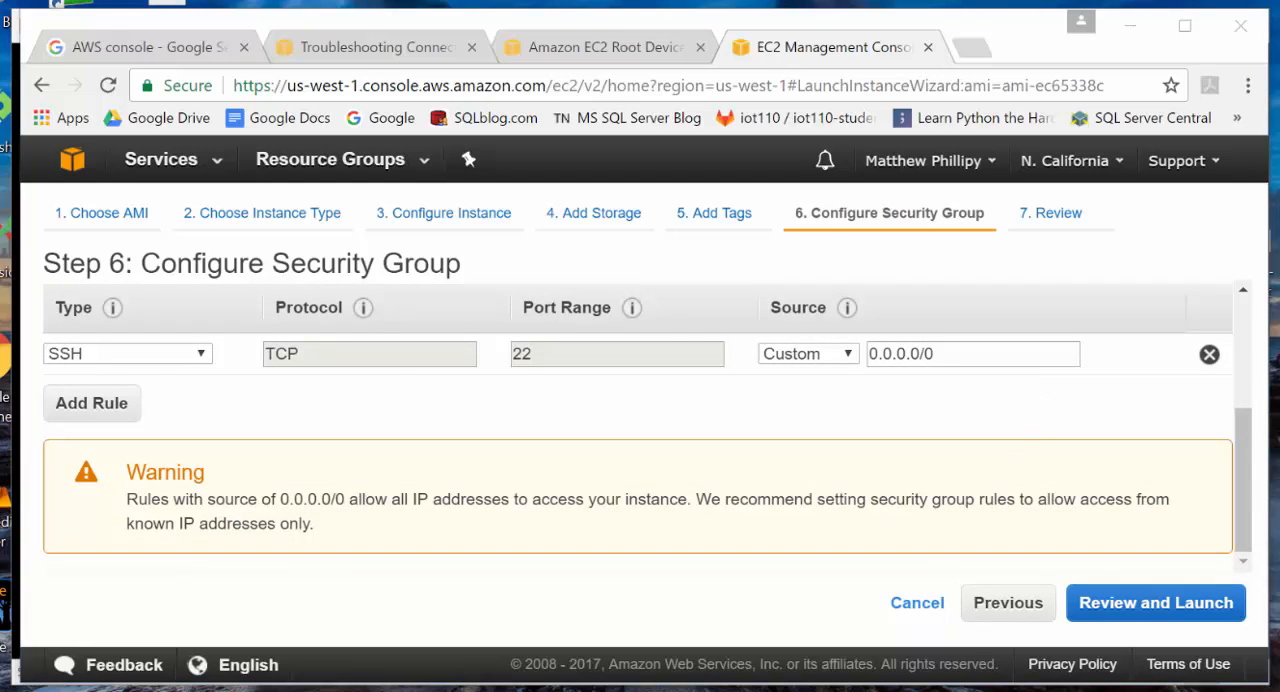
pyautogui.click(960, 689)
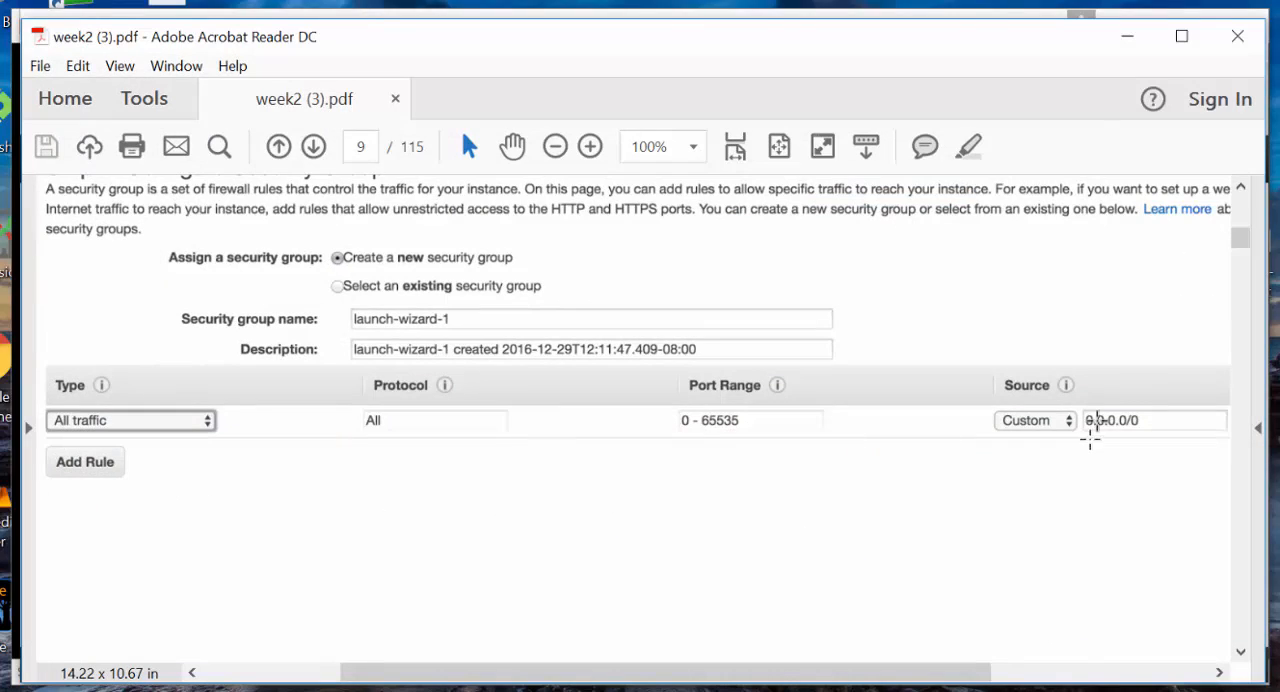
pyautogui.click(1128, 37)
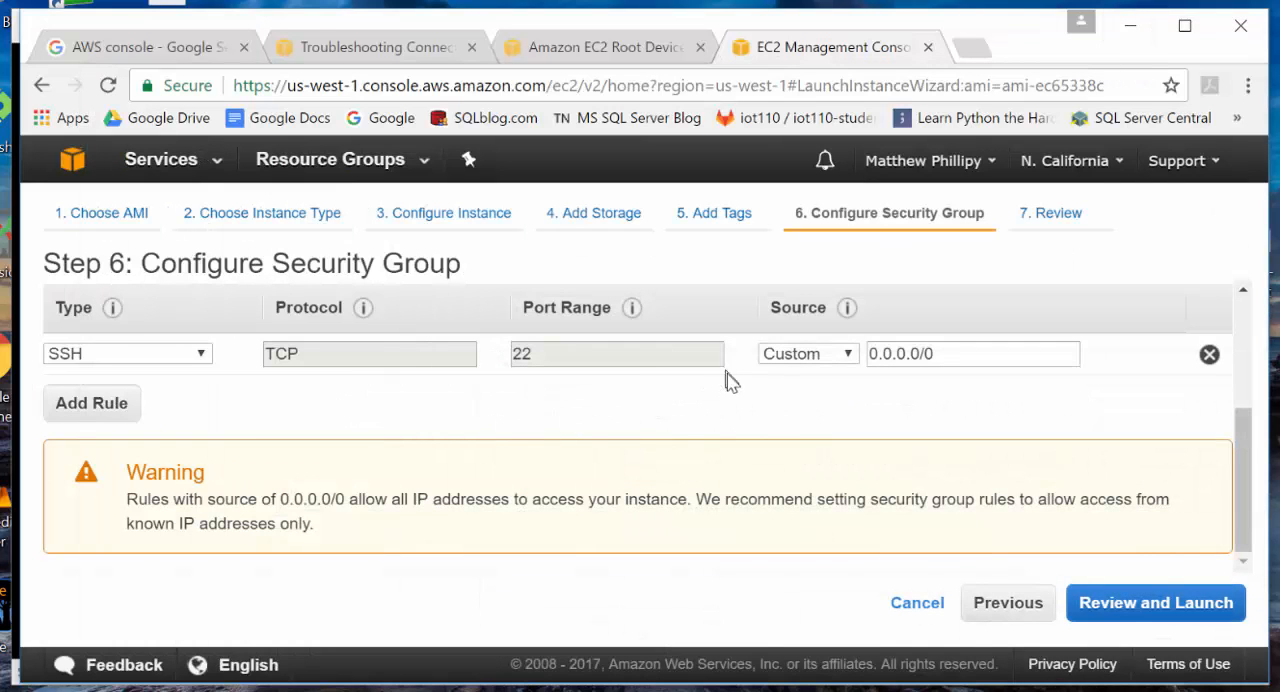
pyautogui.click(795, 354)
pyautogui.click(810, 416)
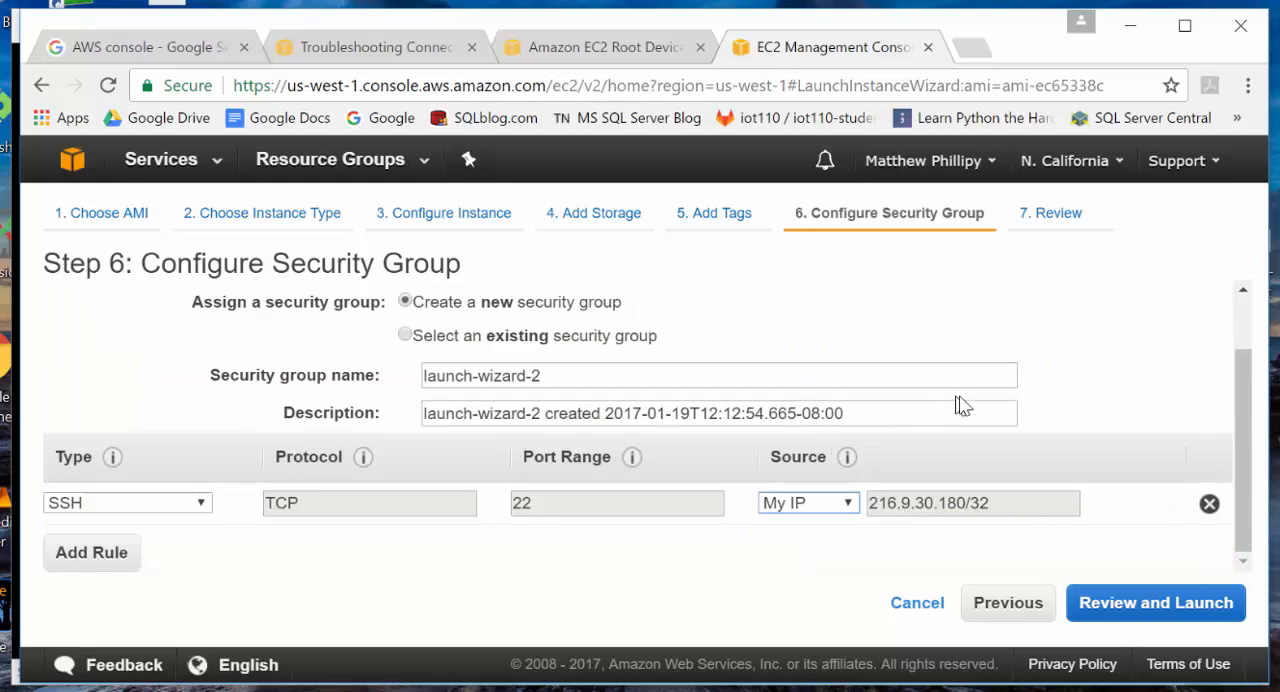
# - Add a second security group rule of type All traffic with My IP as its source
pyautogui.click(95, 556)
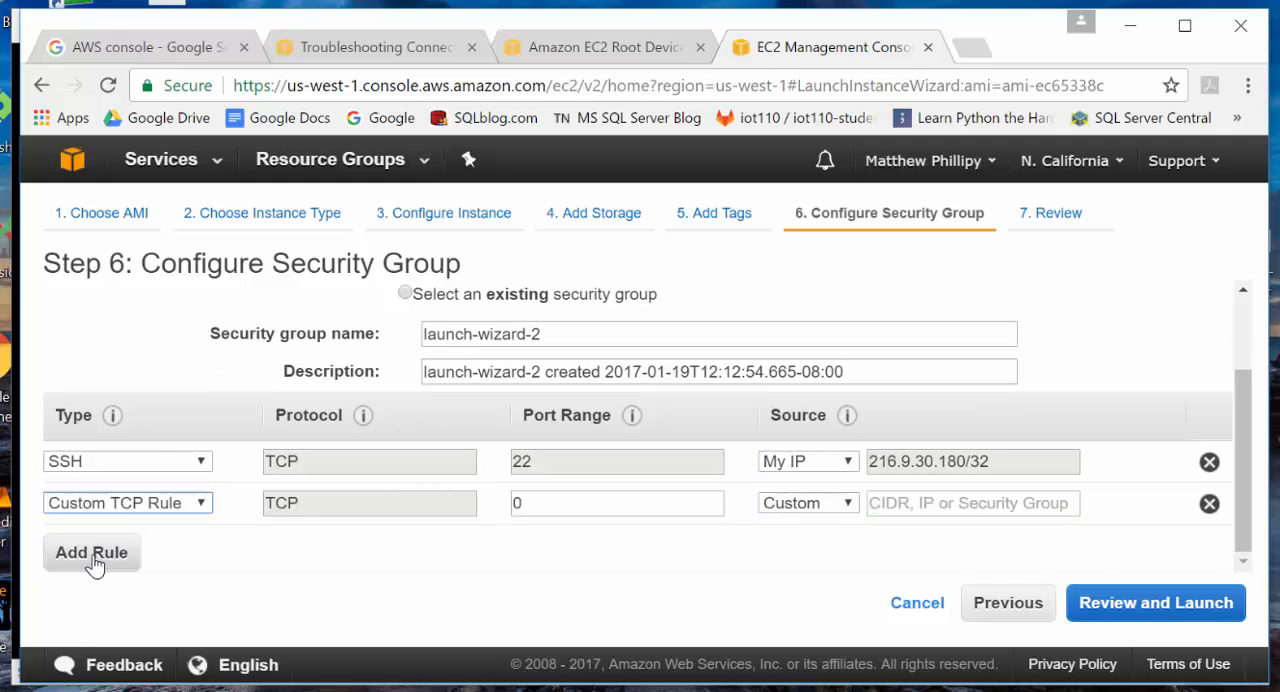
pyautogui.click(128, 505)
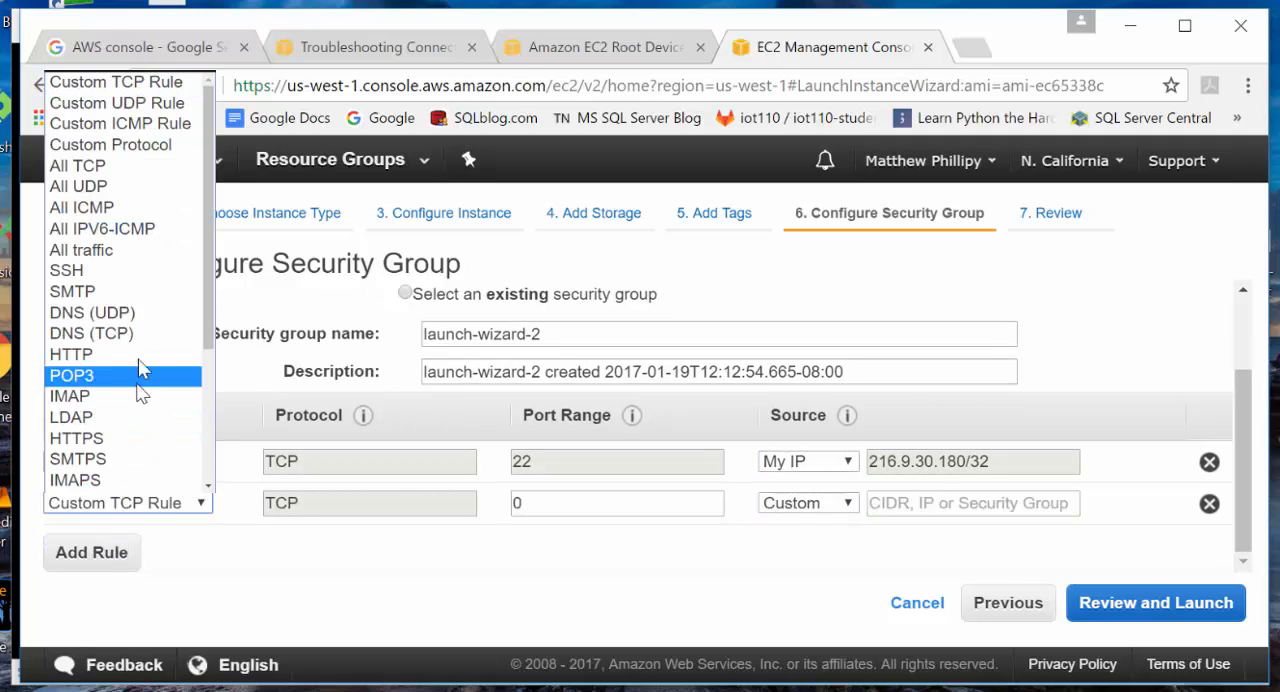
pyautogui.click(112, 252)
pyautogui.click(819, 503)
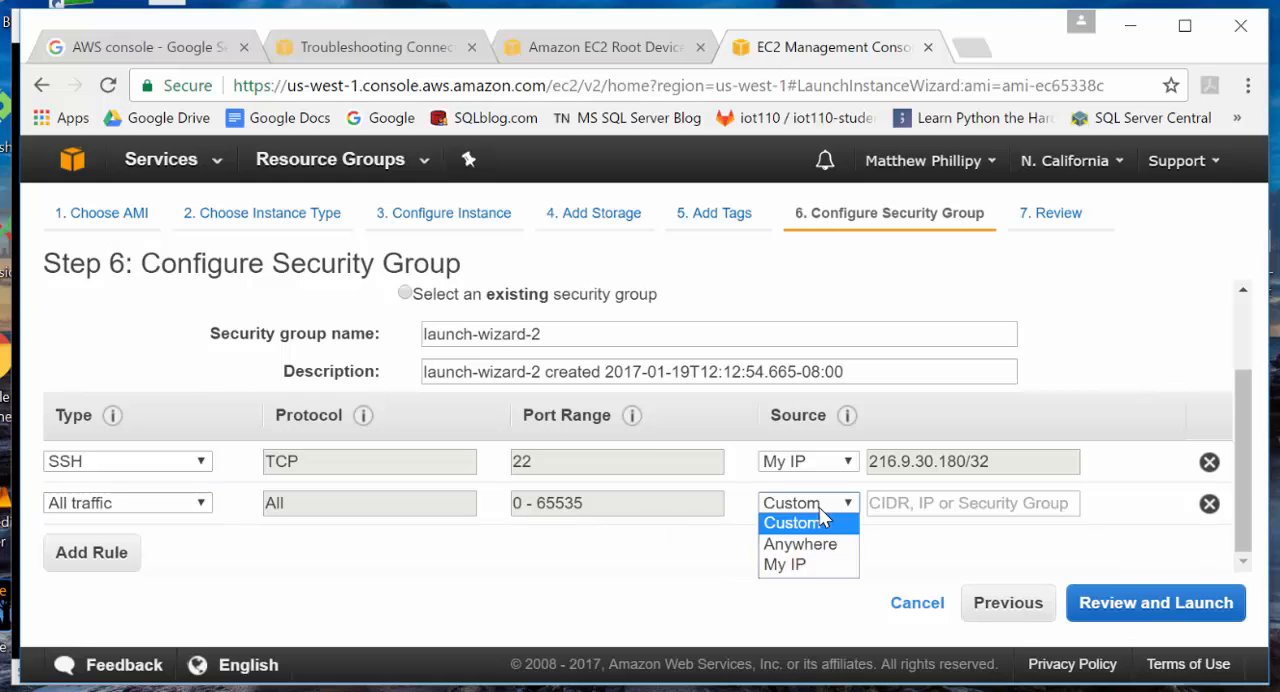
pyautogui.click(803, 563)
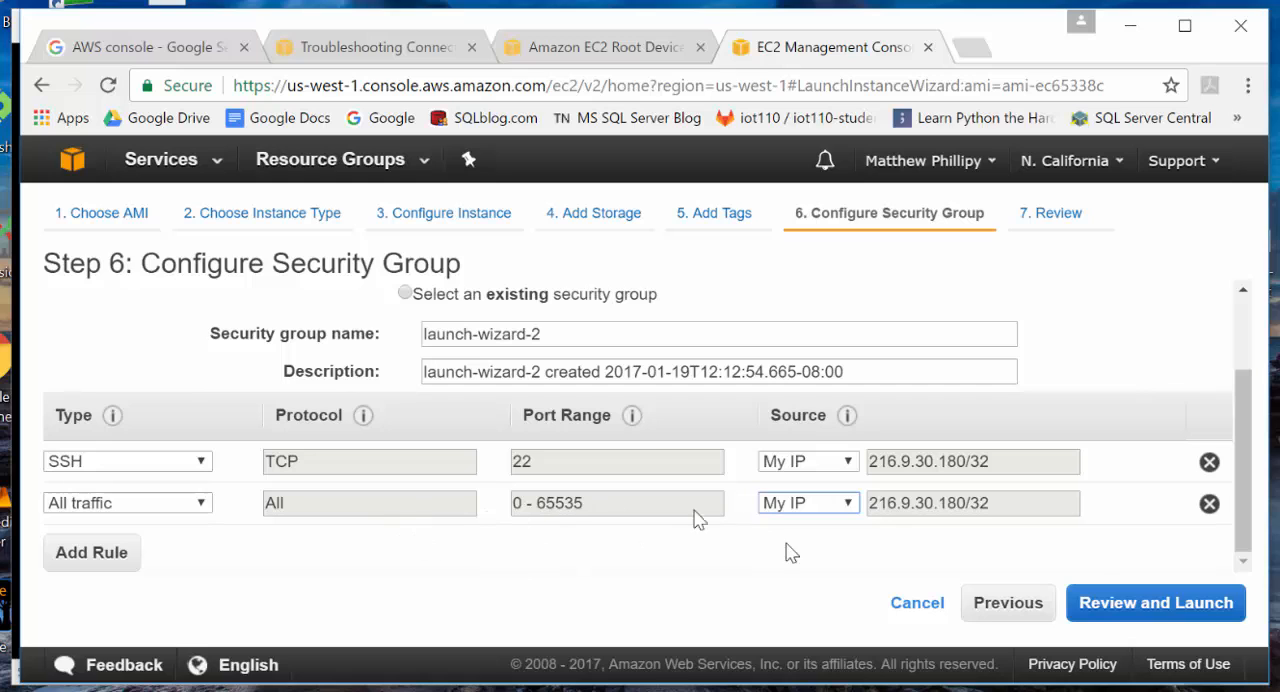
# - Continue to the launch review, making General Purpose (SSD) the default boot volume for all instance launches
pyautogui.click(1100, 608)
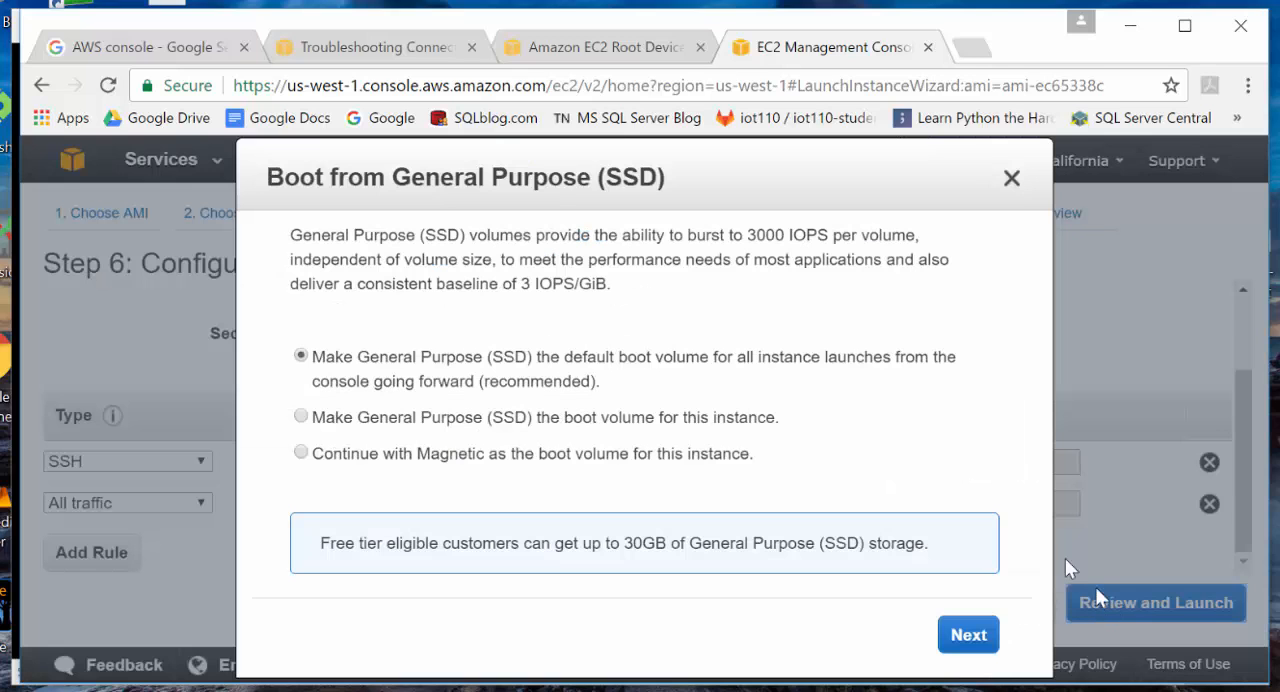
pyautogui.click(963, 640)
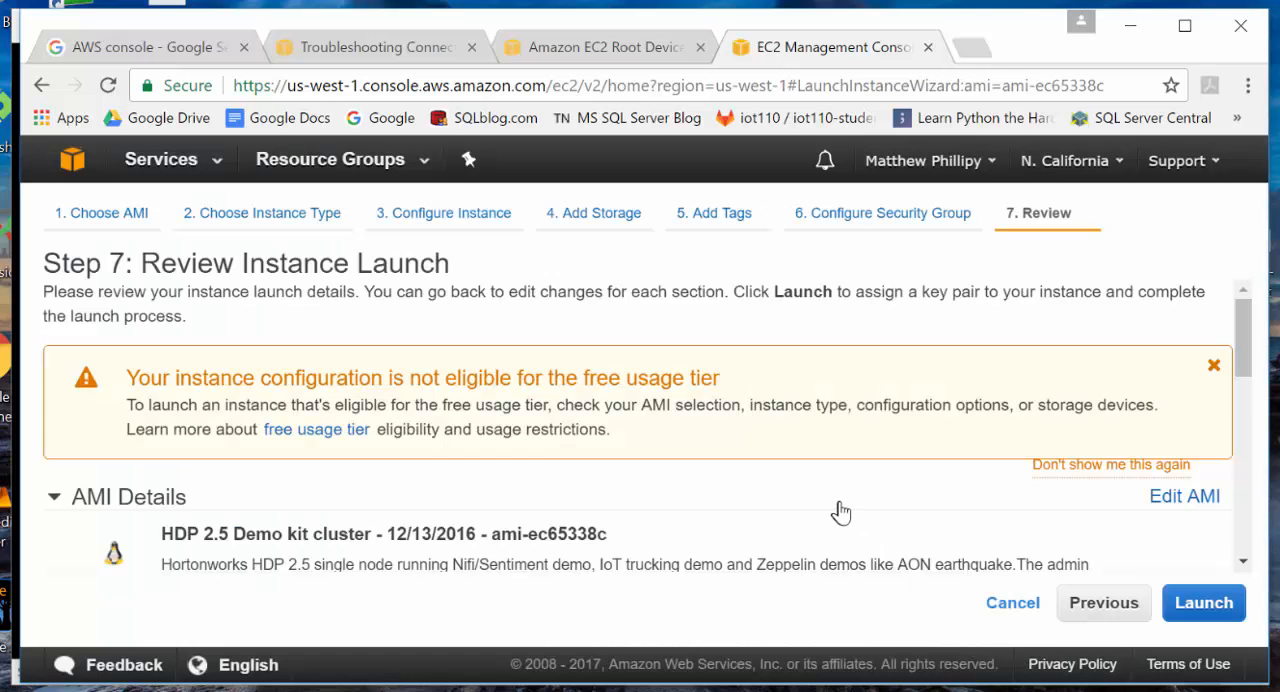
pyautogui.scroll(-2, 837, 514)
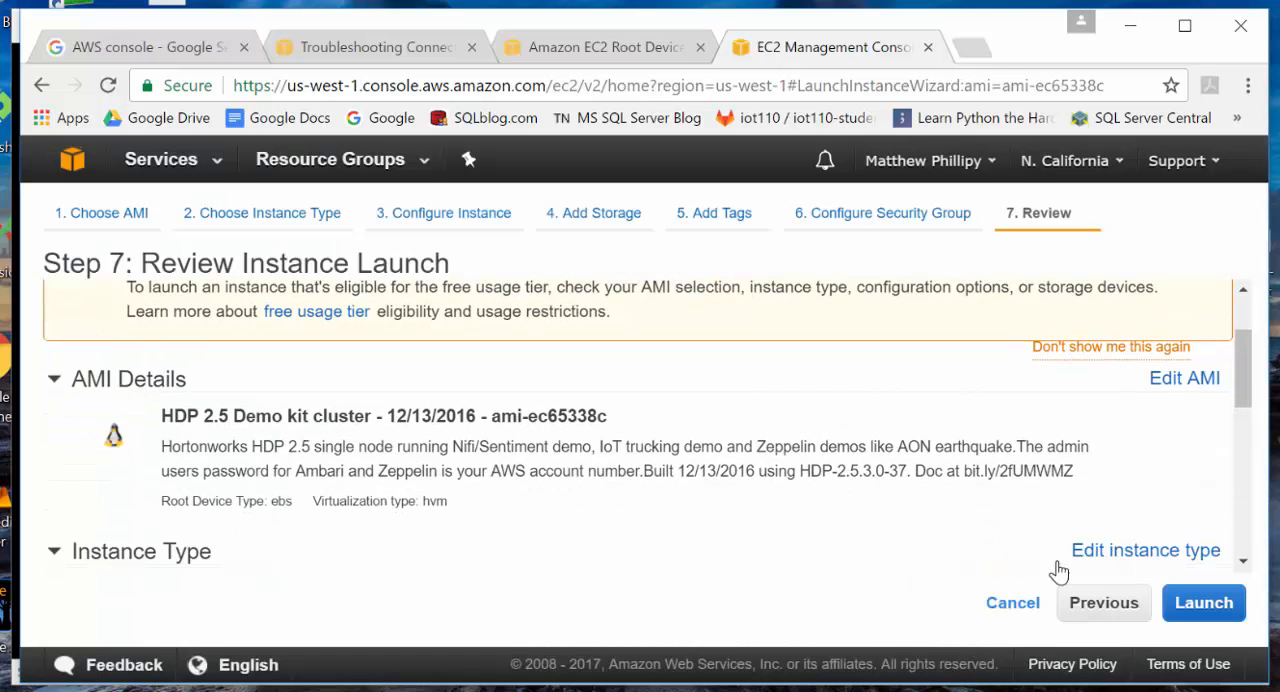
# - Create and download a new key pair named AWSDemoKit, and launch the instance with it
pyautogui.click(1205, 604)
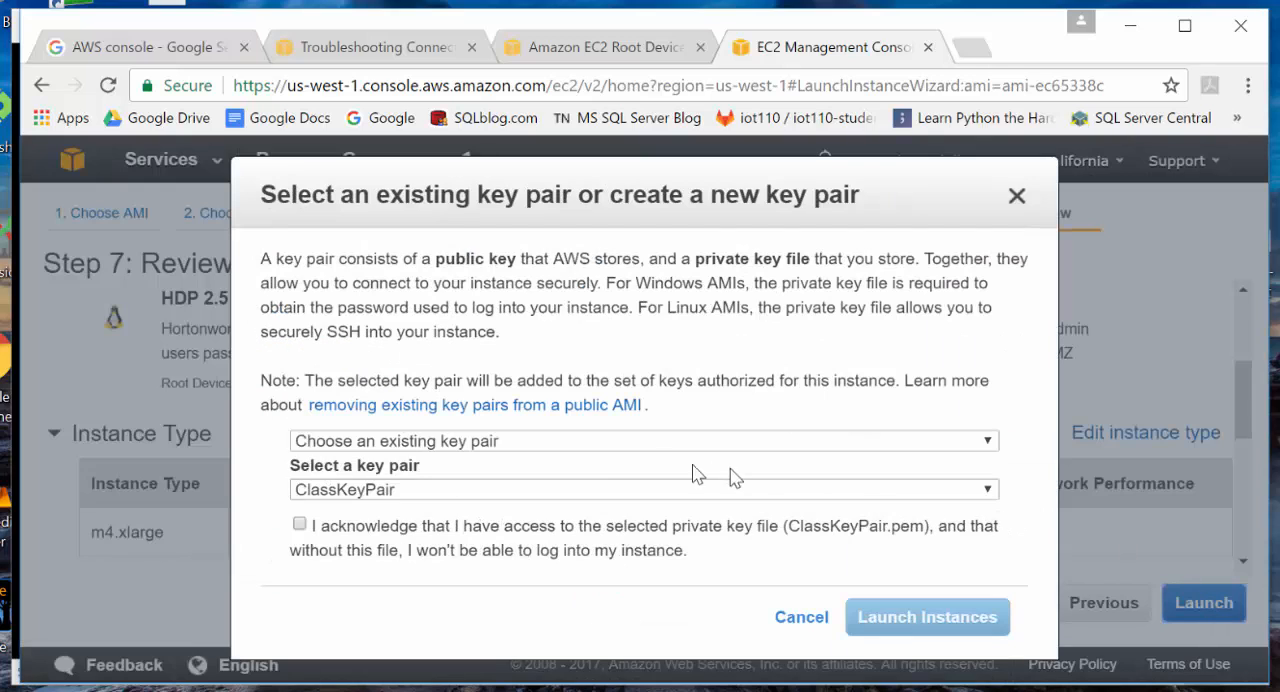
pyautogui.click(446, 445)
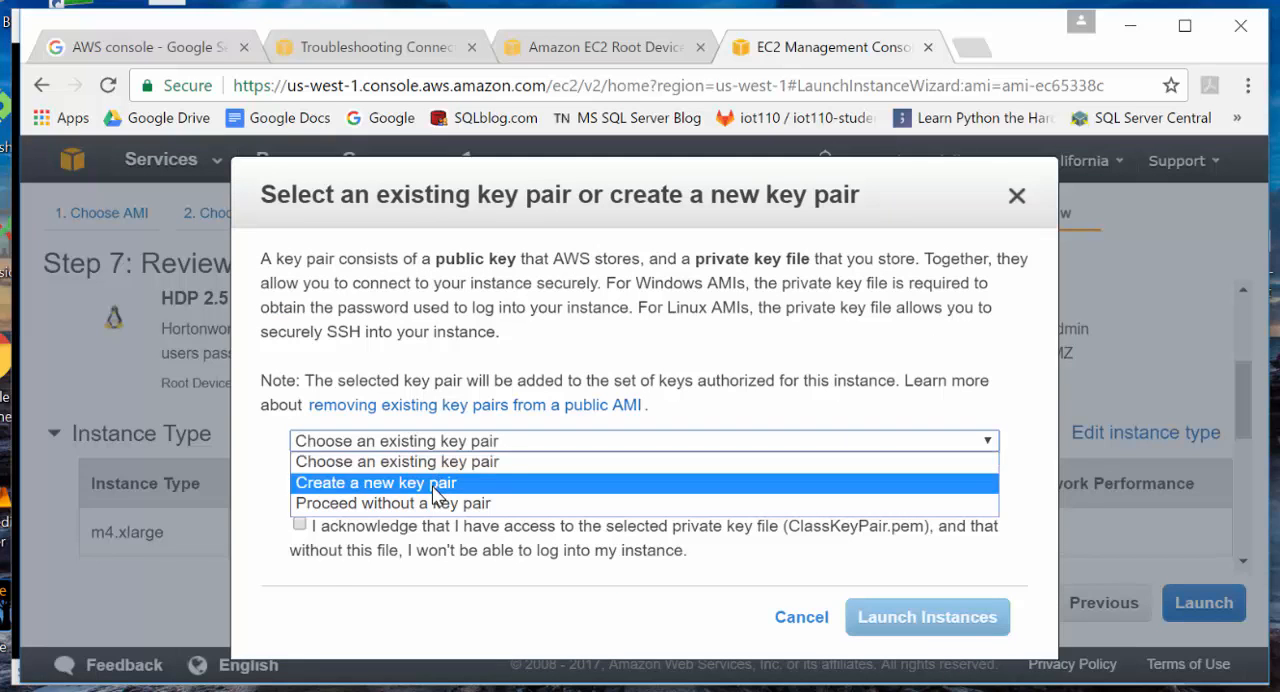
pyautogui.click(437, 484)
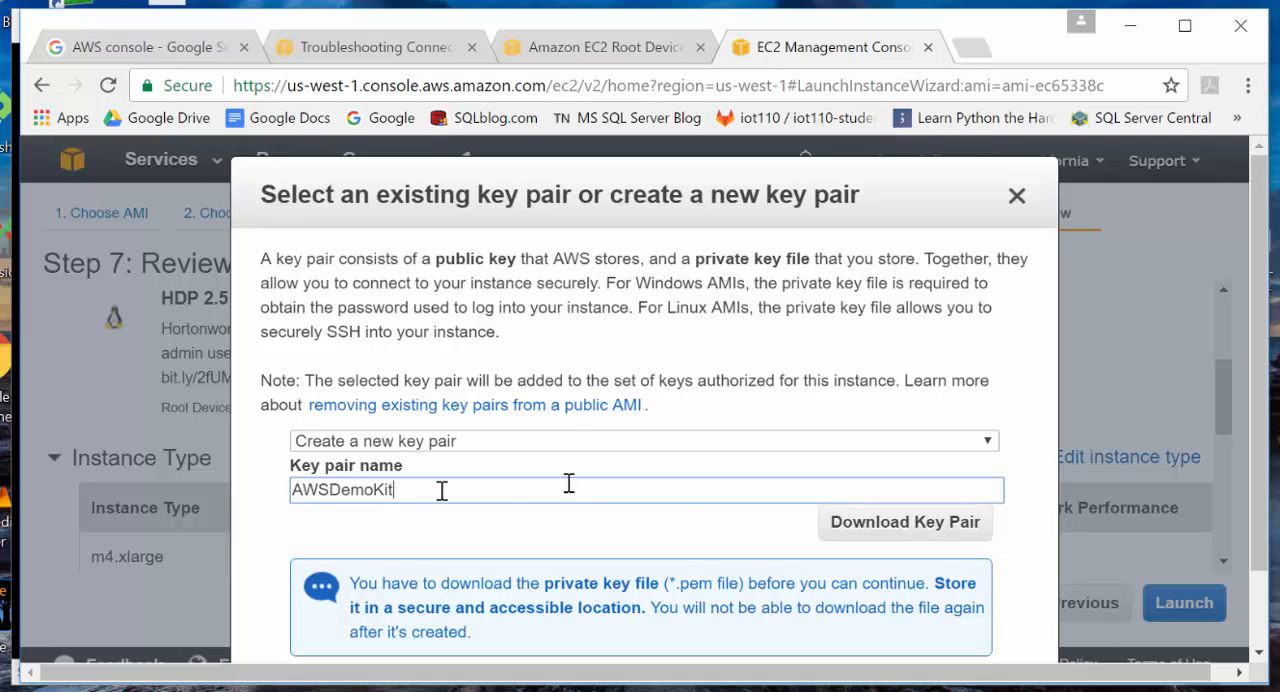
pyautogui.click(884, 523)
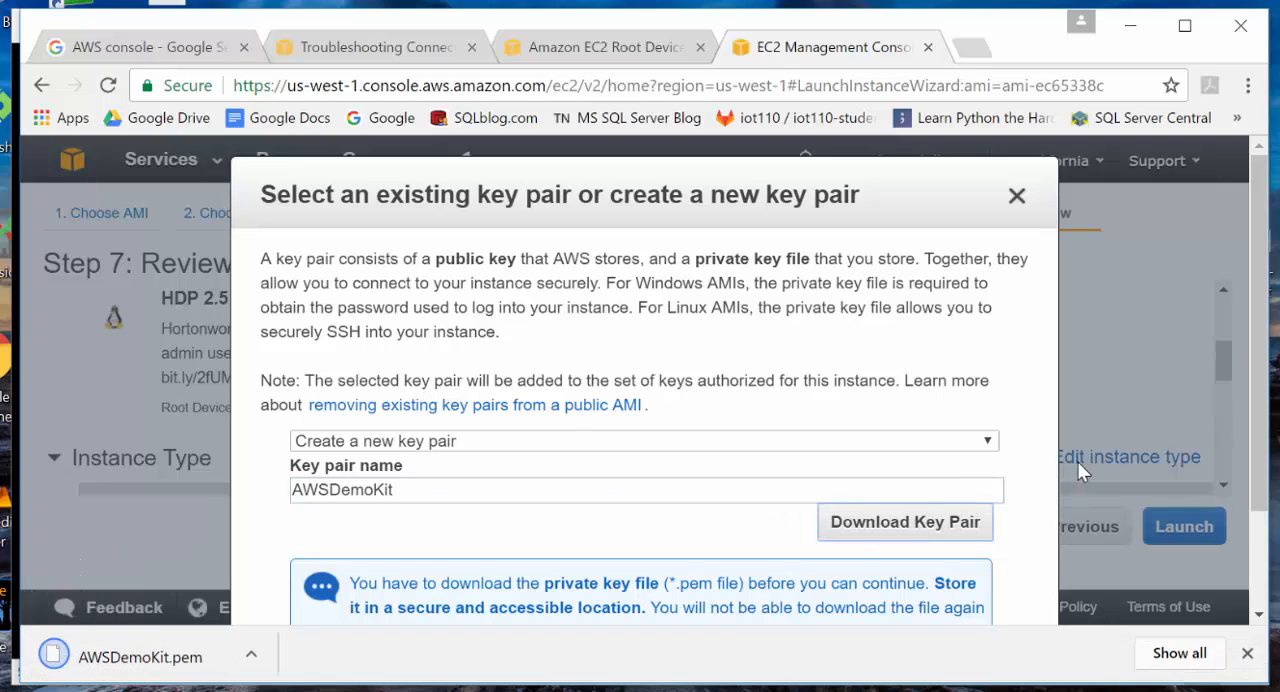
pyautogui.scroll(-3, 843, 452)
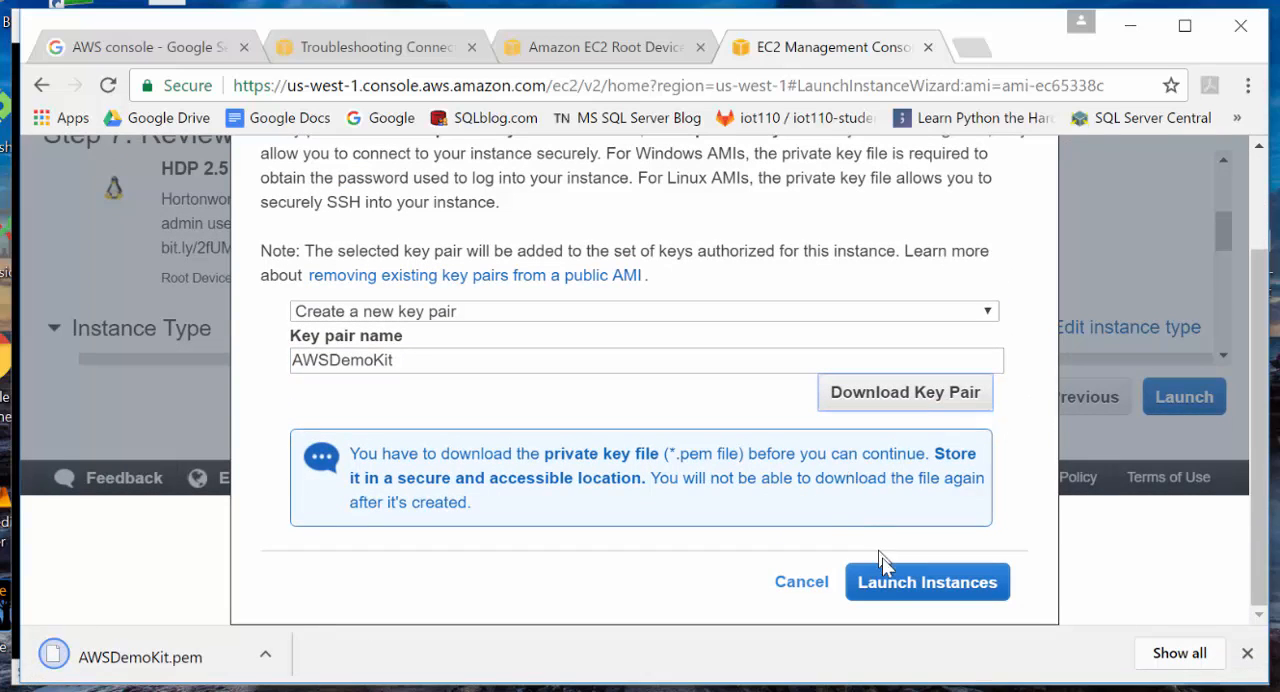
pyautogui.click(891, 585)
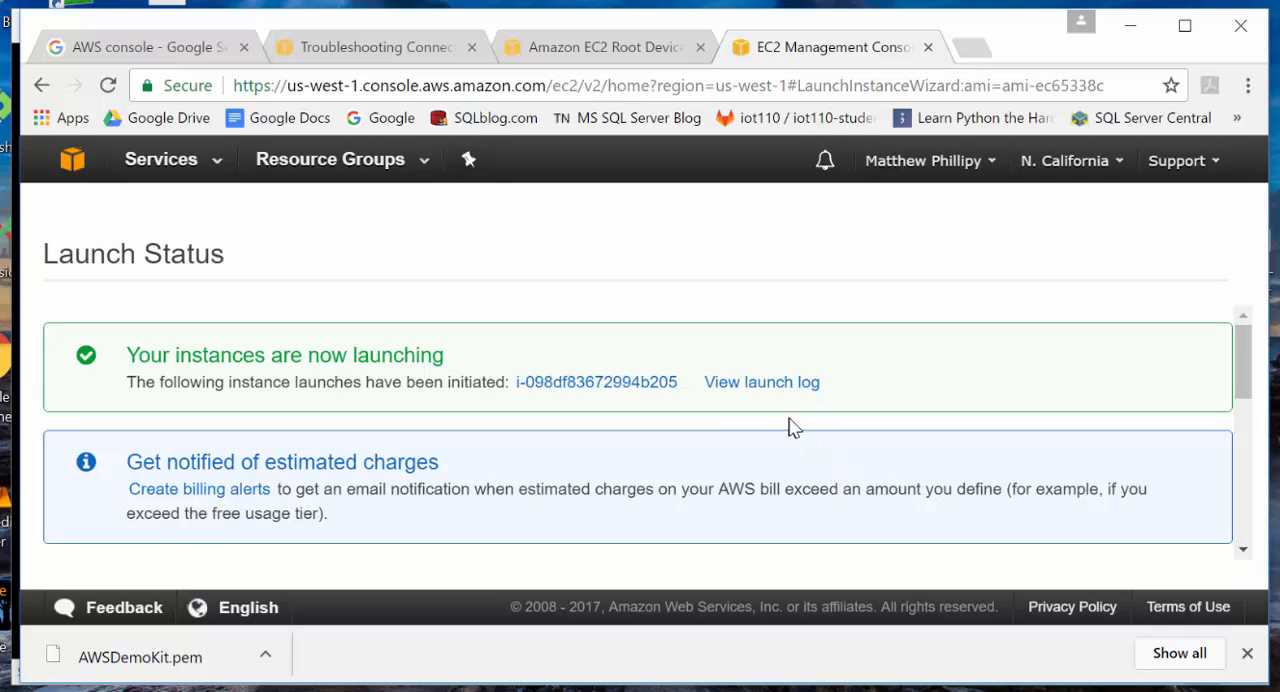
# - Look over the launch status page and show the launch log of the new instance
pyautogui.scroll(-1, 791, 425)
pyautogui.scroll(1, 791, 425)
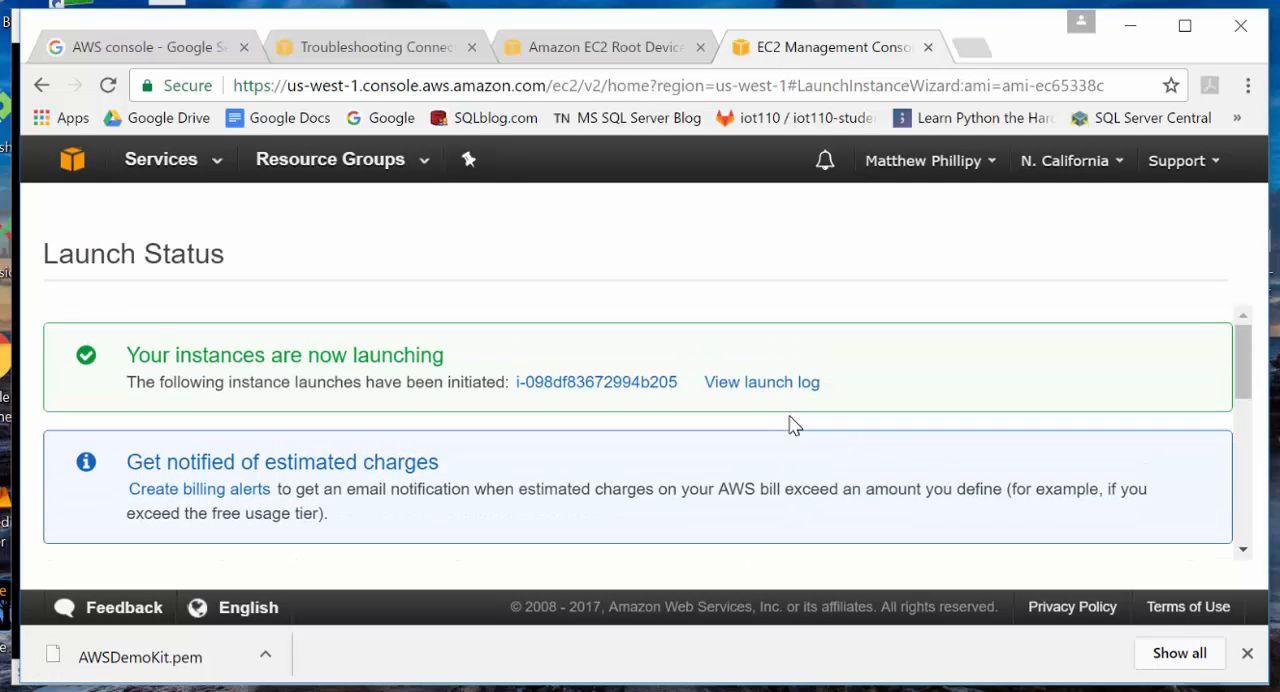
pyautogui.click(733, 385)
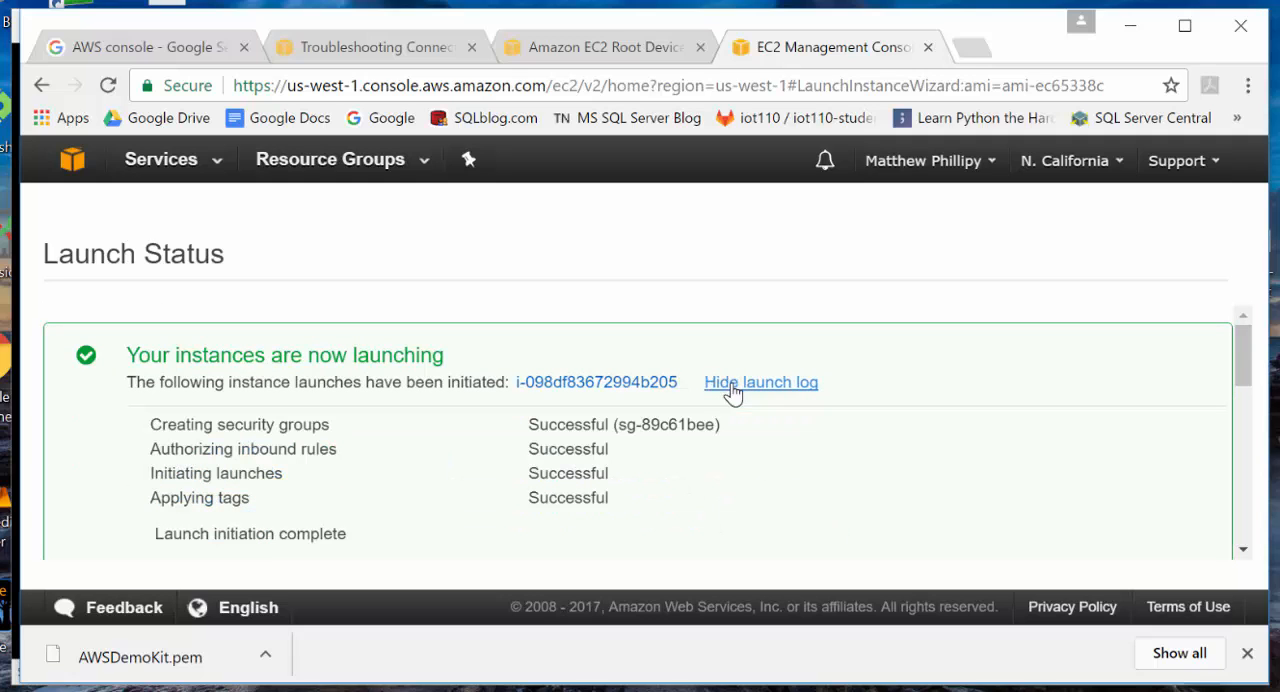
# - Go to the EC2 running instances list and enlarge the list area to show the demo-kit row fully
pyautogui.click(70, 164)
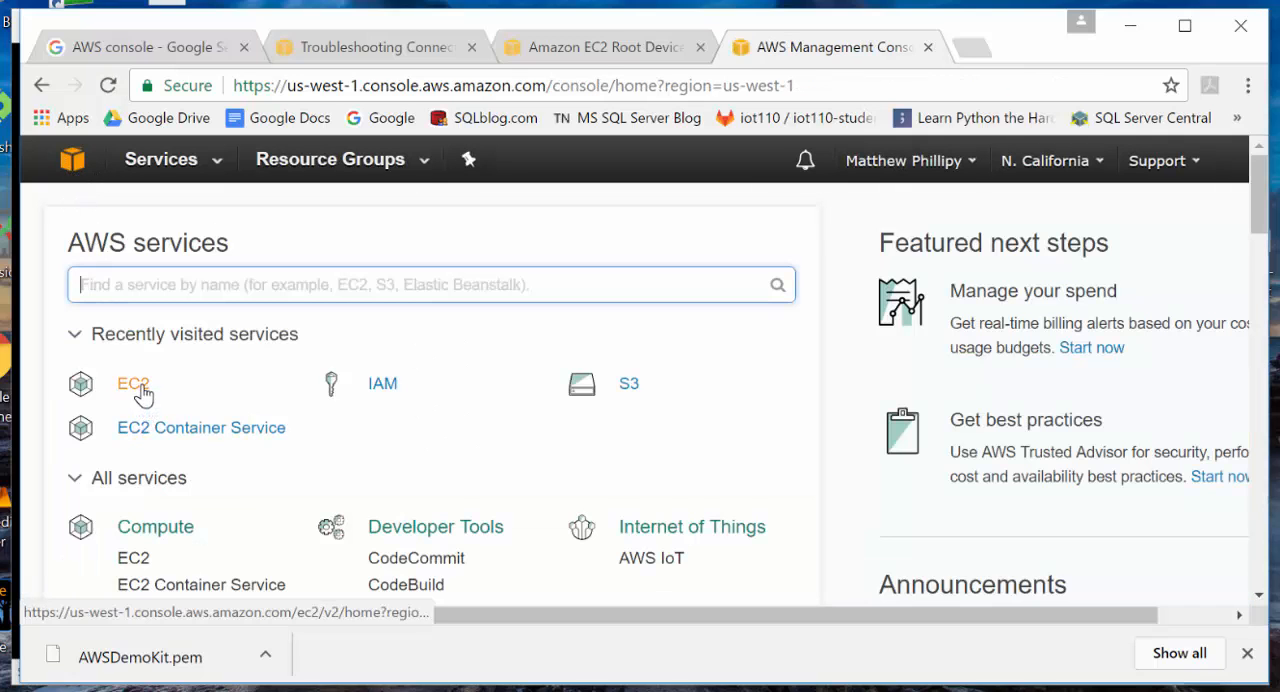
pyautogui.click(137, 388)
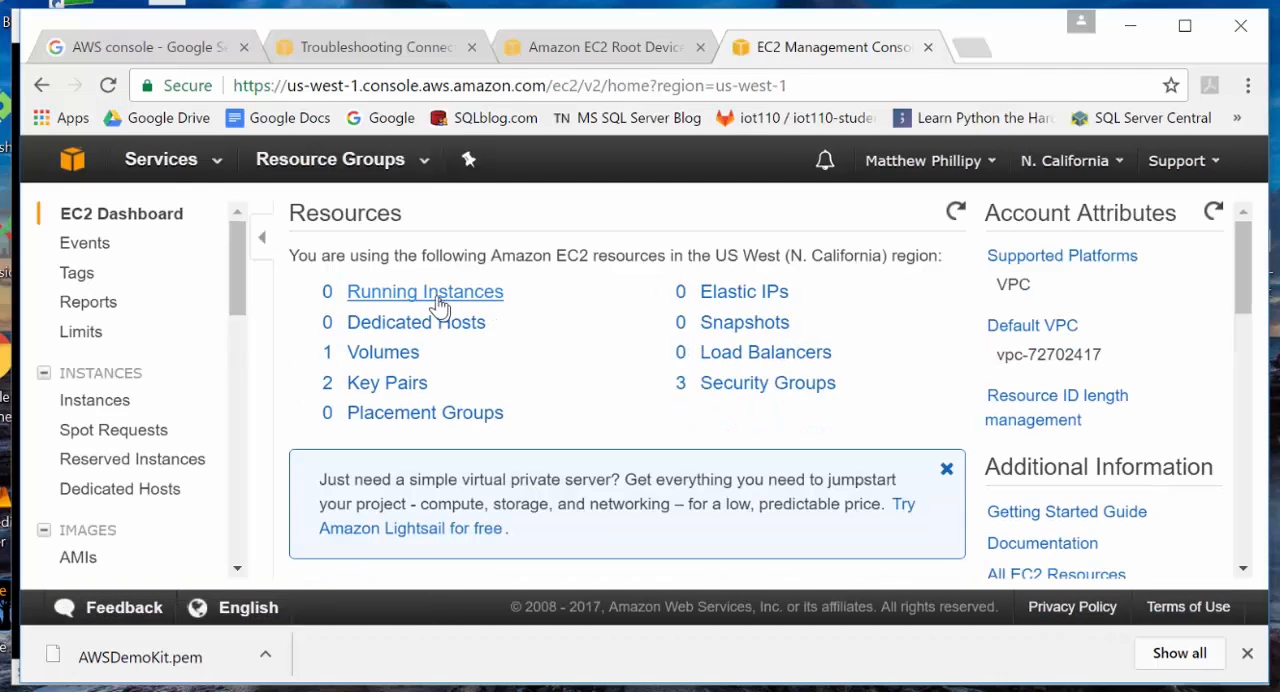
pyautogui.click(426, 295)
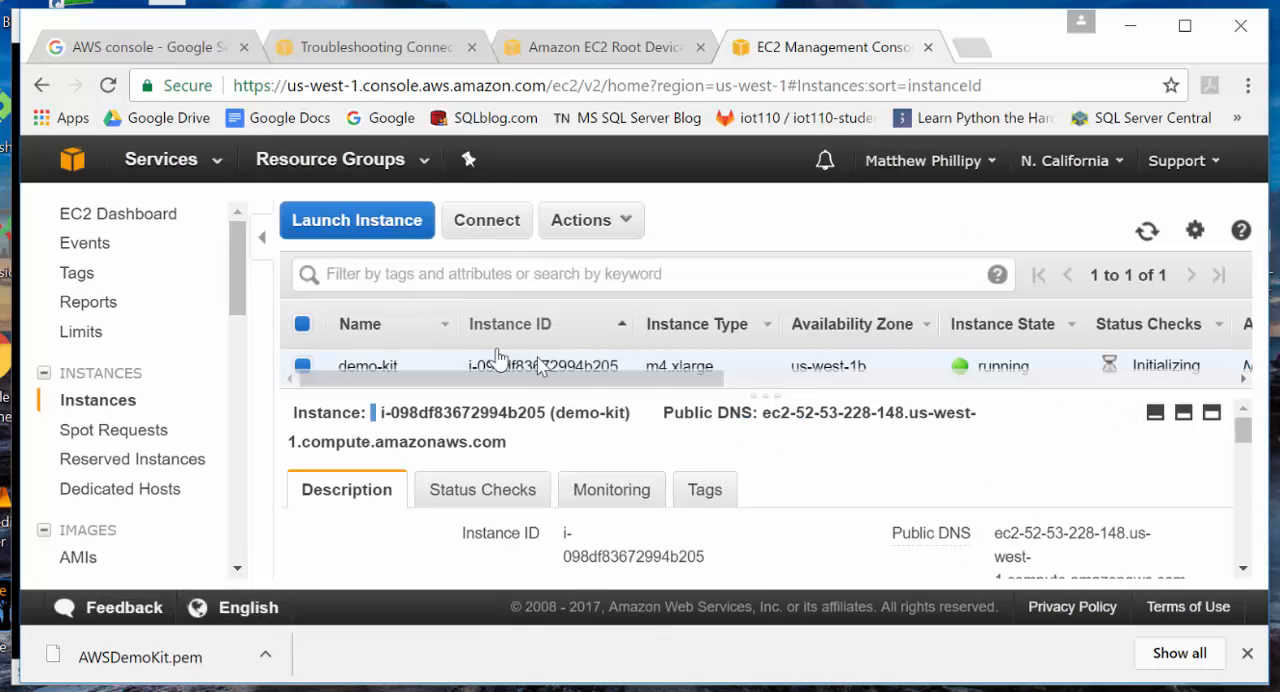
pyautogui.moveTo(695, 400); pyautogui.dragTo(606, 457)
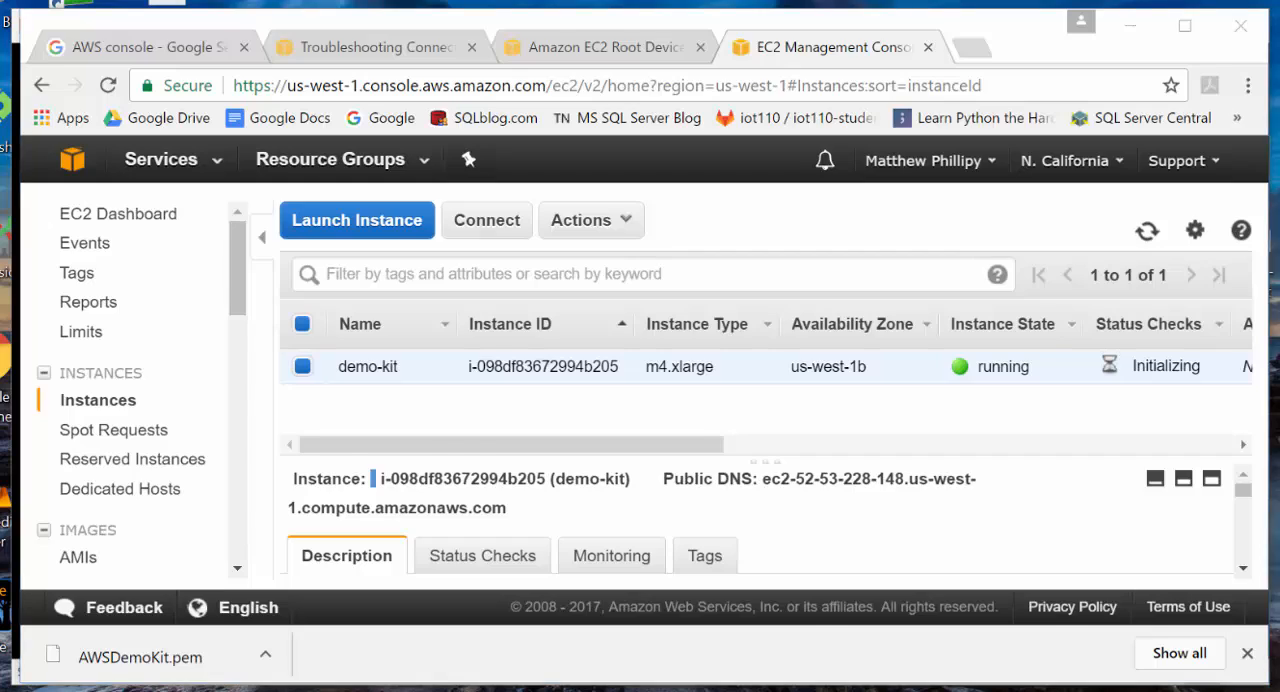
# - Check the SSH to Instance item in the PowerPoint slide show, and reopen the EC2 running instances list in the browser
pyautogui.hotkey('alt', 'Tab')
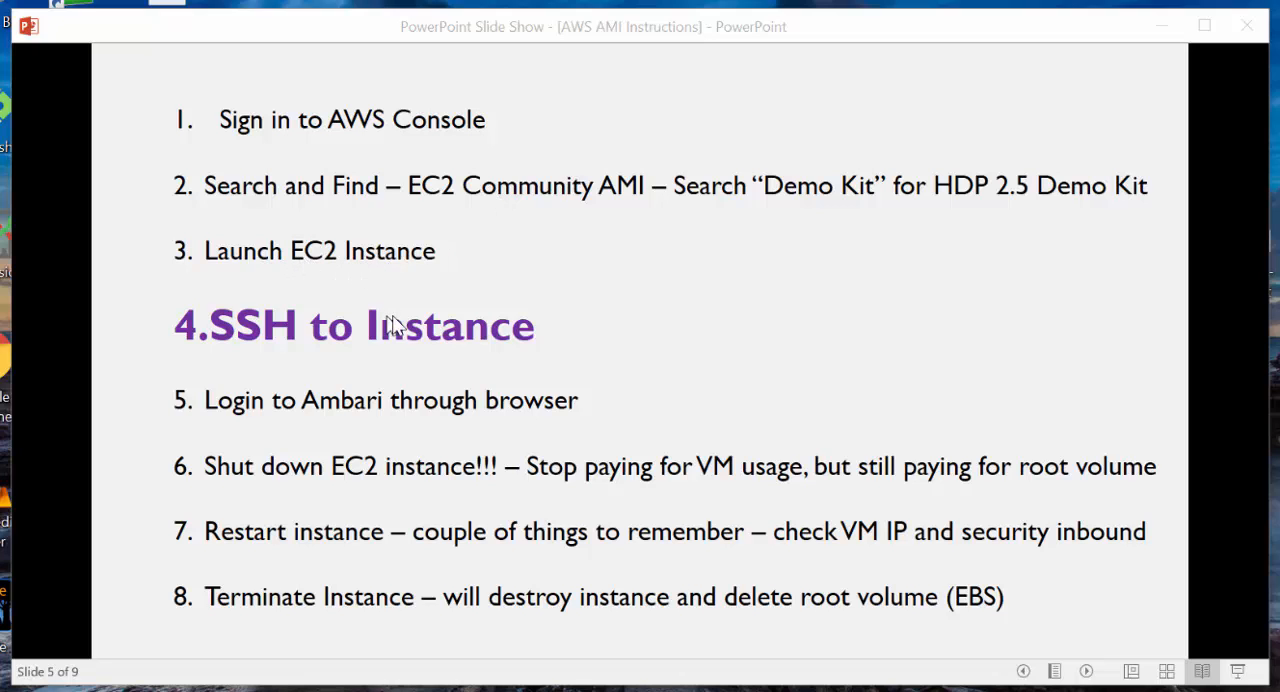
pyautogui.click(1160, 26)
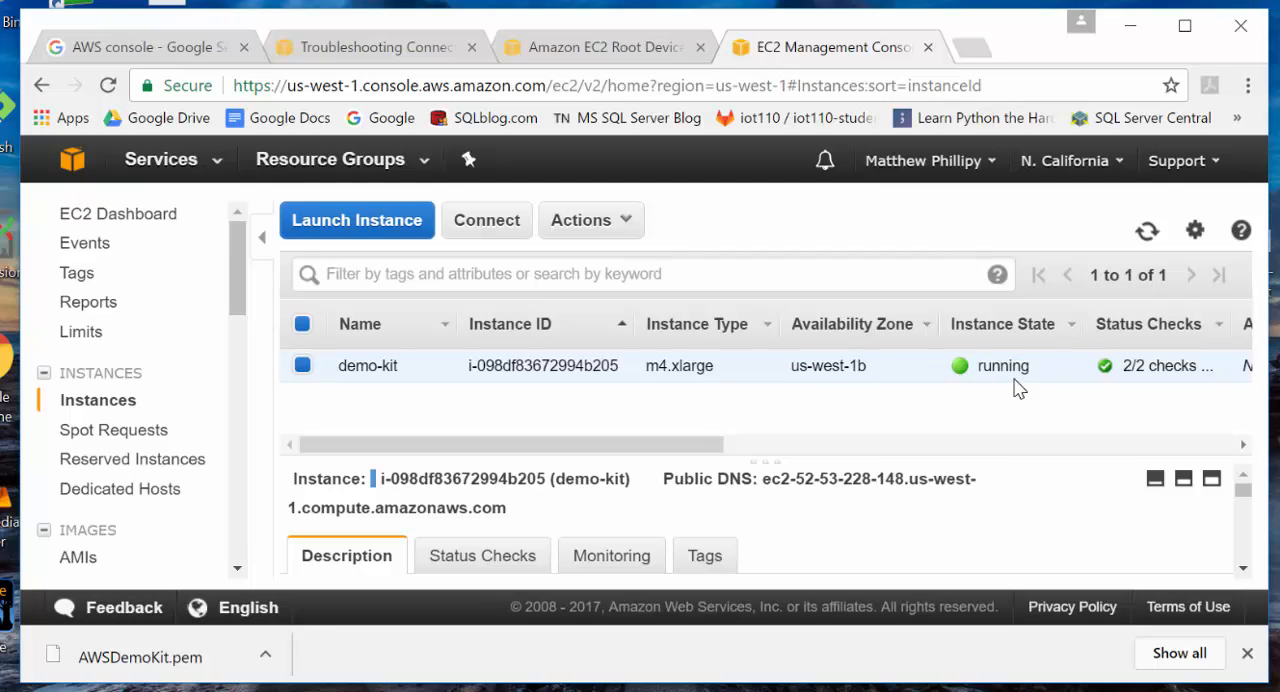
pyautogui.click(68, 168)
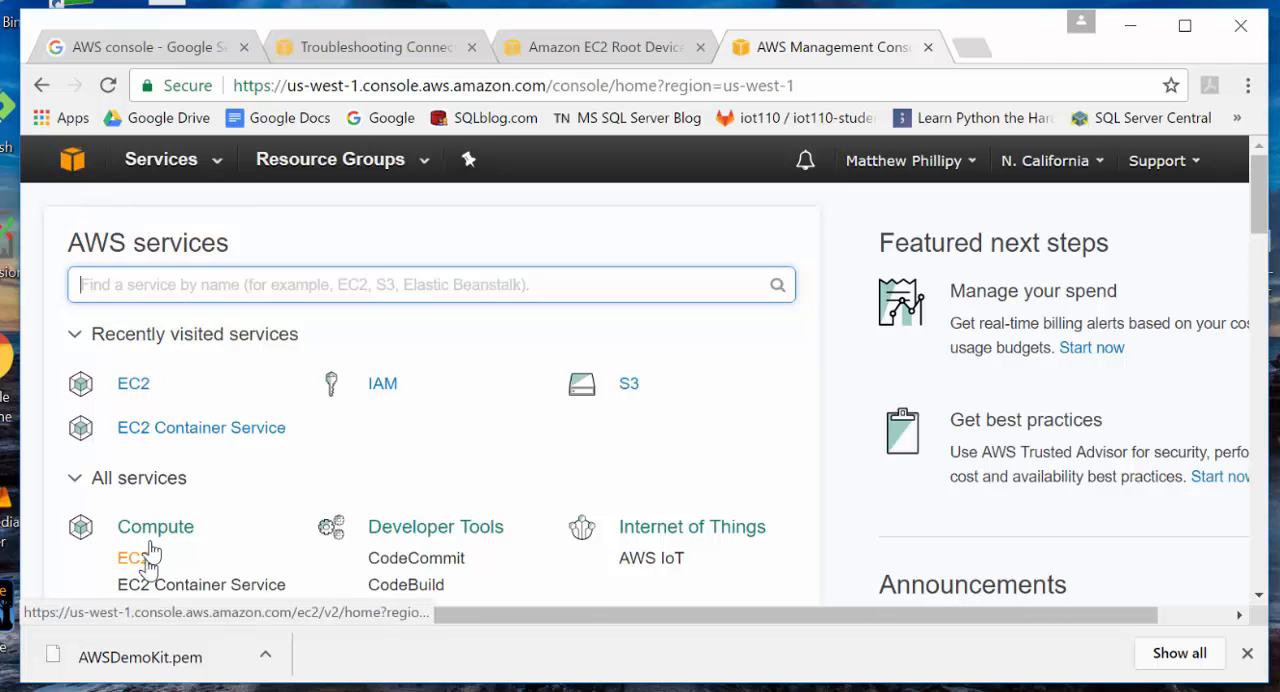
pyautogui.click(134, 386)
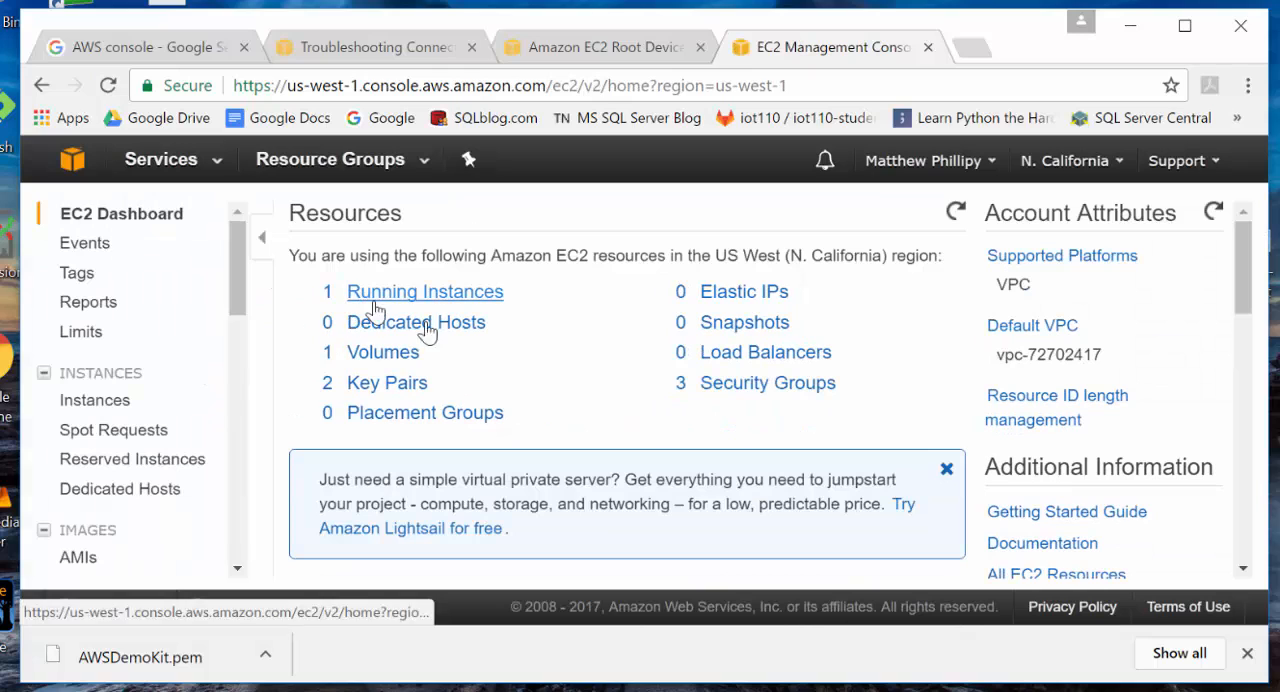
pyautogui.click(386, 293)
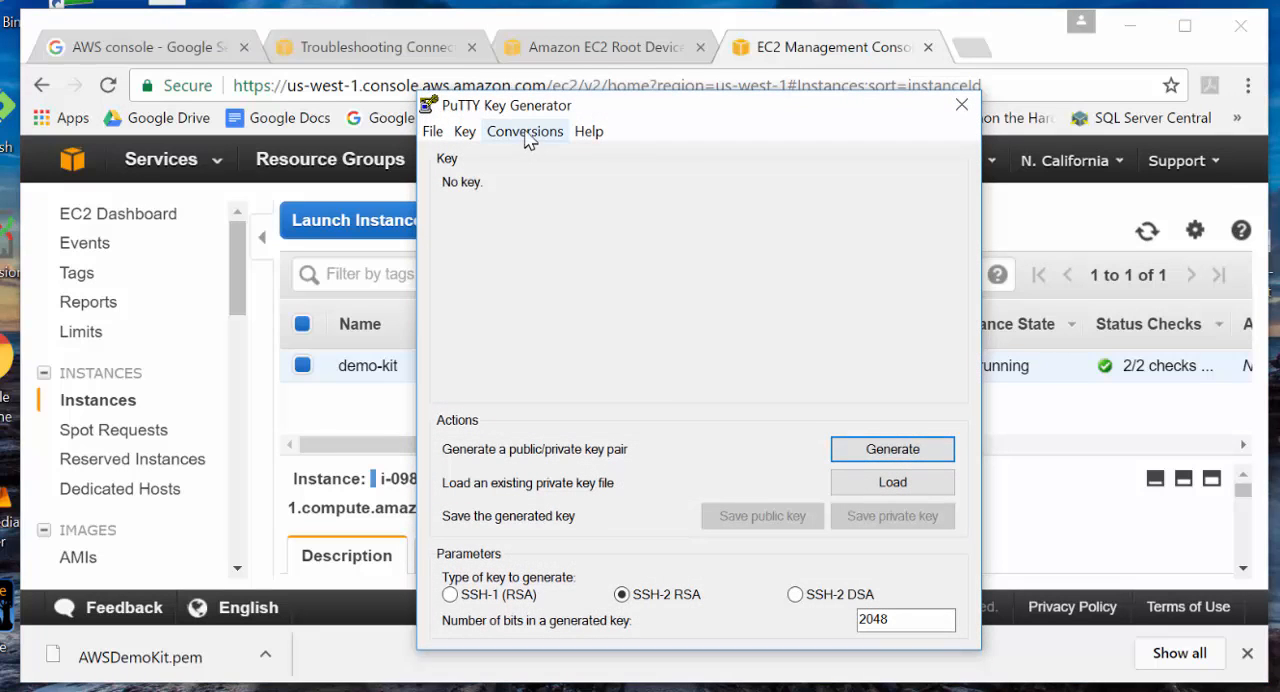
# - In PuTTY Key Generator, import the AWSDemoKit.pem key file from the Downloads folder
pyautogui.click(527, 132)
pyautogui.click(540, 160)
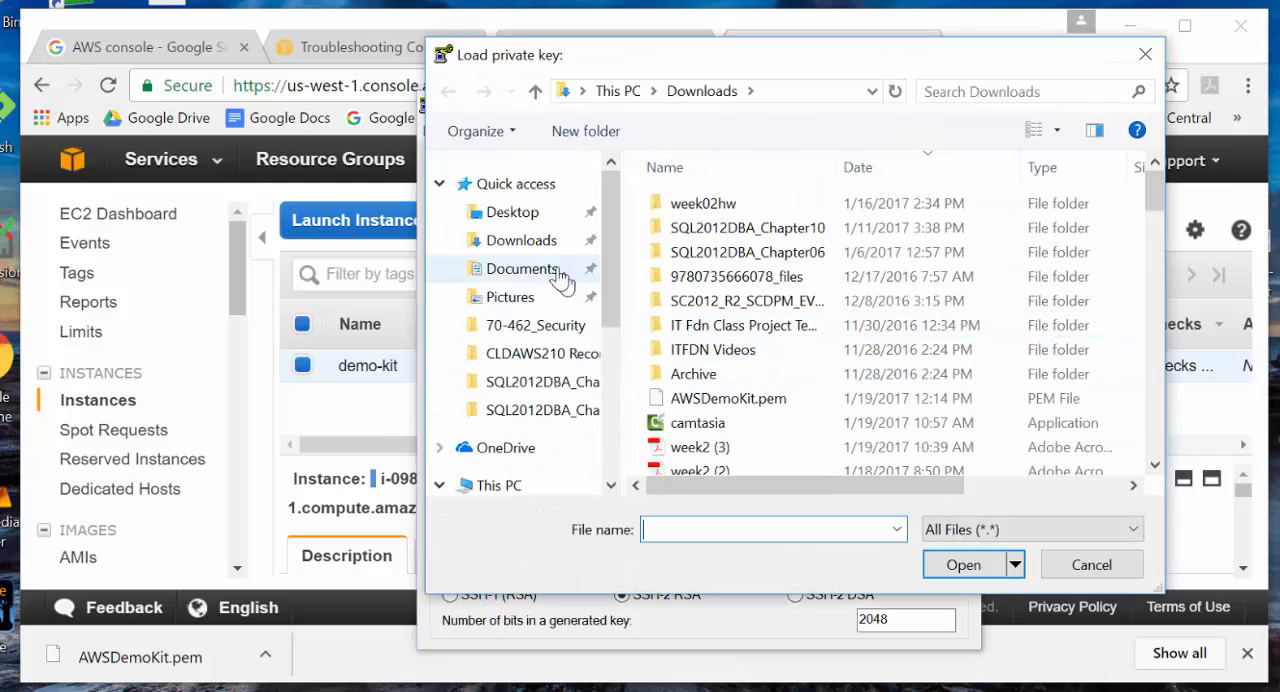
pyautogui.click(525, 245)
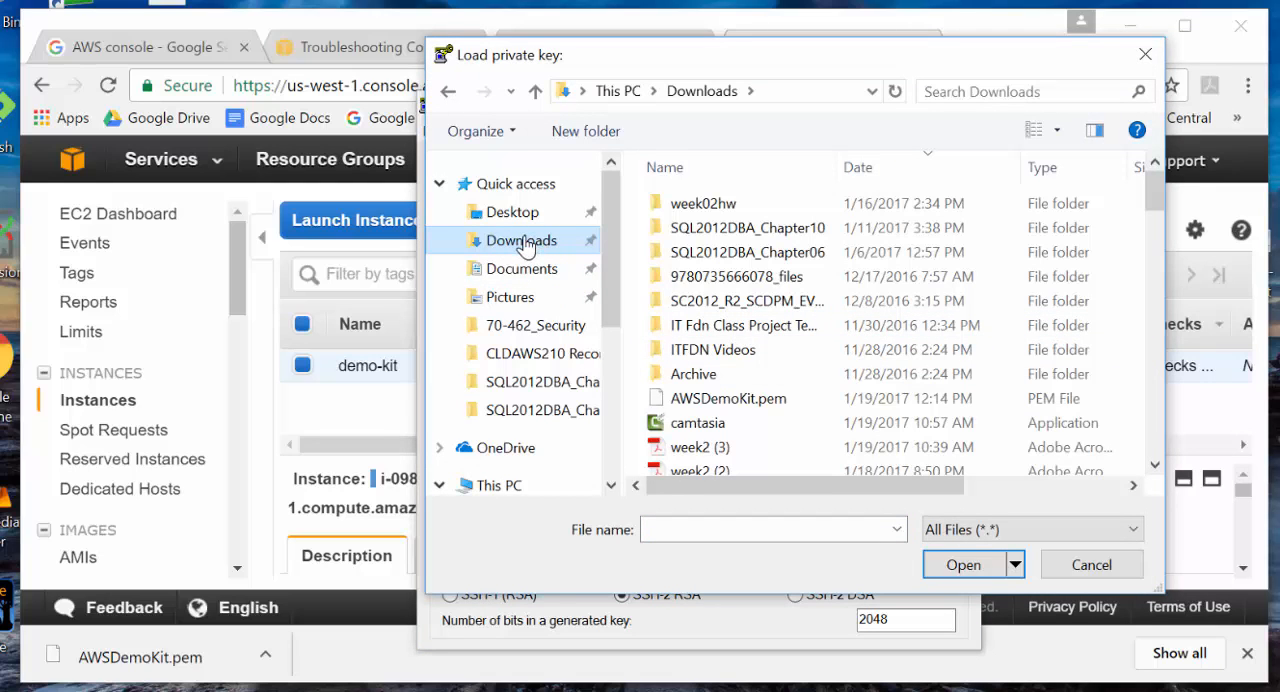
pyautogui.click(700, 398)
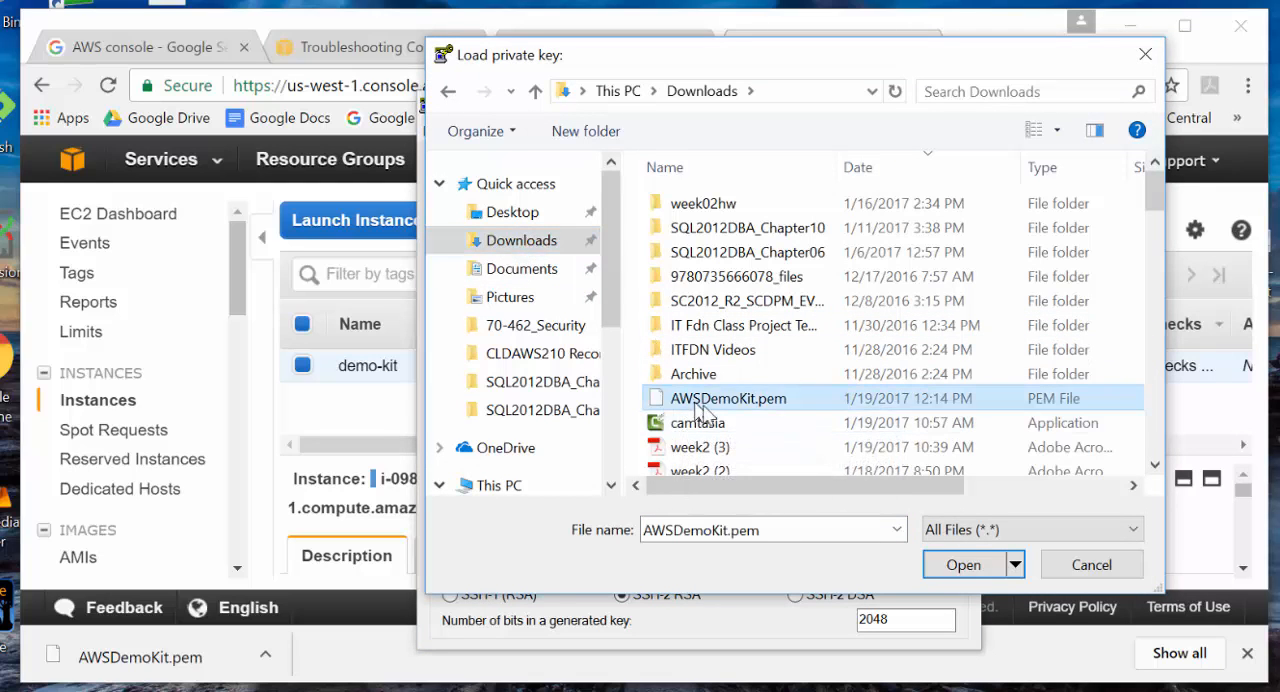
pyautogui.click(964, 566)
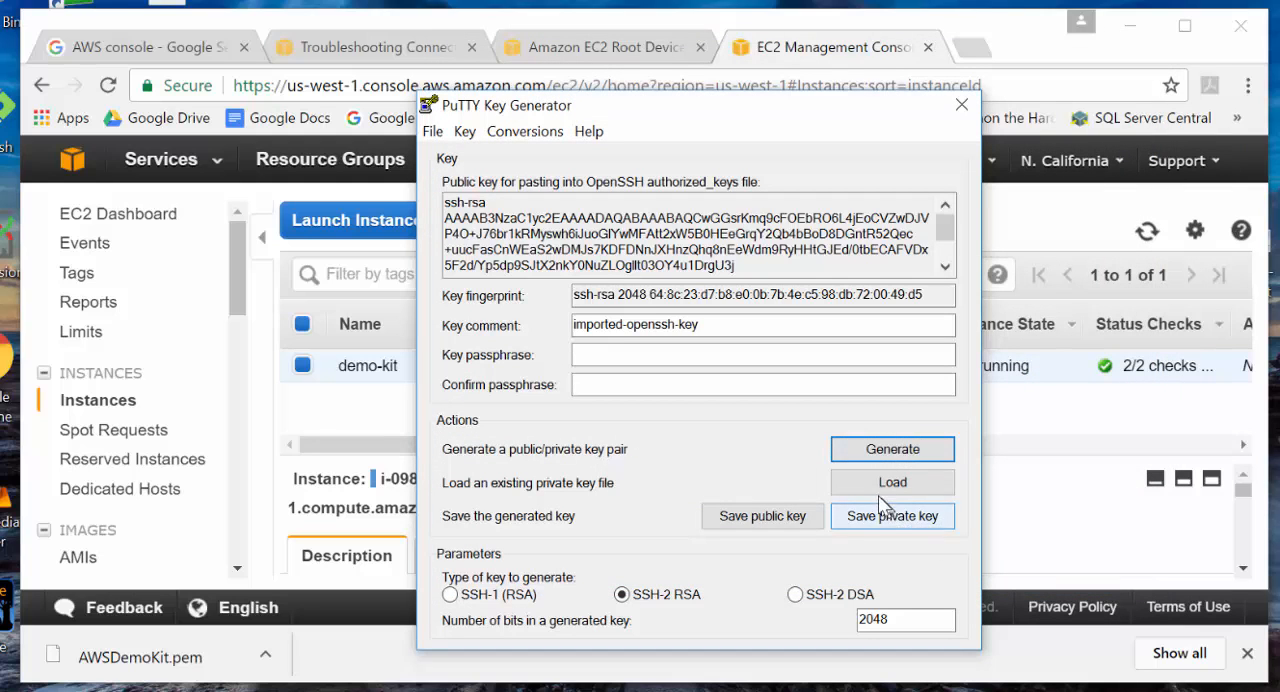
# - Save the private key without a passphrase as AWSDemoKit in Downloads in PPK format, and close the key generator
pyautogui.click(870, 514)
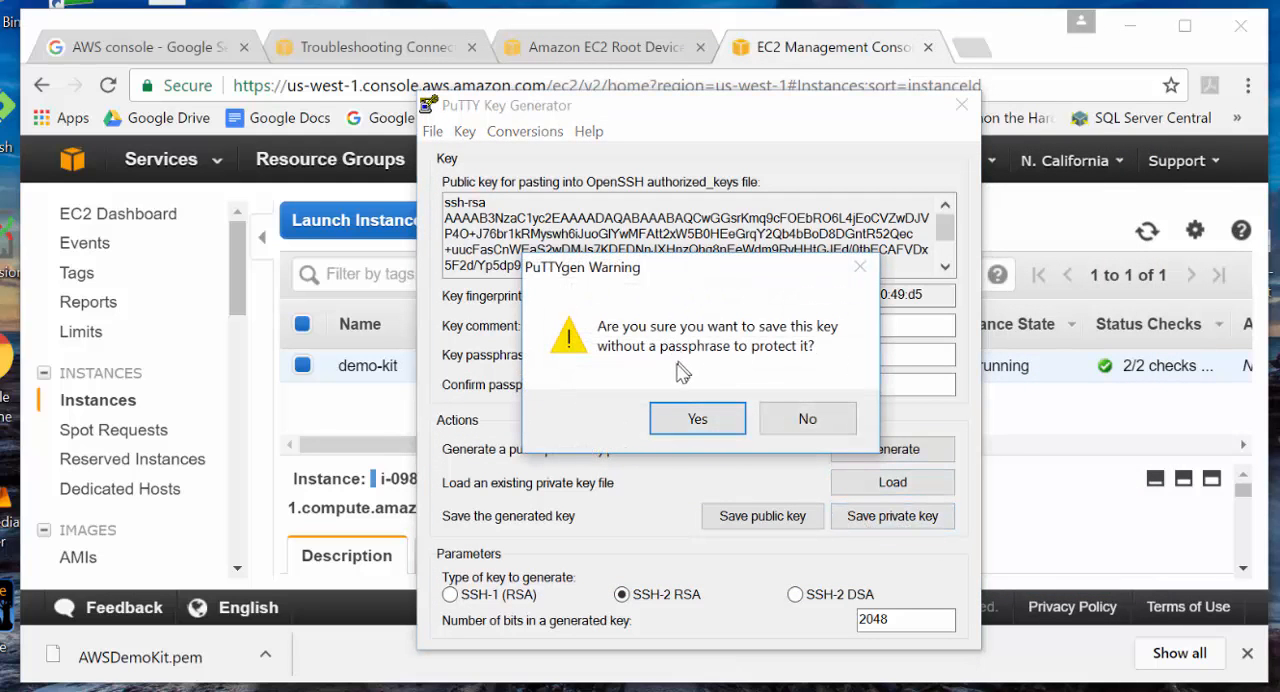
pyautogui.click(694, 419)
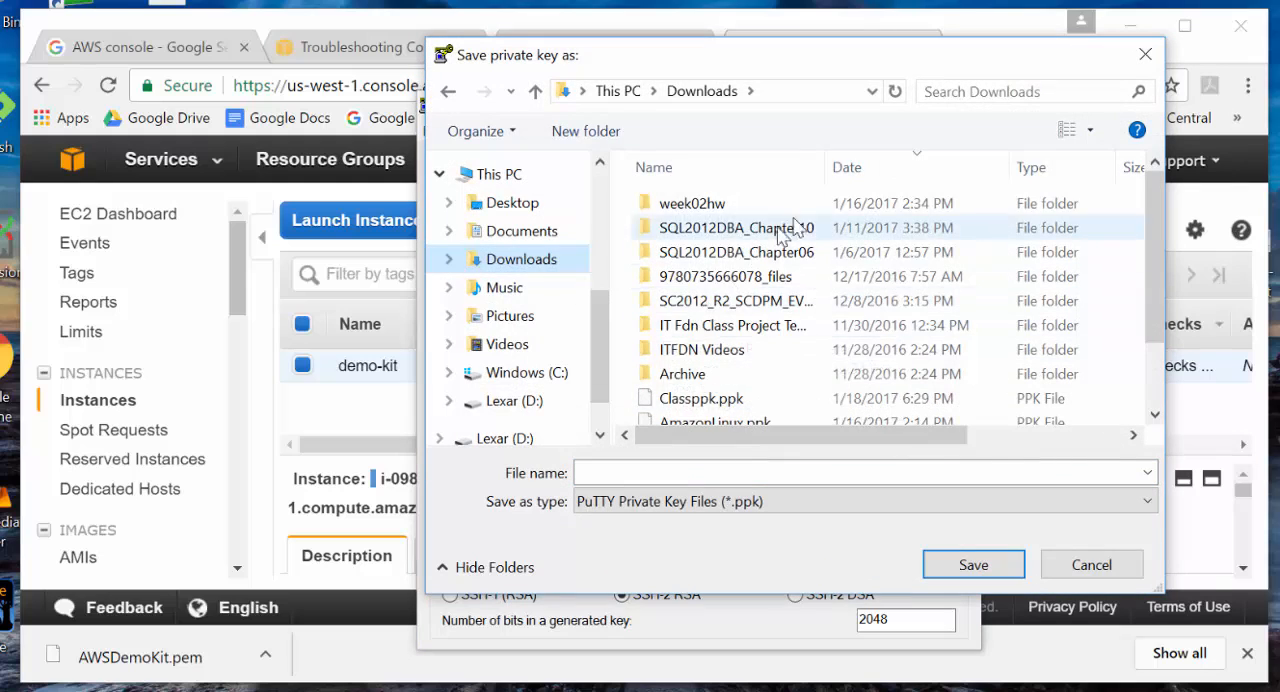
pyautogui.click(849, 167)
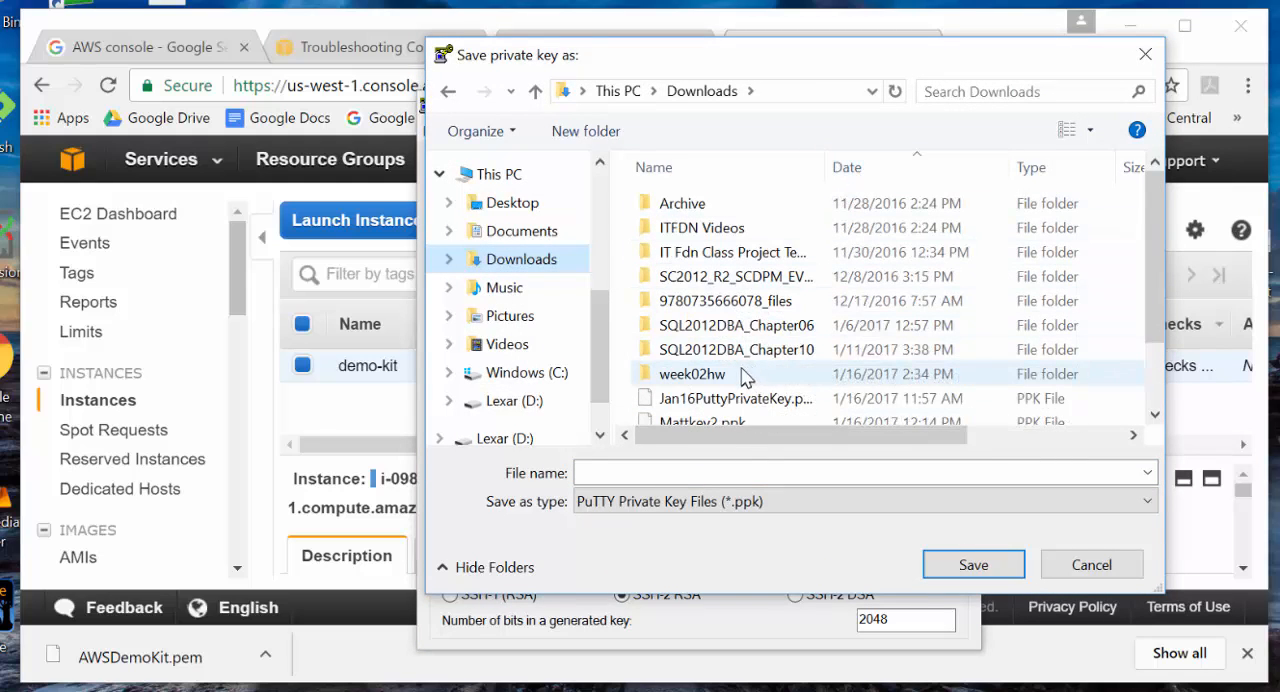
pyautogui.scroll(-1, 789, 385)
pyautogui.scroll(1, 789, 385)
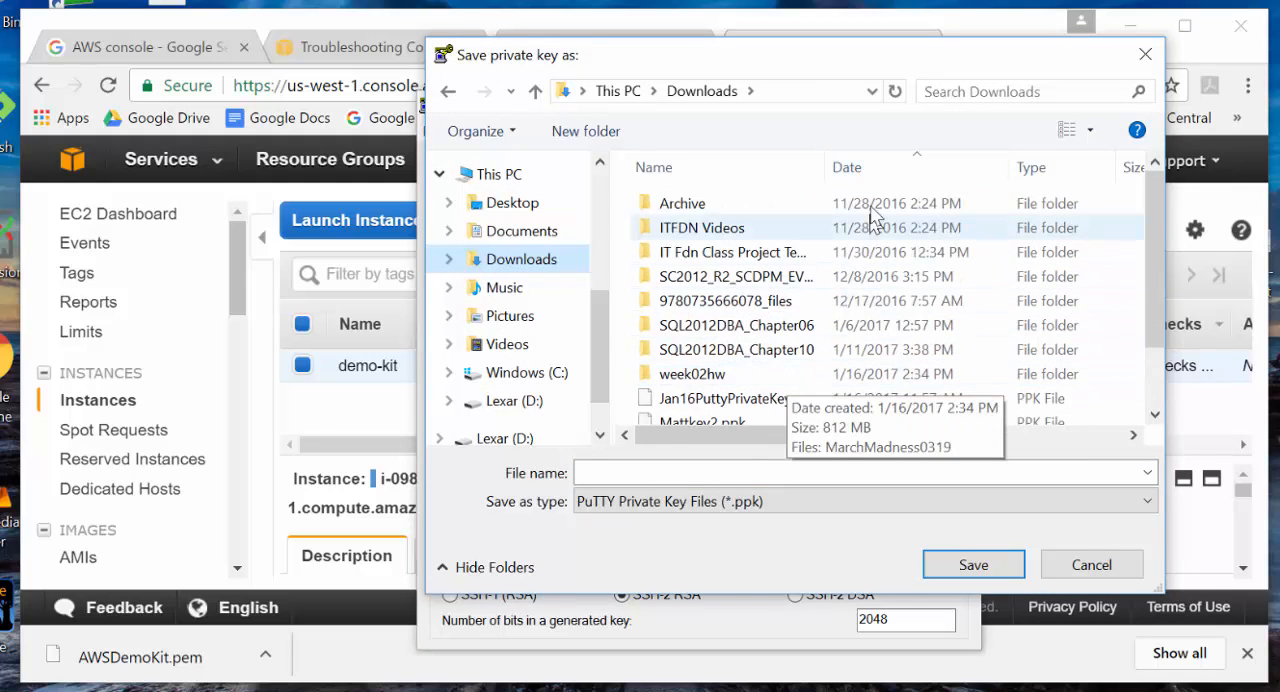
pyautogui.click(876, 178)
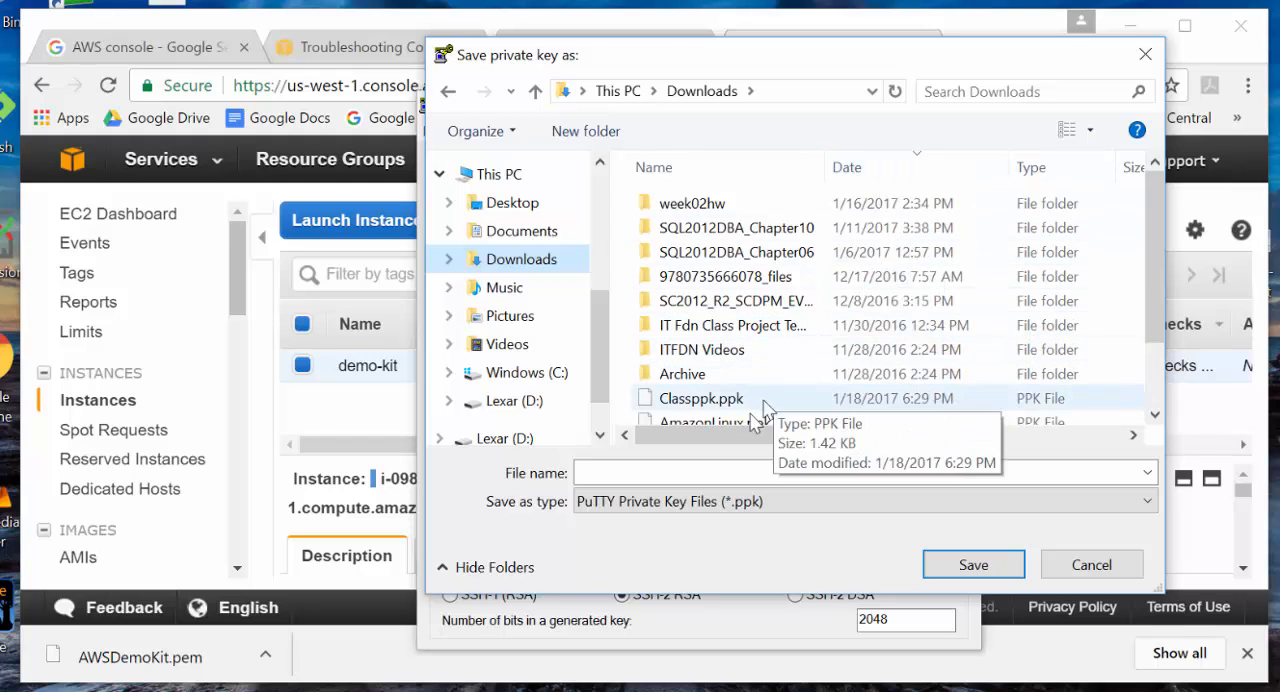
pyautogui.click(724, 466)
pyautogui.write('AWSDemoKit')
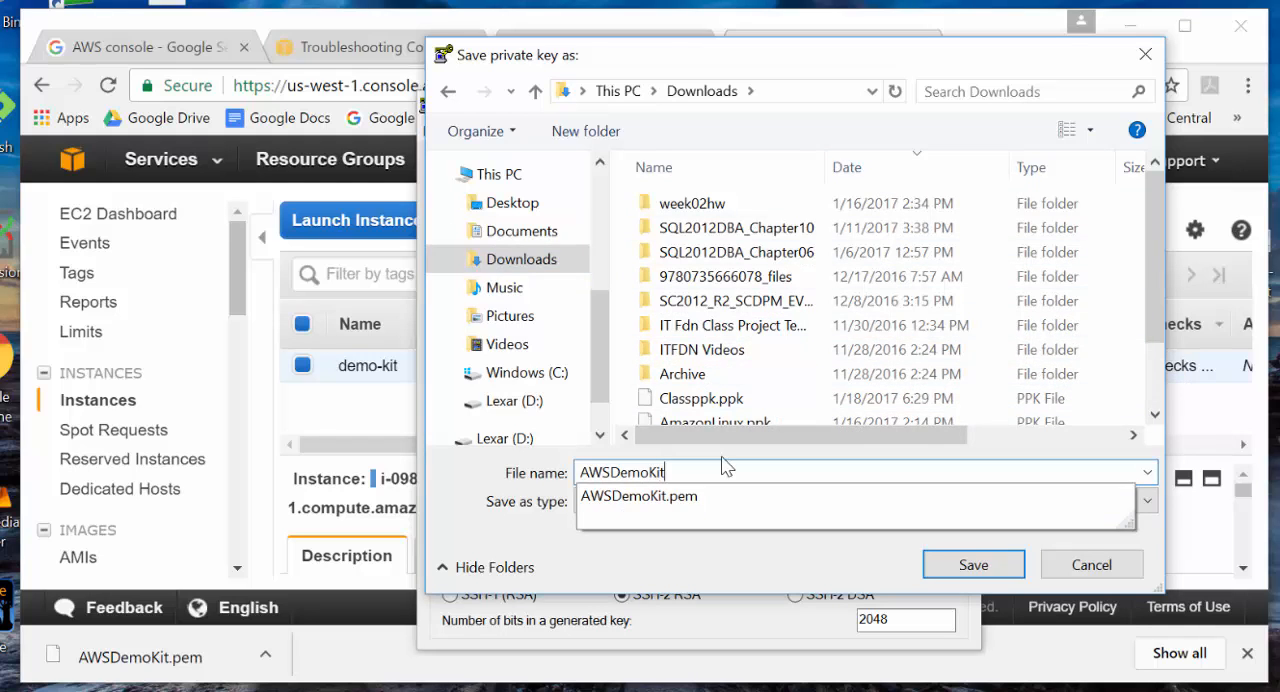
pyautogui.press('Return')
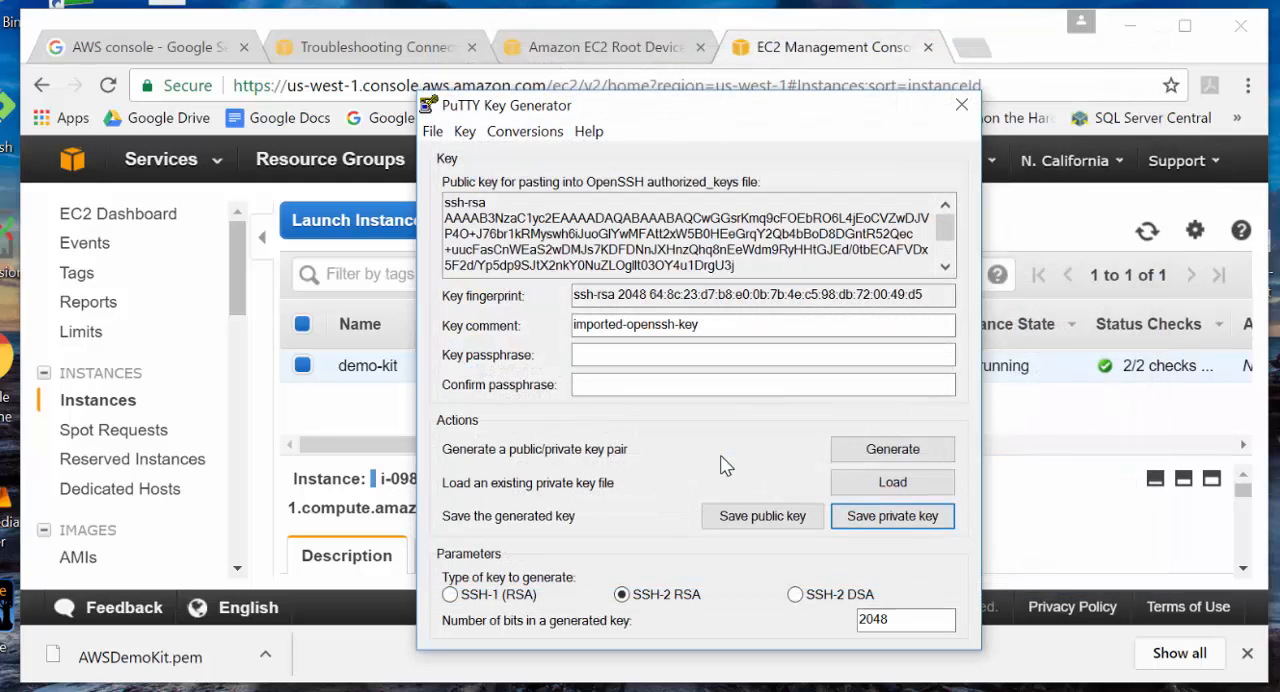
pyautogui.click(961, 104)
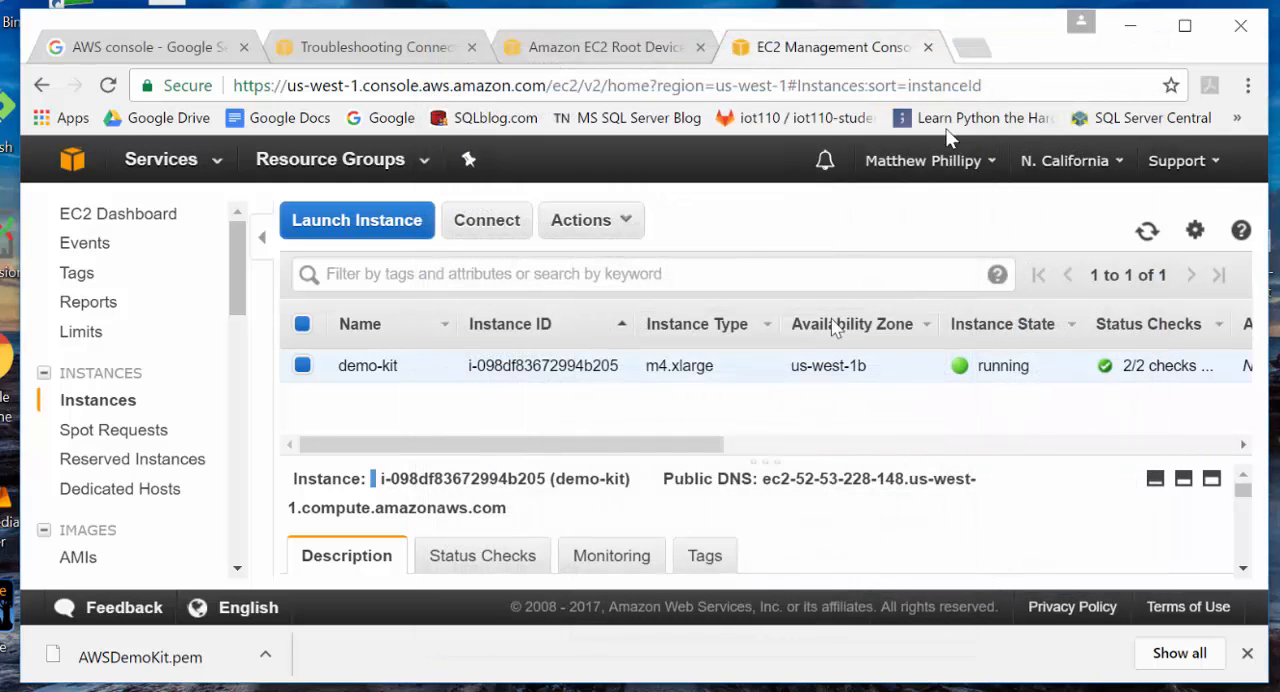
# - Open PuTTY, enter AWS-HortonWorksDemo as the saved session name, and move the configuration window clear of the instance details
pyautogui.click(593, 690)
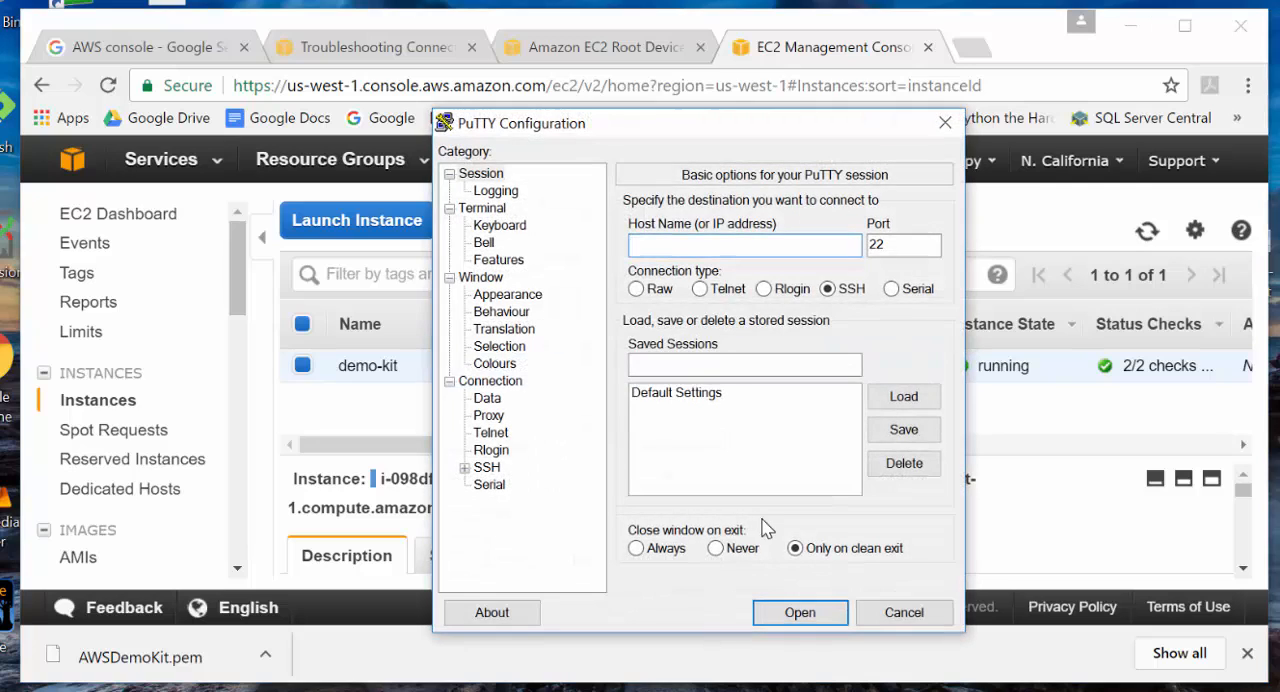
pyautogui.click(486, 176)
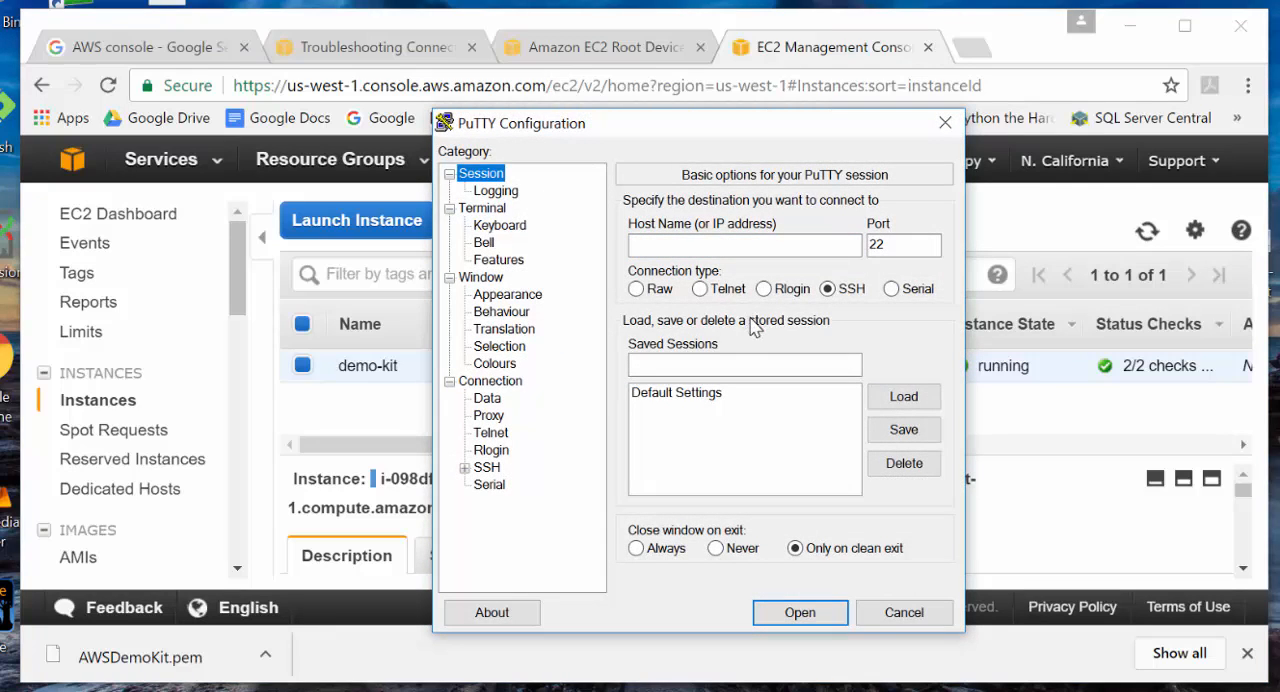
pyautogui.click(668, 364)
pyautogui.write('AWS-HortonWorksDemo')
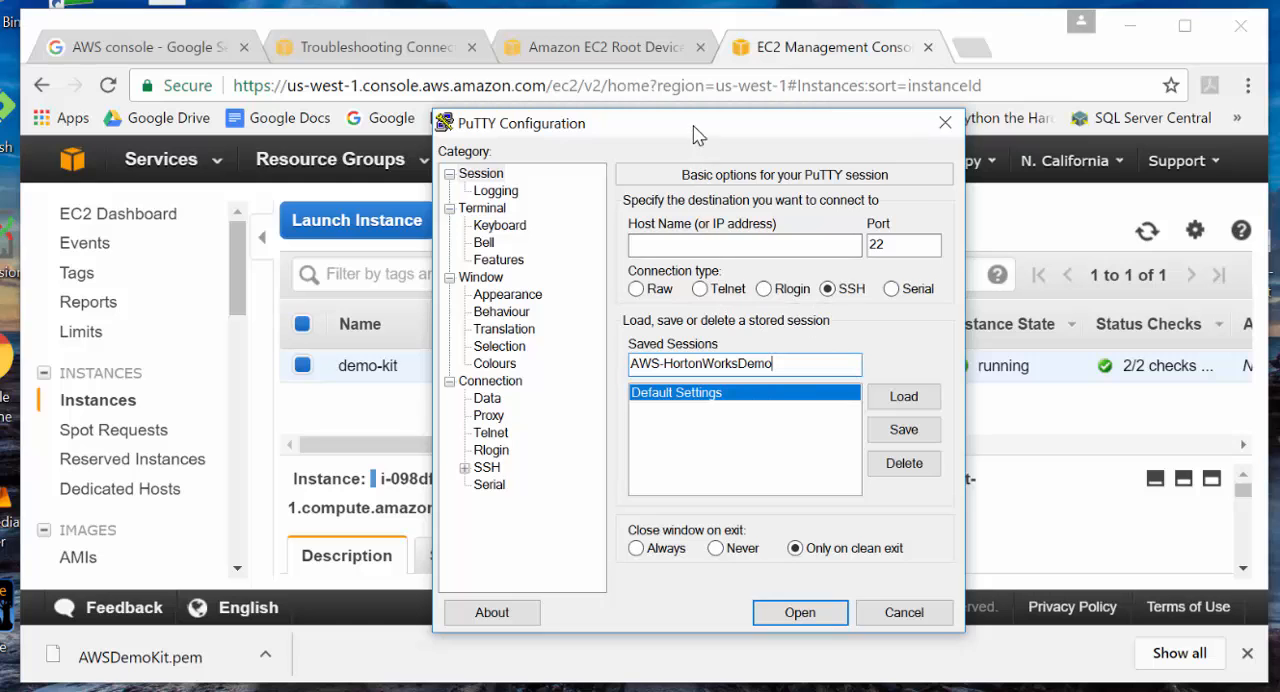
pyautogui.moveTo(697, 135); pyautogui.dragTo(317, 82)
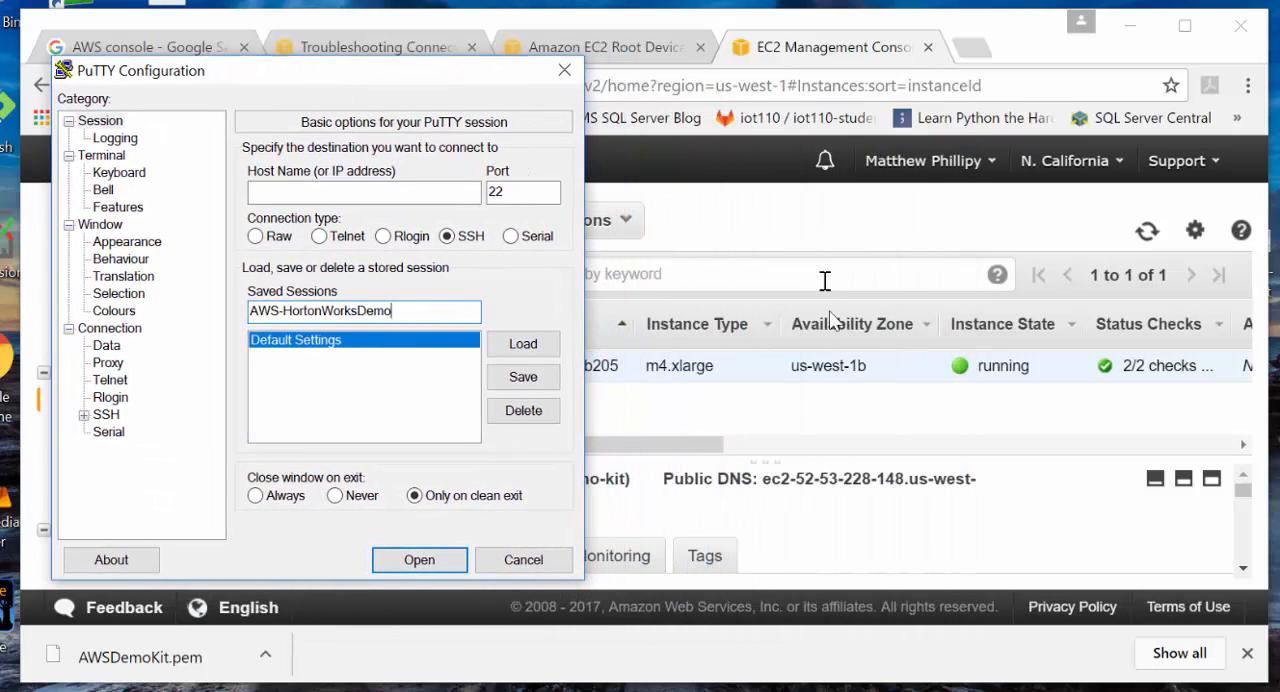
# - Look up the Amazon Linux AMI user name for PuTTY connections in the AWS Troubleshooting Connecting guide
pyautogui.click(278, 191)
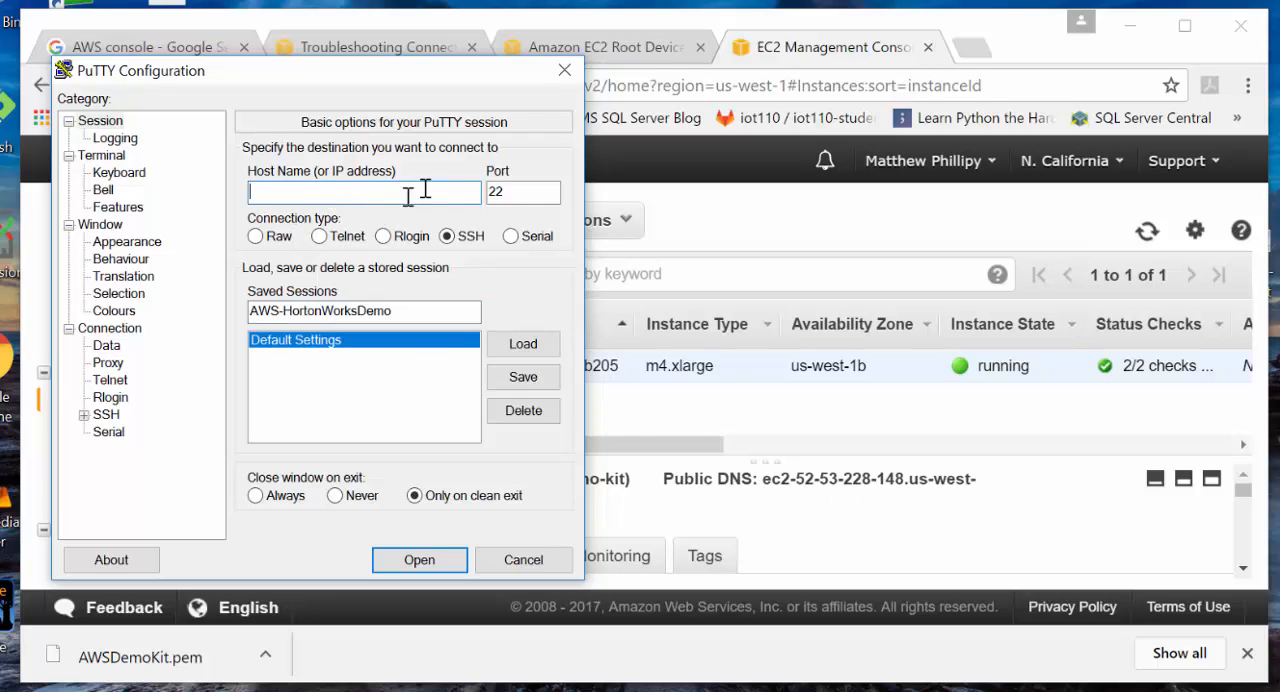
pyautogui.click(644, 52)
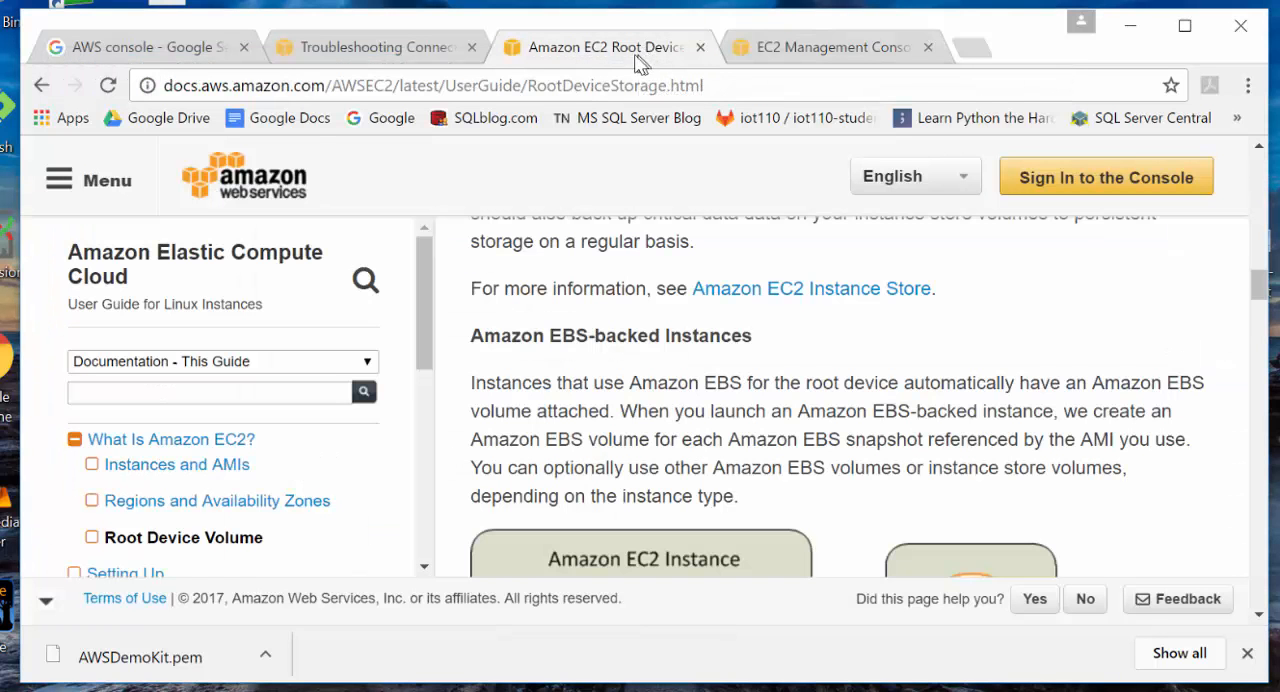
pyautogui.click(356, 45)
pyautogui.scroll(5, 594, 316)
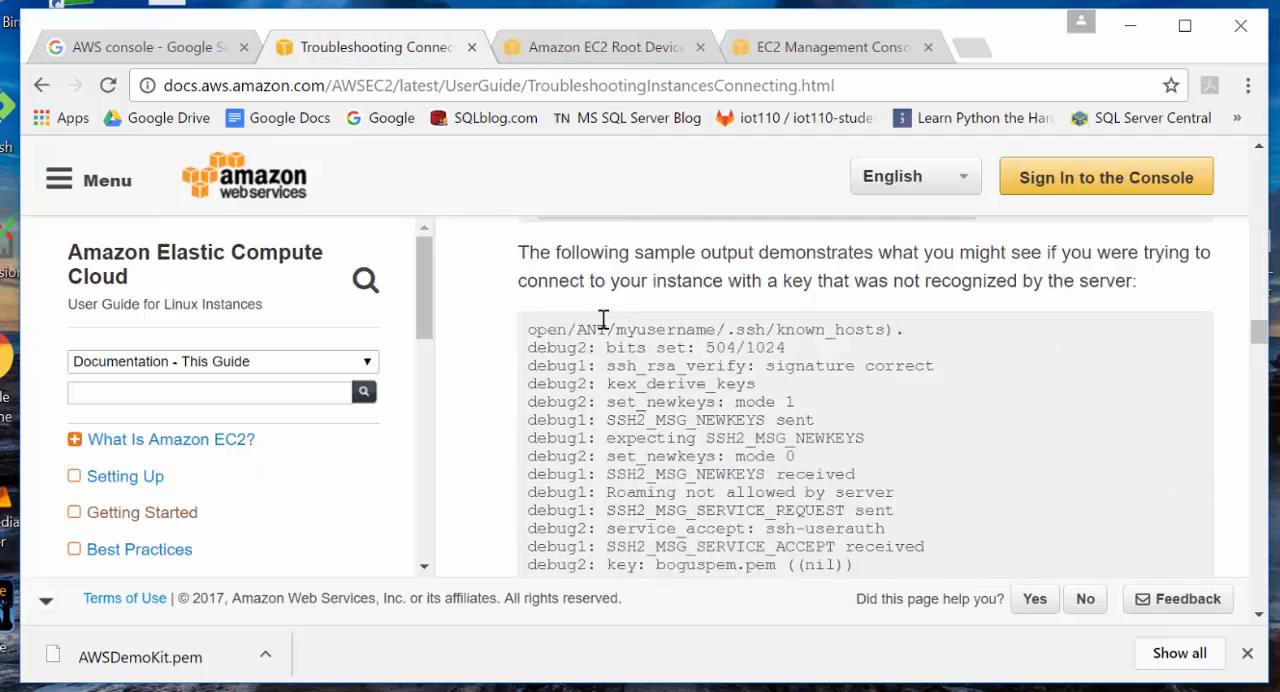
pyautogui.scroll(-9, 605, 320)
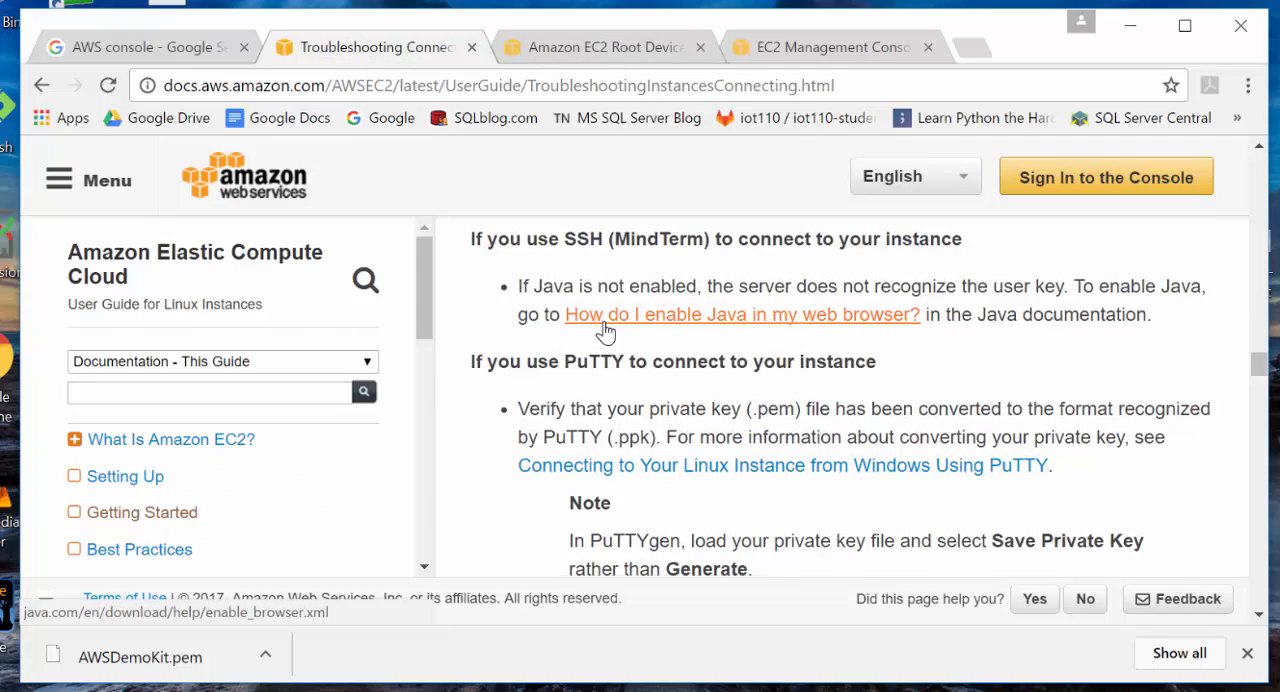
pyautogui.scroll(-2, 605, 322)
pyautogui.scroll(-1, 617, 332)
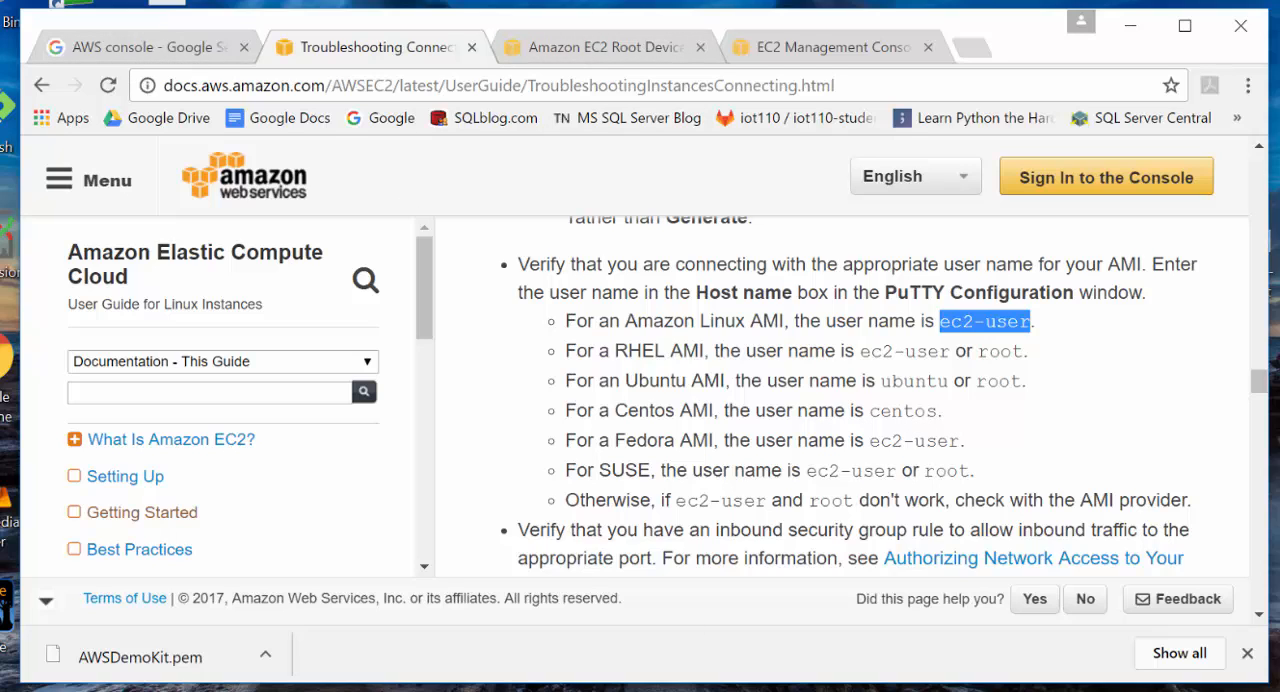
# - Enter ec2-user@ as the beginning of the host name in the PuTTY configuration
pyautogui.rightClick(289, 195)
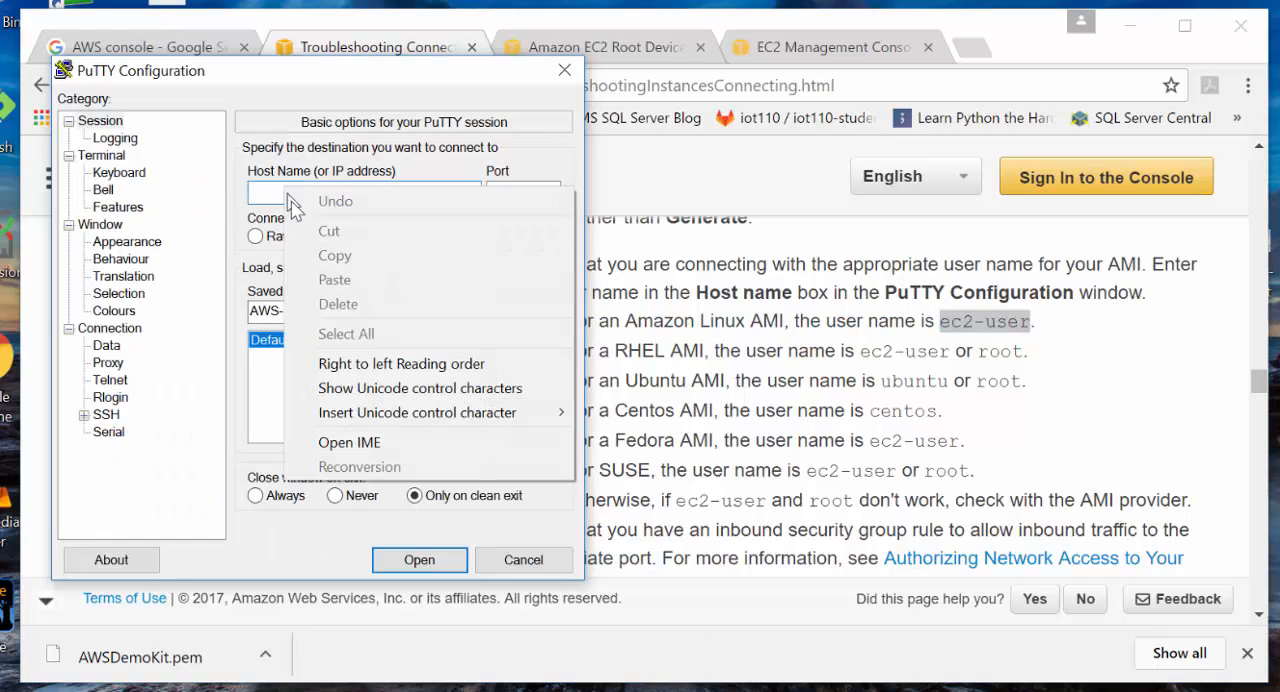
pyautogui.click(262, 191)
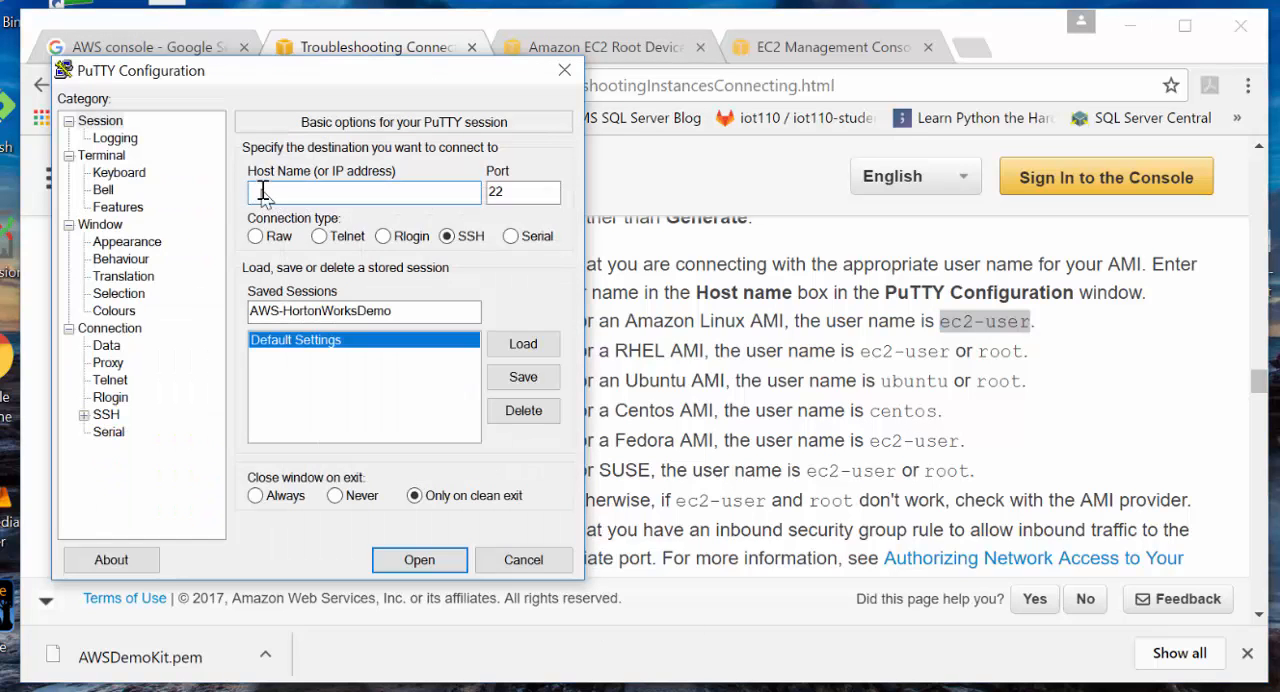
pyautogui.rightClick(262, 191)
pyautogui.click(257, 194)
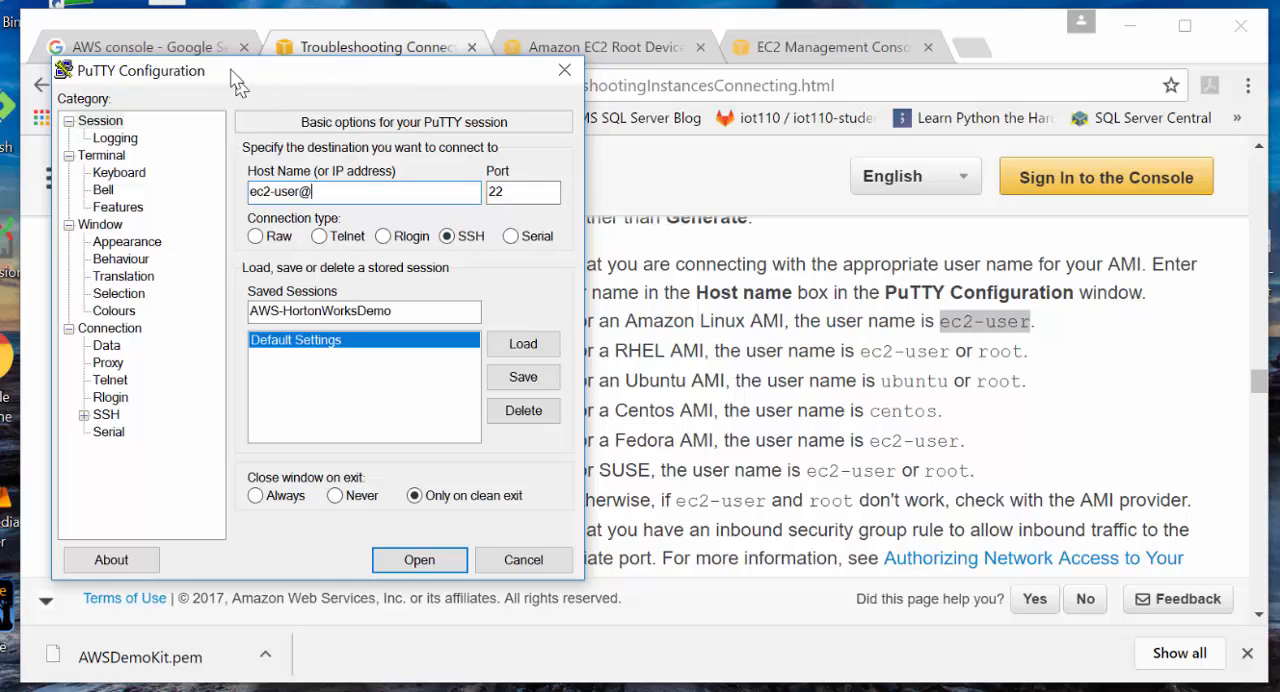
# - Copy the demo-kit instance's public IP address from its description in the EC2 Management Console
pyautogui.click(182, 46)
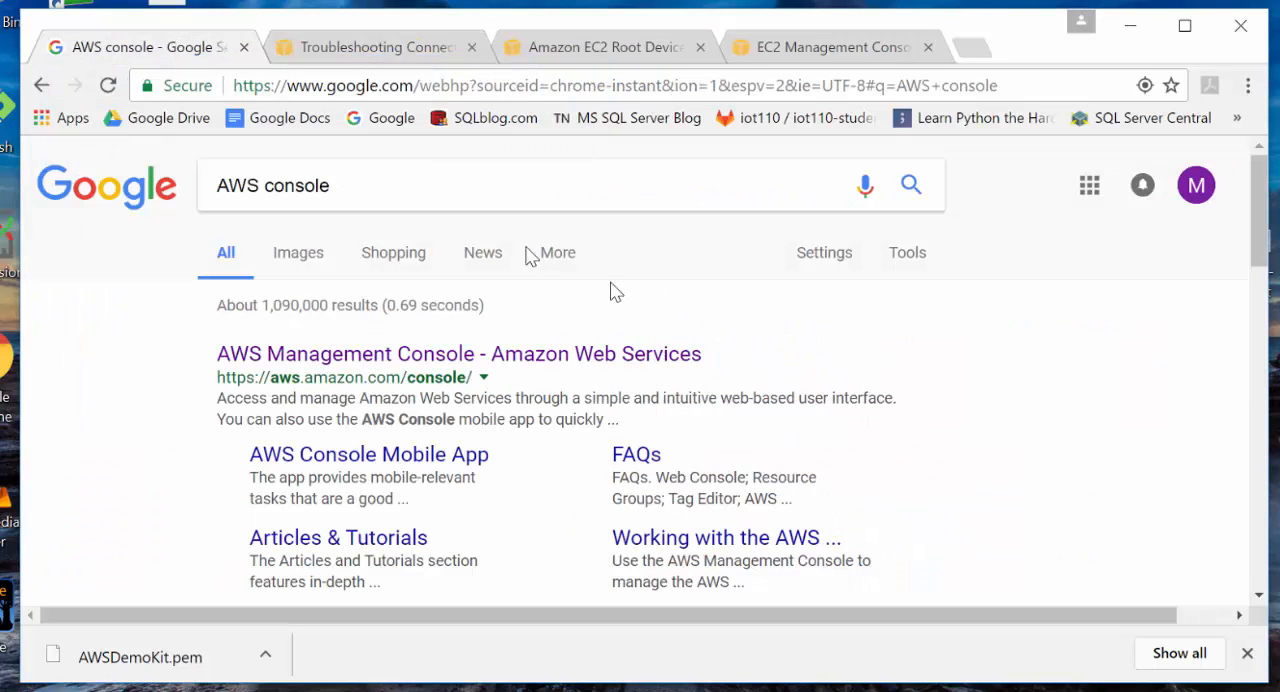
pyautogui.click(345, 48)
pyautogui.click(569, 50)
pyautogui.click(768, 50)
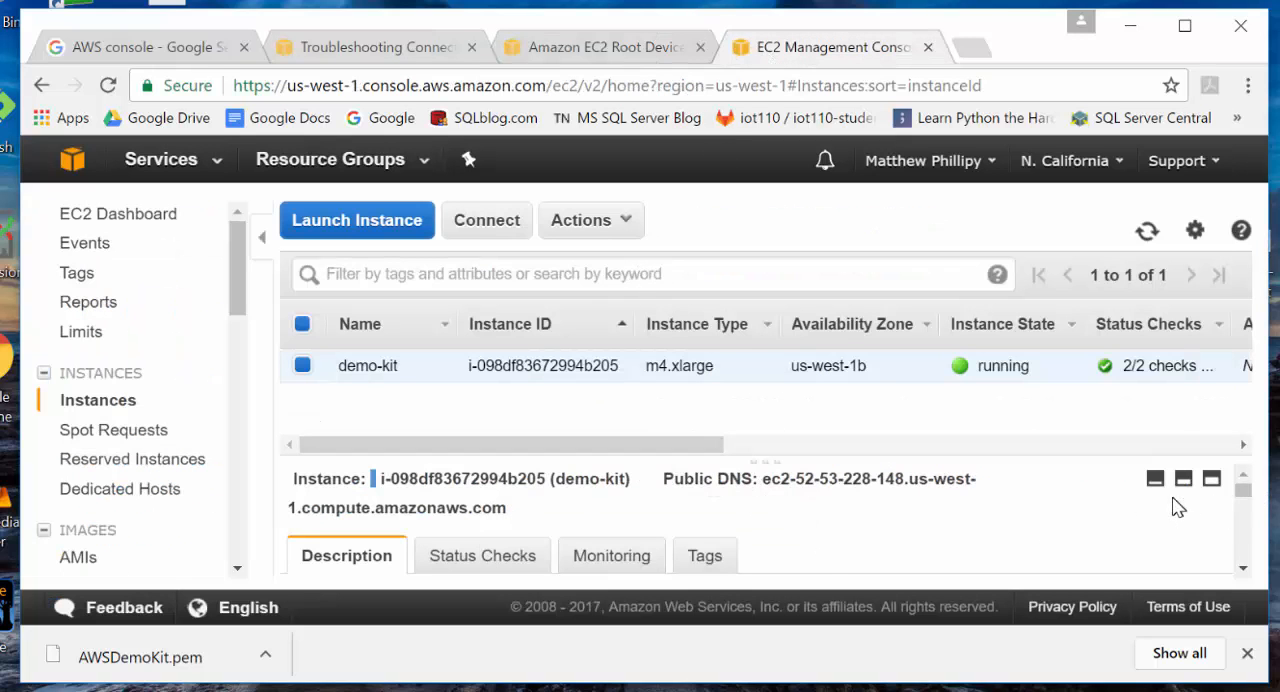
pyautogui.scroll(-3, 997, 535)
pyautogui.scroll(1, 1000, 538)
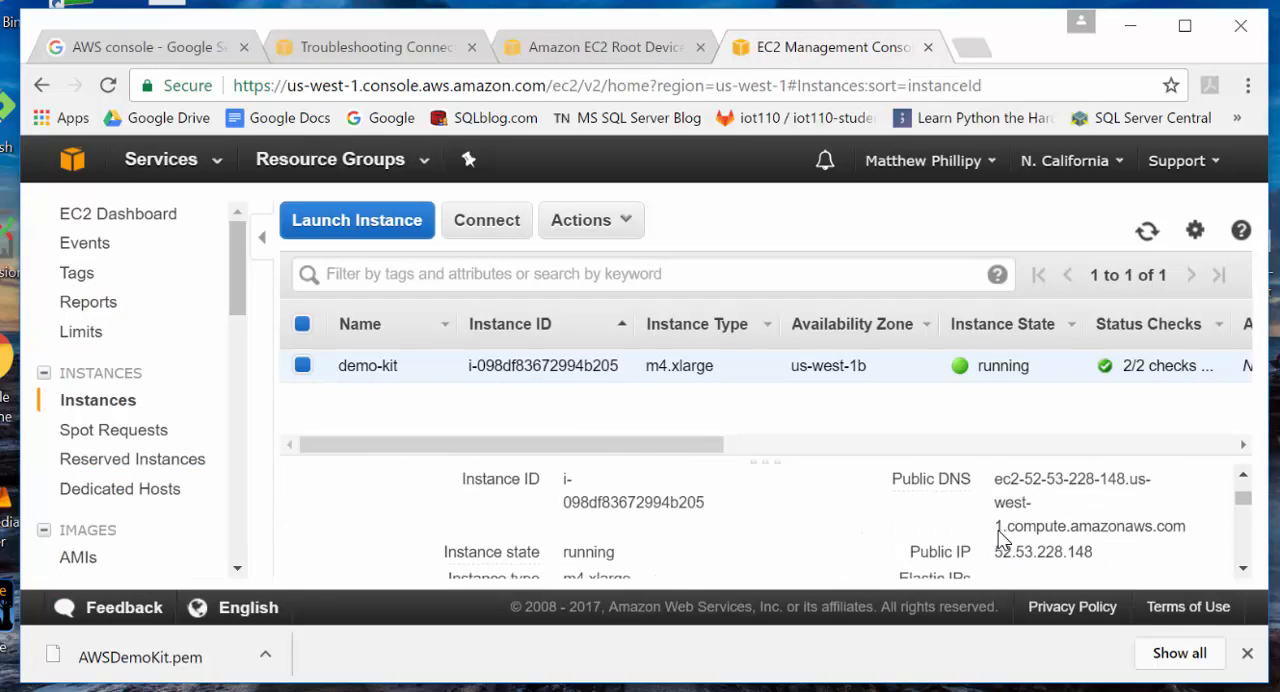
pyautogui.moveTo(995, 555); pyautogui.dragTo(1097, 556)
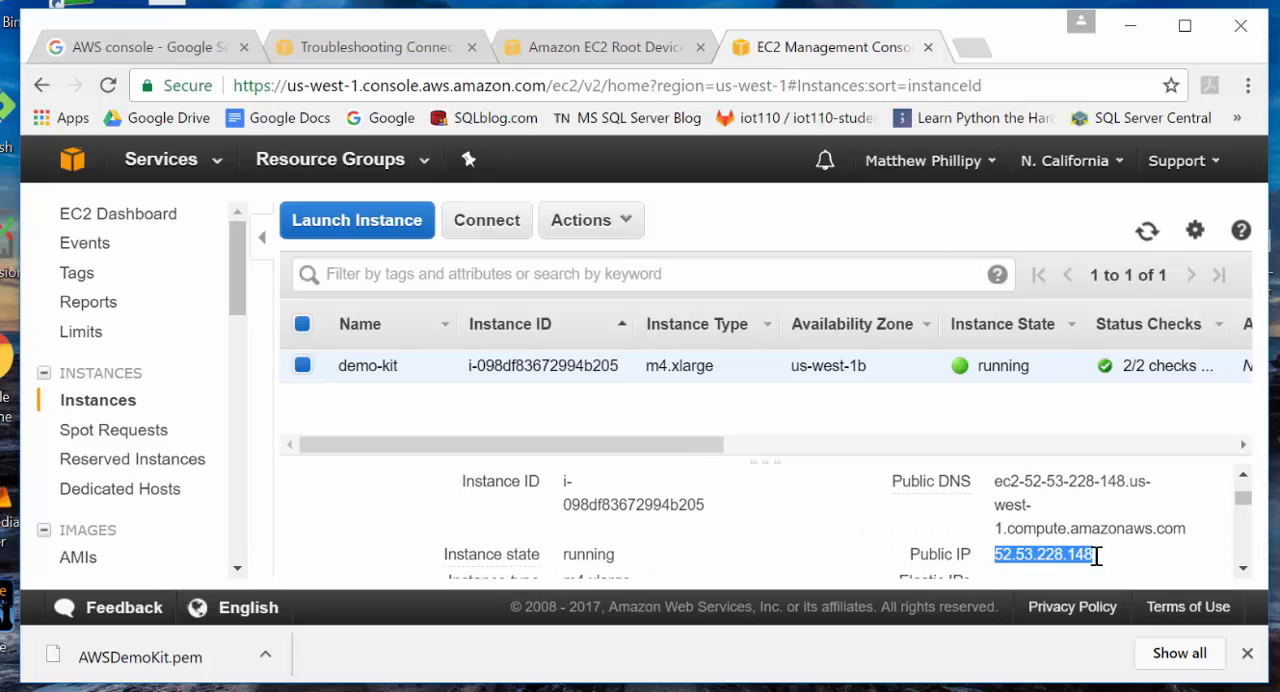
pyautogui.rightClick(1076, 562)
pyautogui.click(1108, 578)
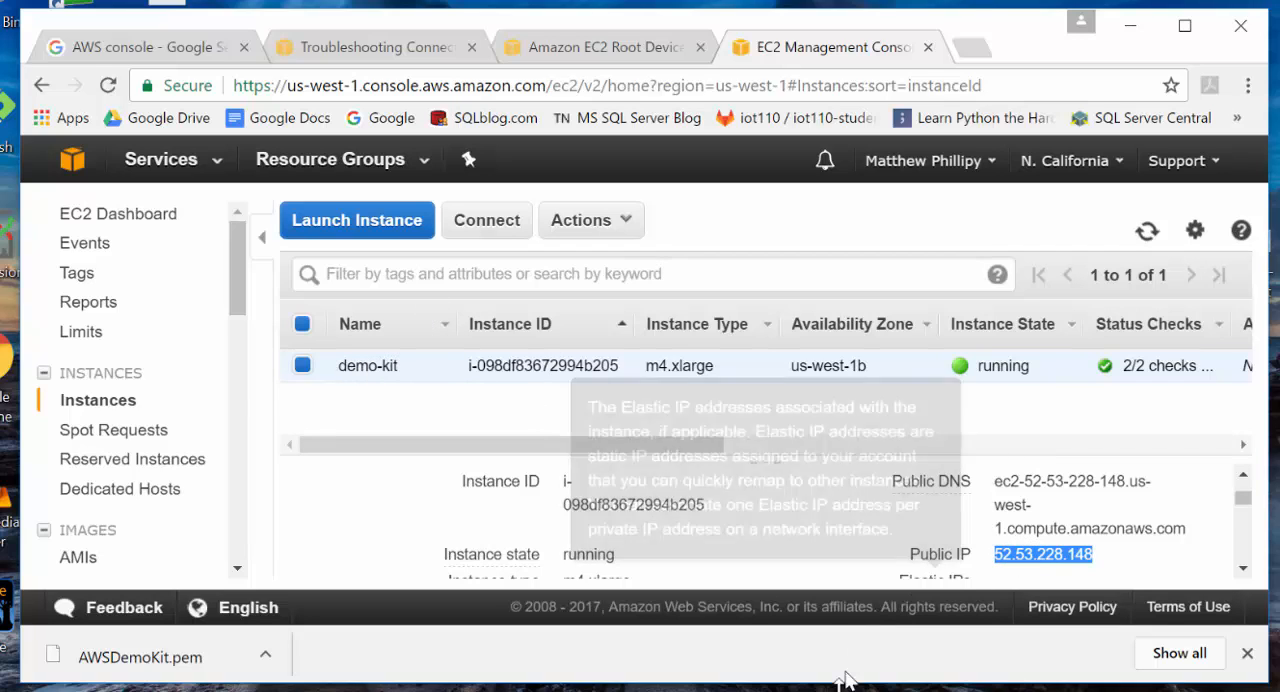
pyautogui.hotkey('alt', 'Tab')
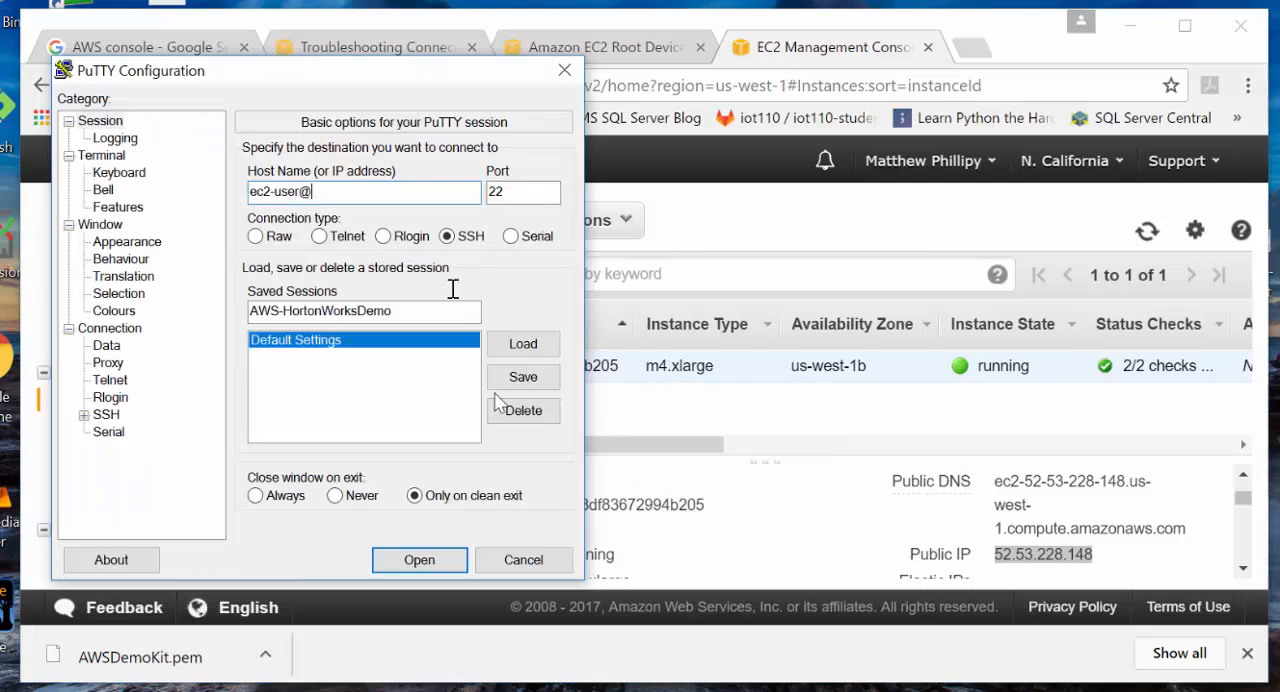
pyautogui.rightClick(370, 192)
pyautogui.click(420, 287)
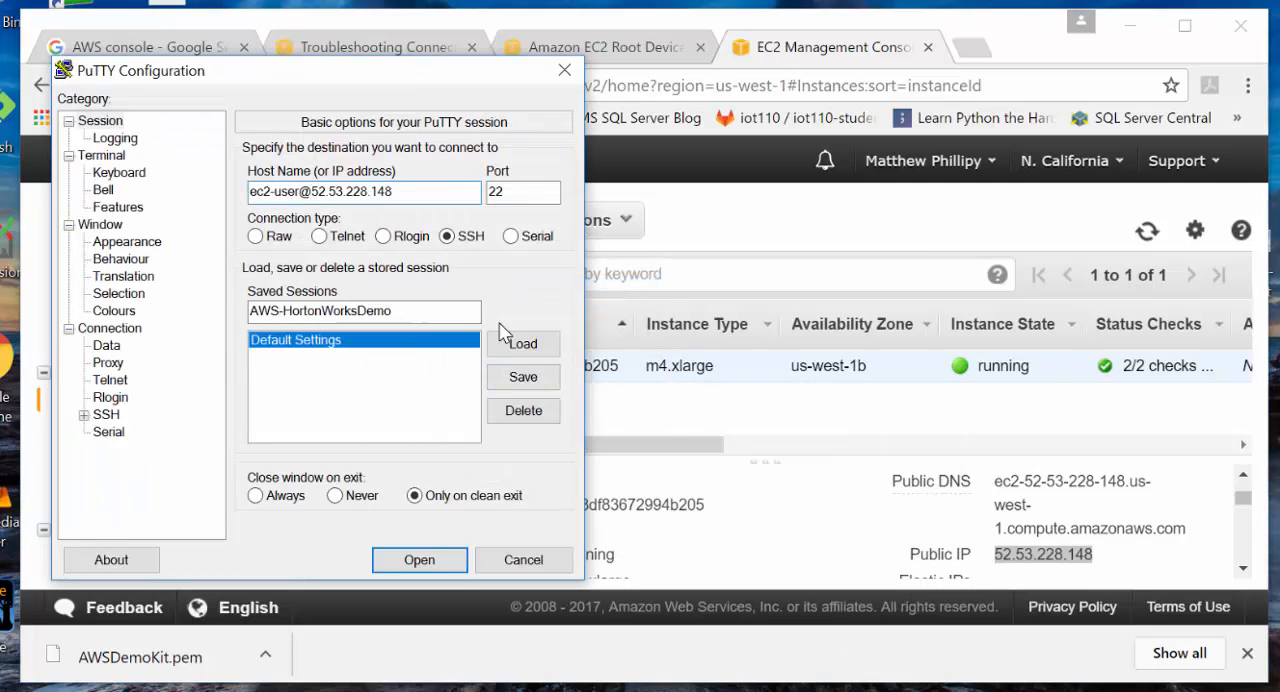
# - Set AWSDemoKit.ppk from Downloads as the private key file for SSH authentication
pyautogui.click(85, 416)
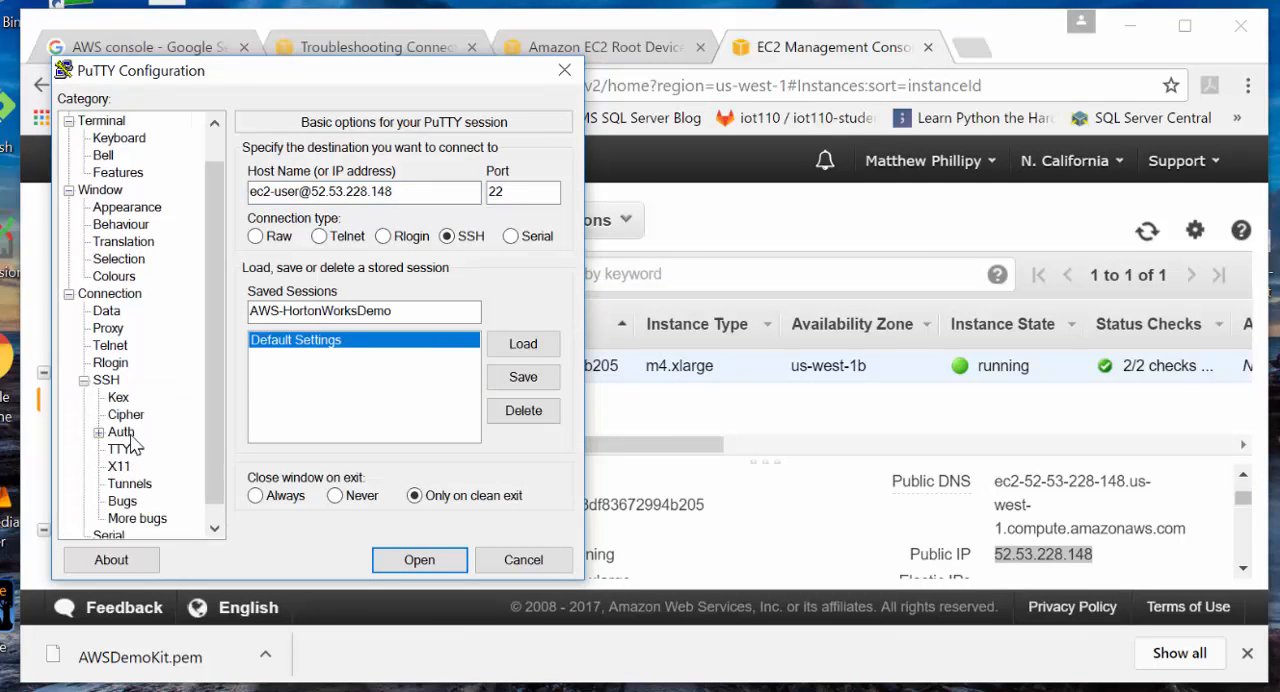
pyautogui.click(121, 432)
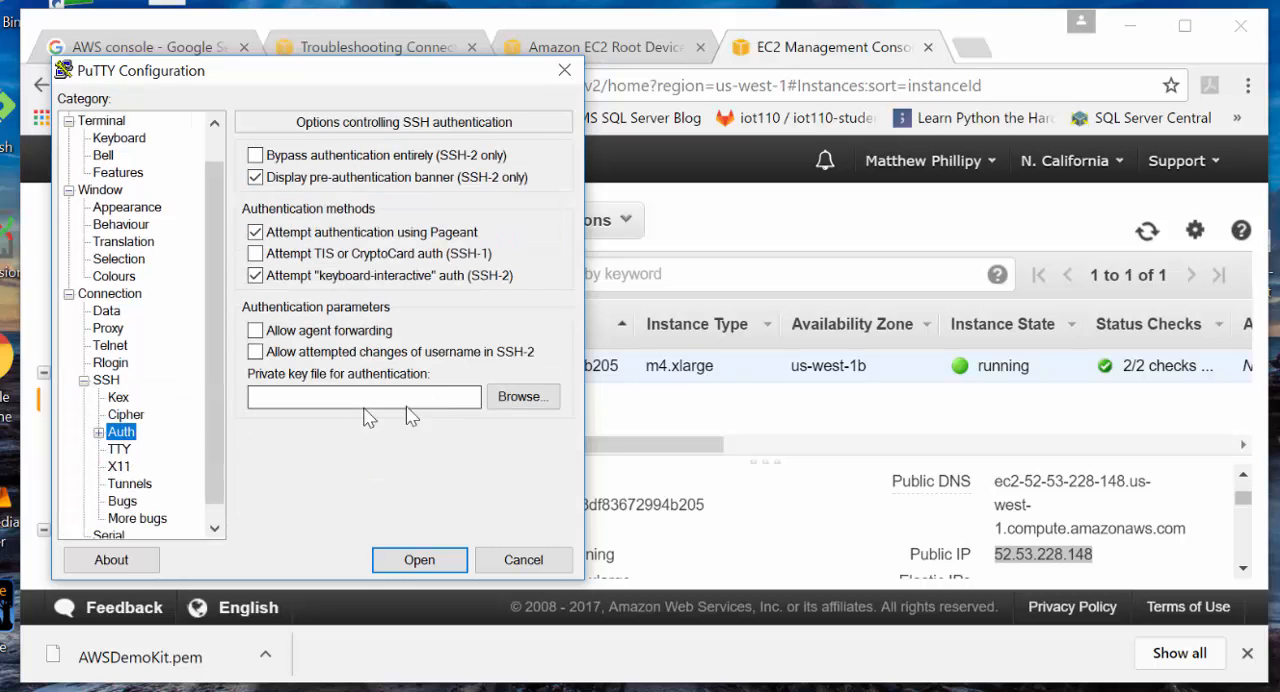
pyautogui.click(518, 397)
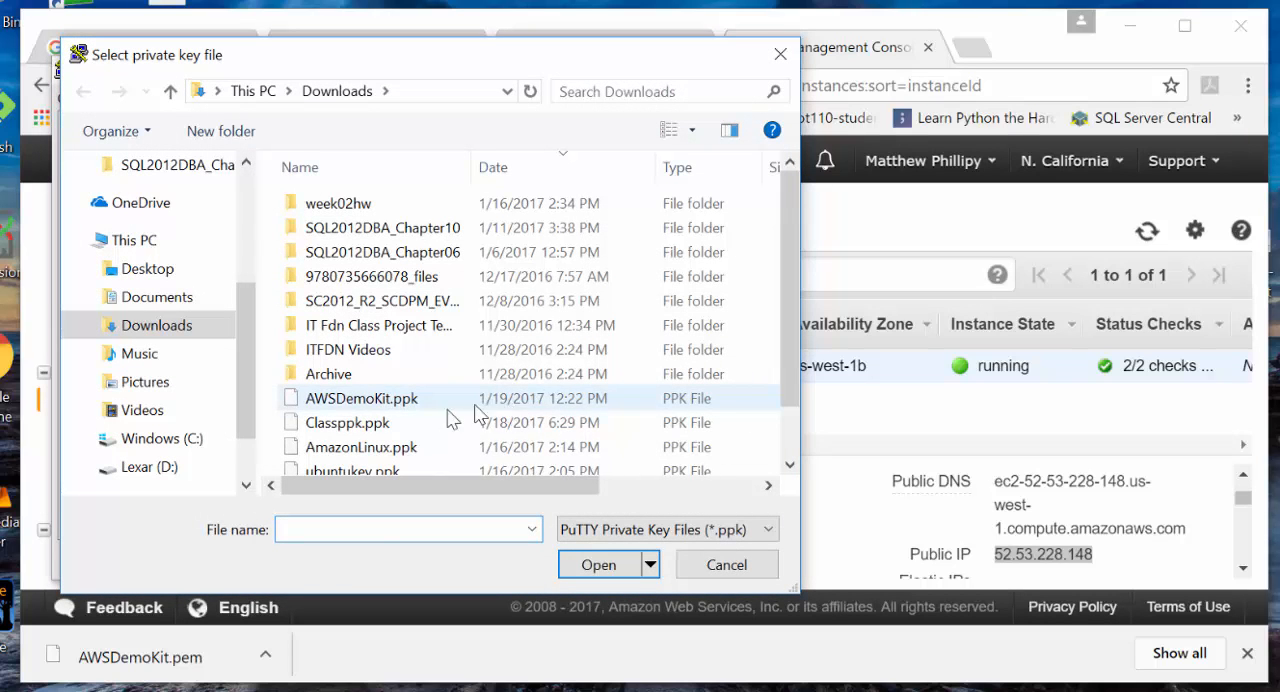
pyautogui.click(394, 400)
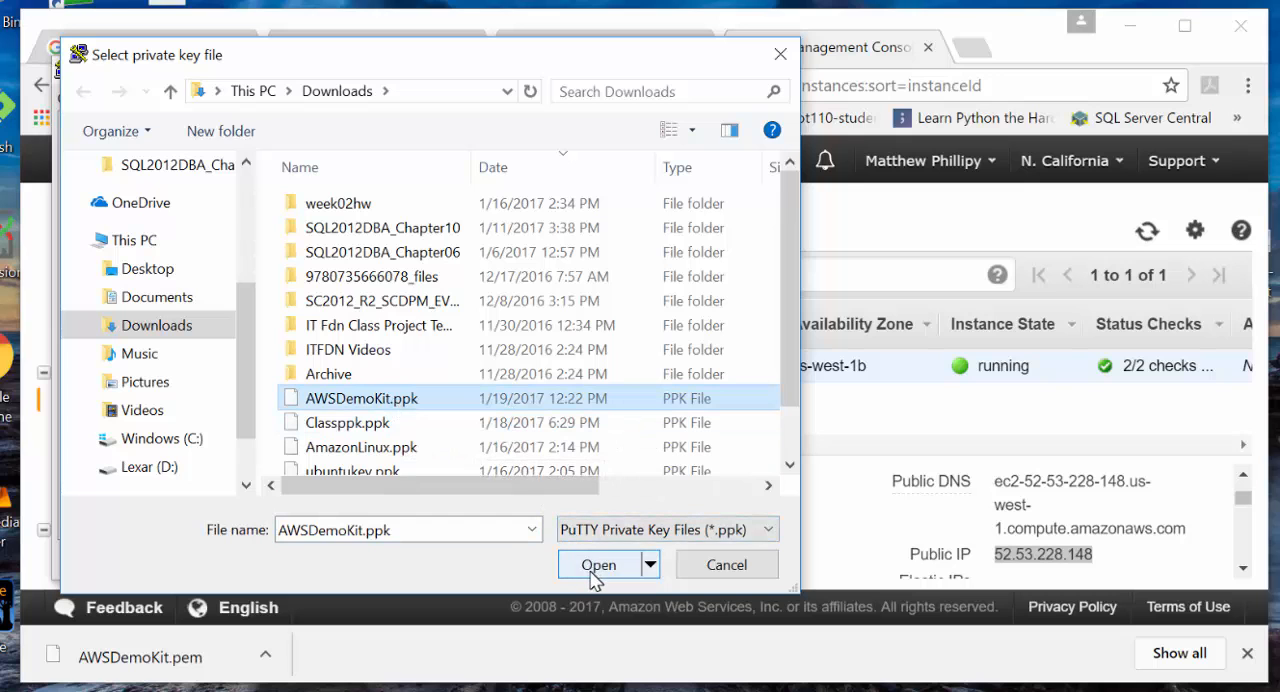
pyautogui.click(597, 566)
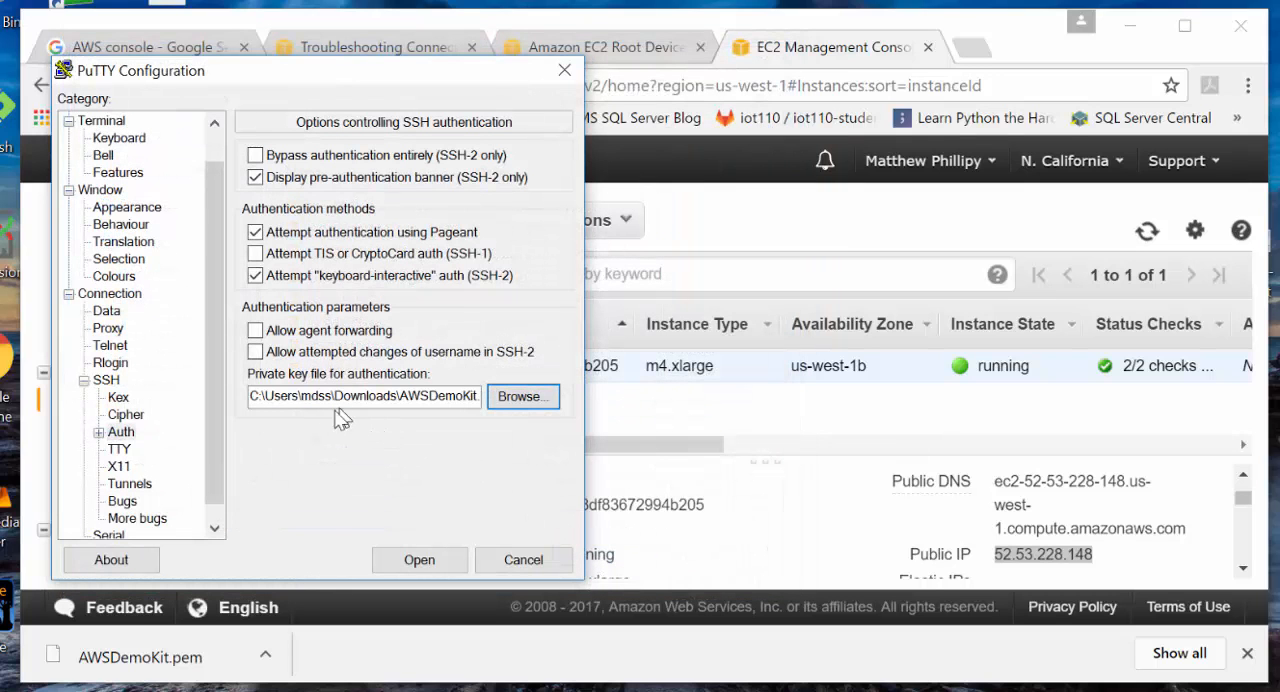
# - Set the seconds between keepalives to 15 and save the session as AWS-HortonWorksDemo
pyautogui.click(110, 293)
pyautogui.click(521, 175)
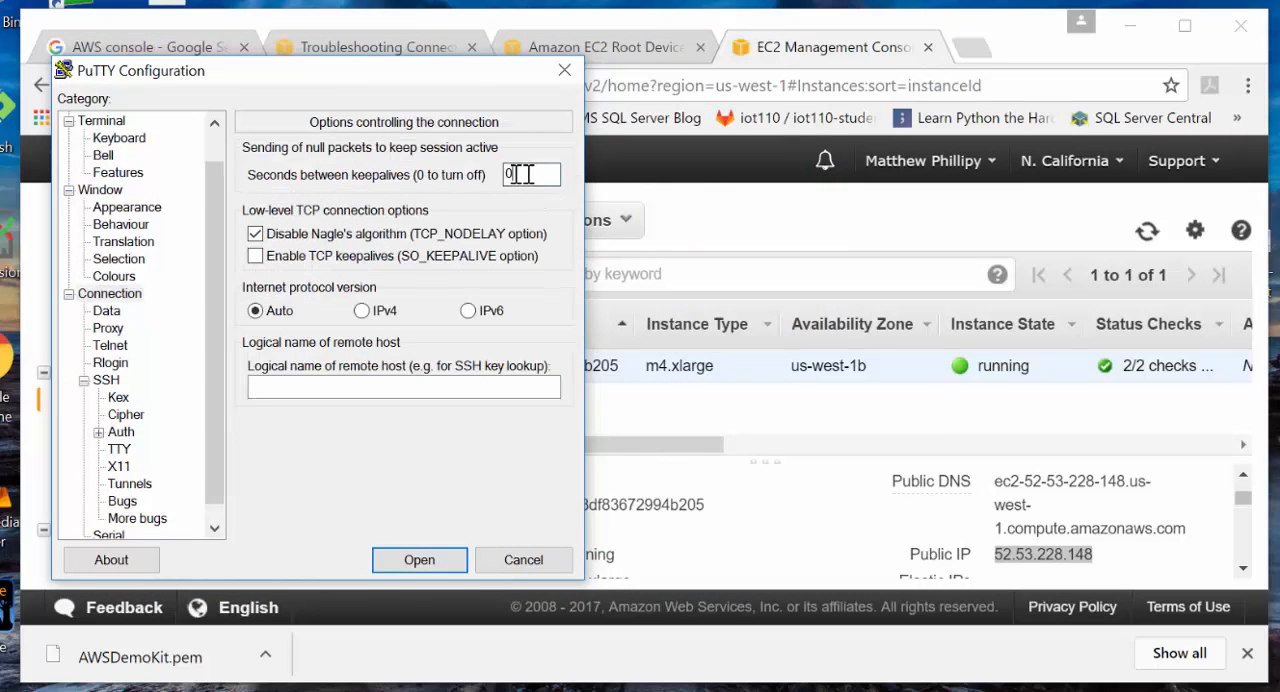
pyautogui.doubleClick(524, 175)
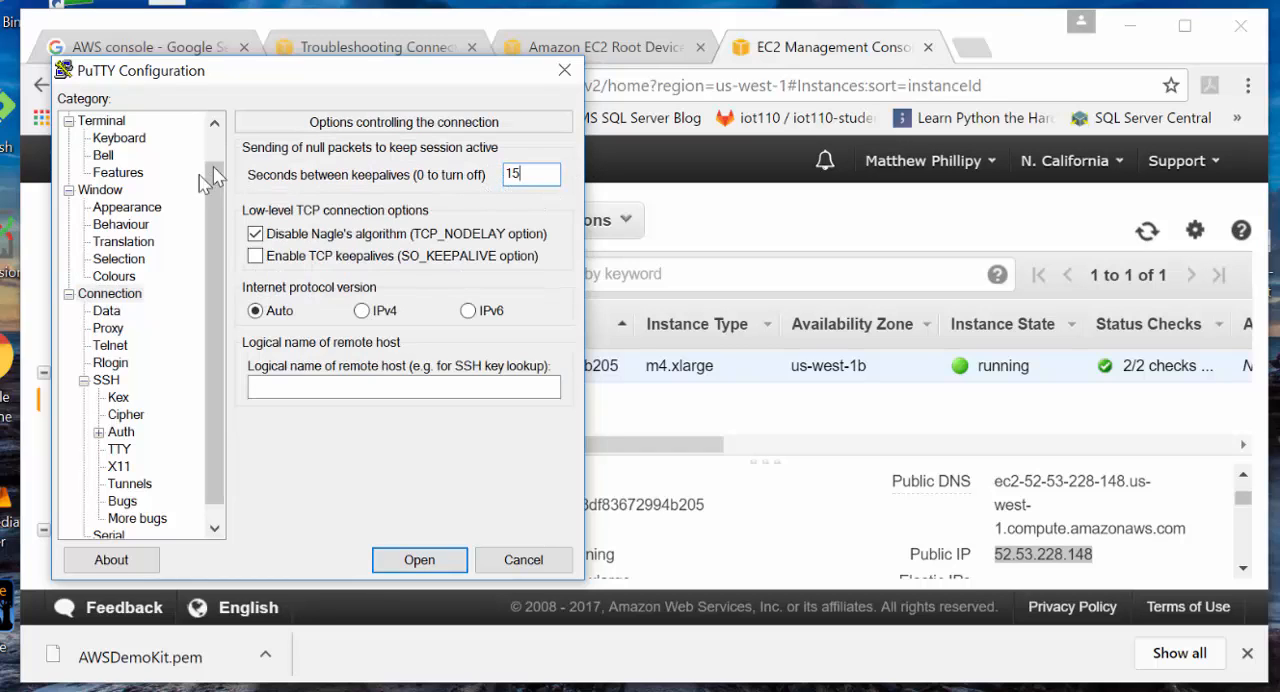
pyautogui.moveTo(207, 220); pyautogui.dragTo(213, 176)
pyautogui.click(95, 122)
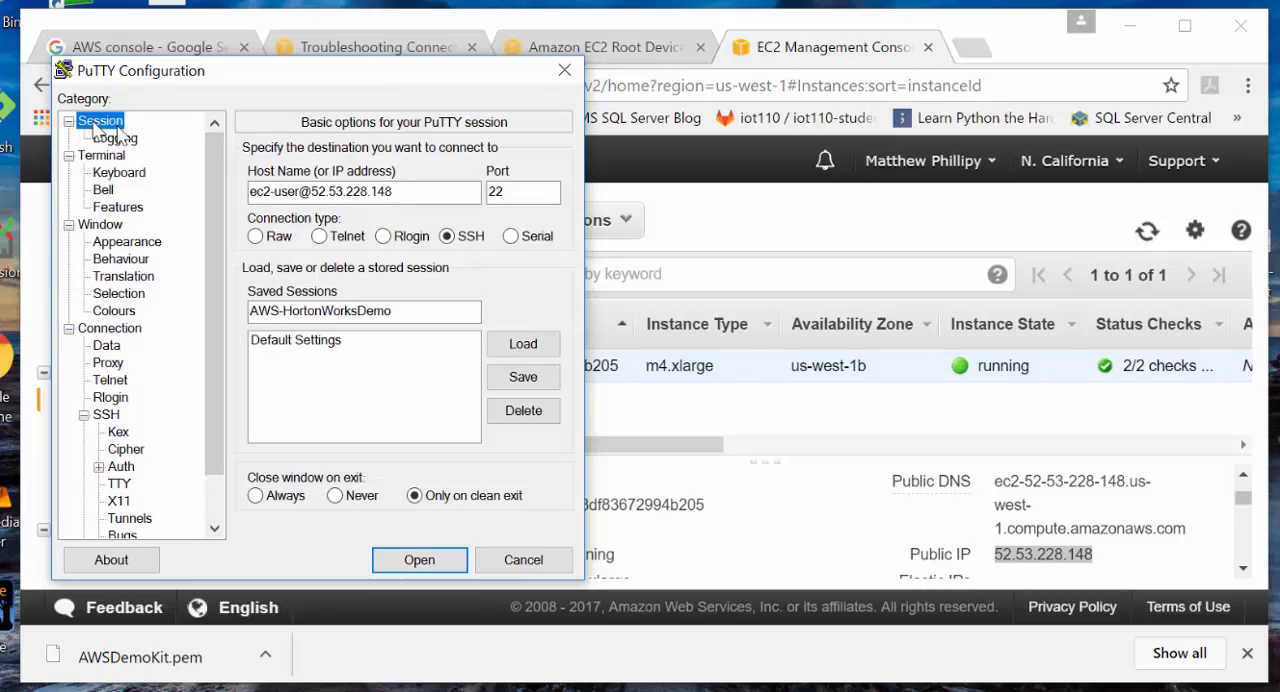
pyautogui.click(513, 384)
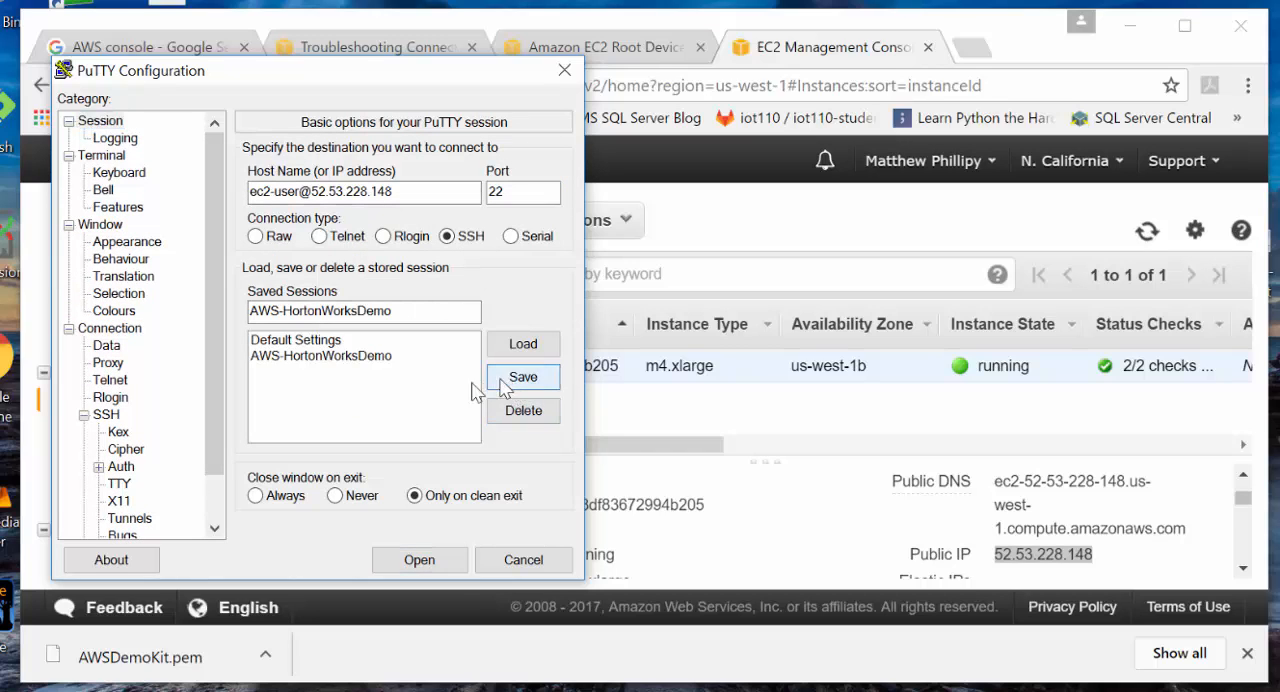
# - Connect to the instance, trusting its host key, and run sudo yum update before minimizing the terminal
pyautogui.click(410, 561)
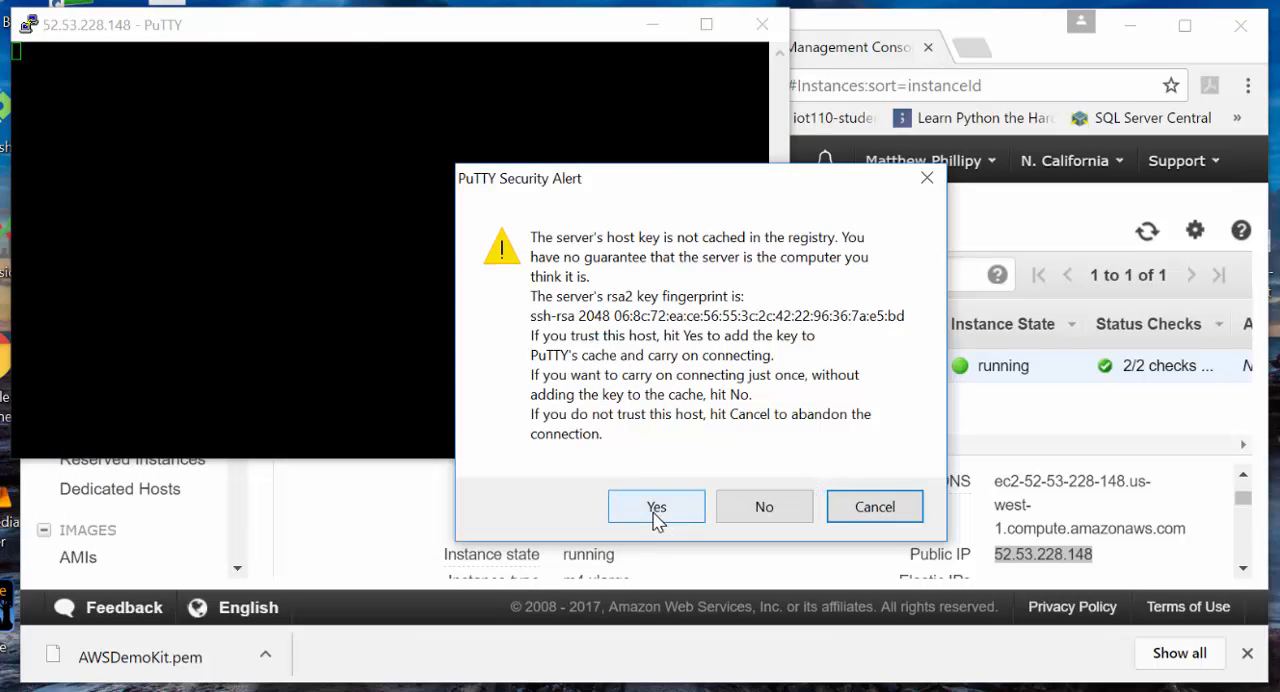
pyautogui.click(652, 520)
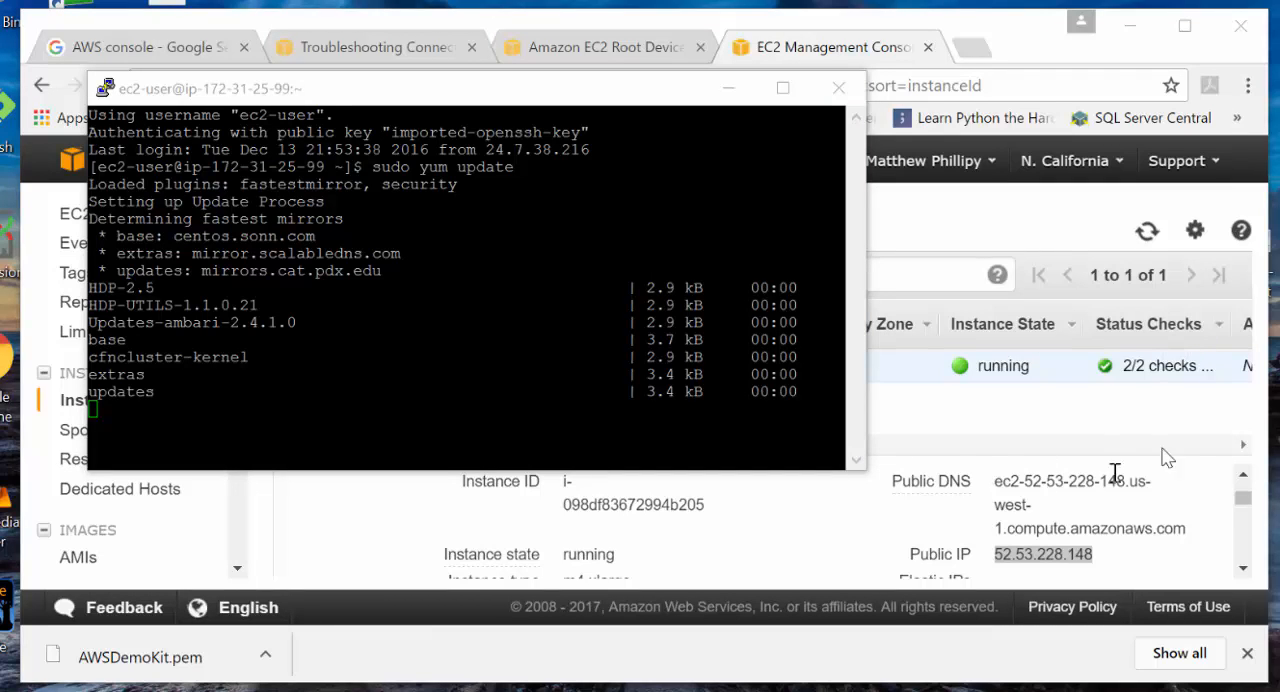
pyautogui.click(729, 87)
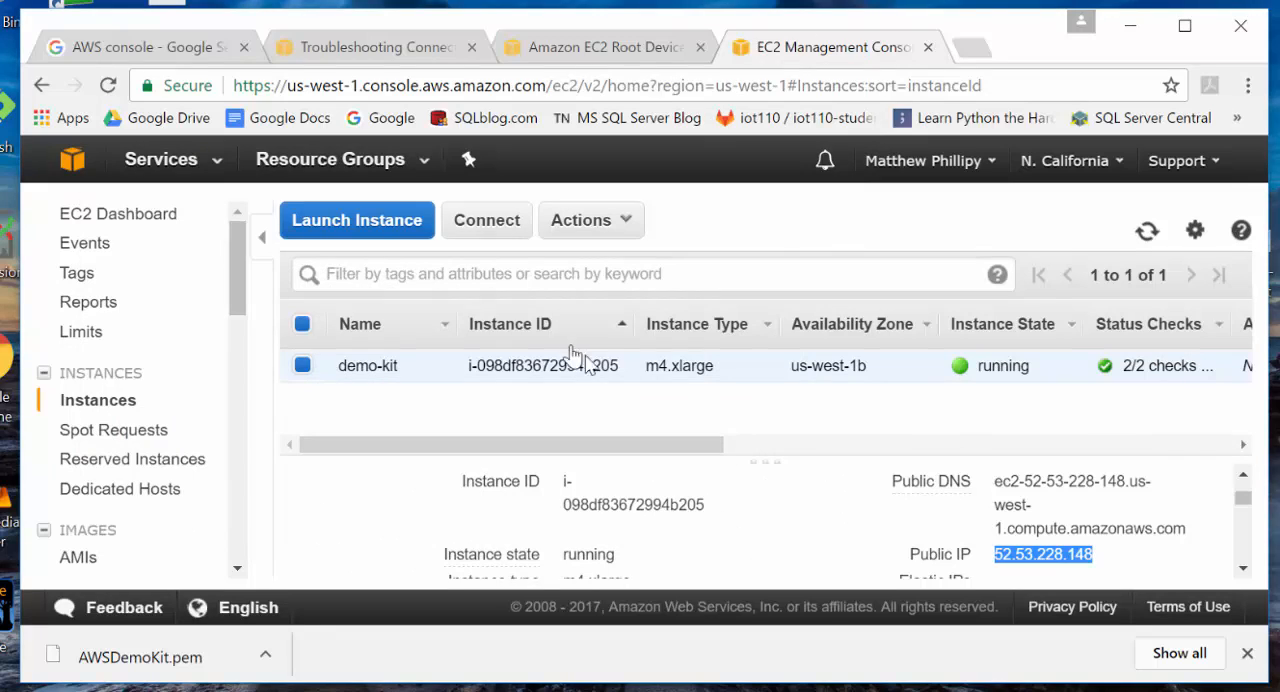
# - View the monitoring data of the demo-kit instance in the EC2 console and enlarge the details pane
pyautogui.scroll(-3, 710, 500)
pyautogui.scroll(4, 715, 505)
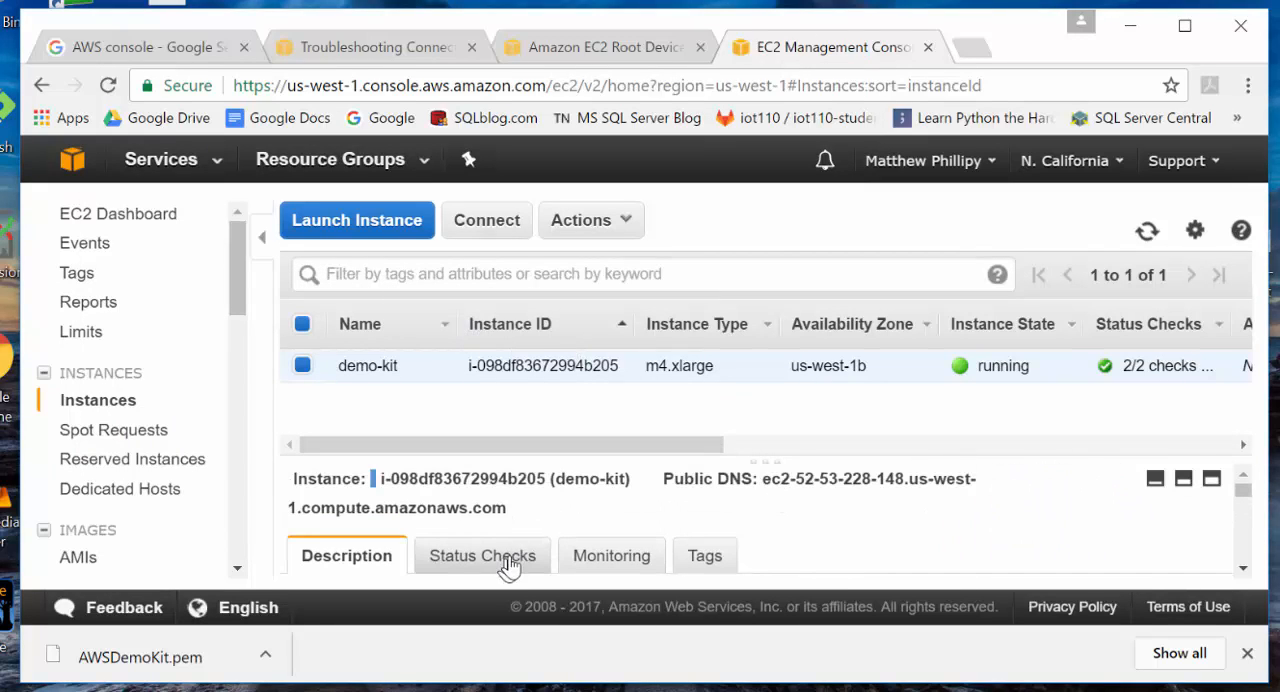
pyautogui.click(605, 566)
pyautogui.scroll(-4, 820, 512)
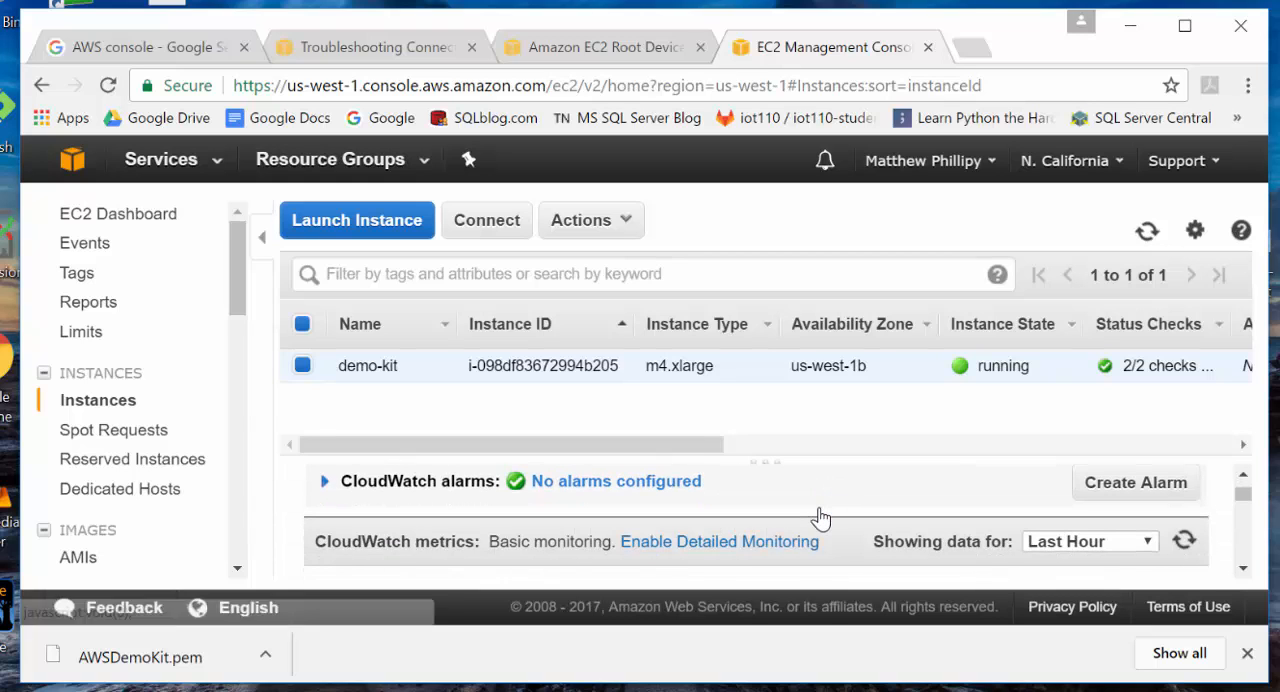
pyautogui.moveTo(822, 462); pyautogui.dragTo(843, 343)
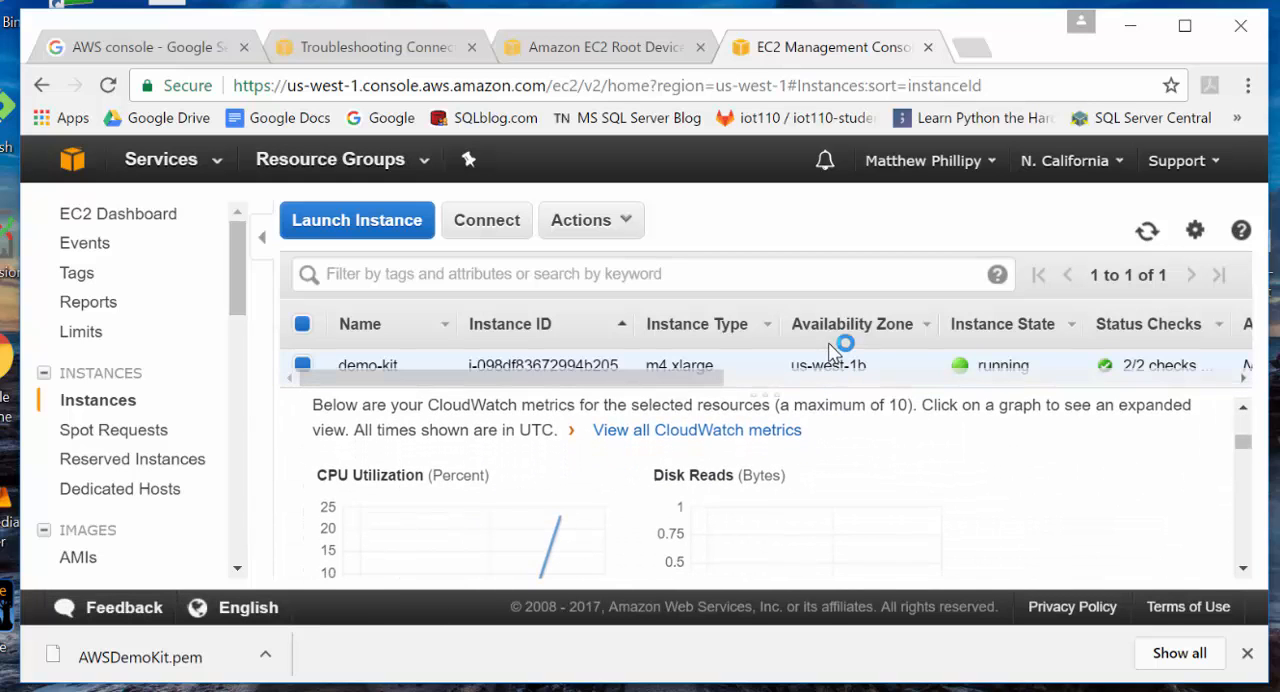
pyautogui.scroll(3, 600, 505)
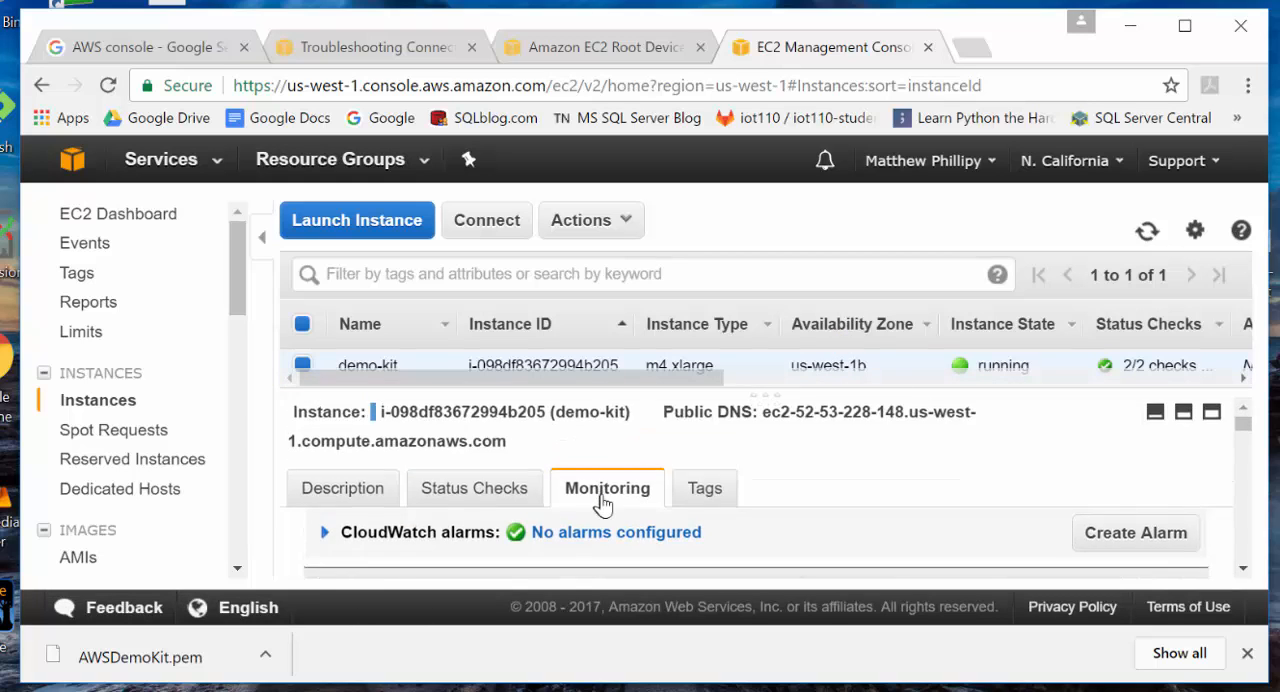
# - Examine the CloudWatch metric graphs of the demo-kit instance, including CPU utilization and disk reads, and return to the terminal
pyautogui.click(343, 494)
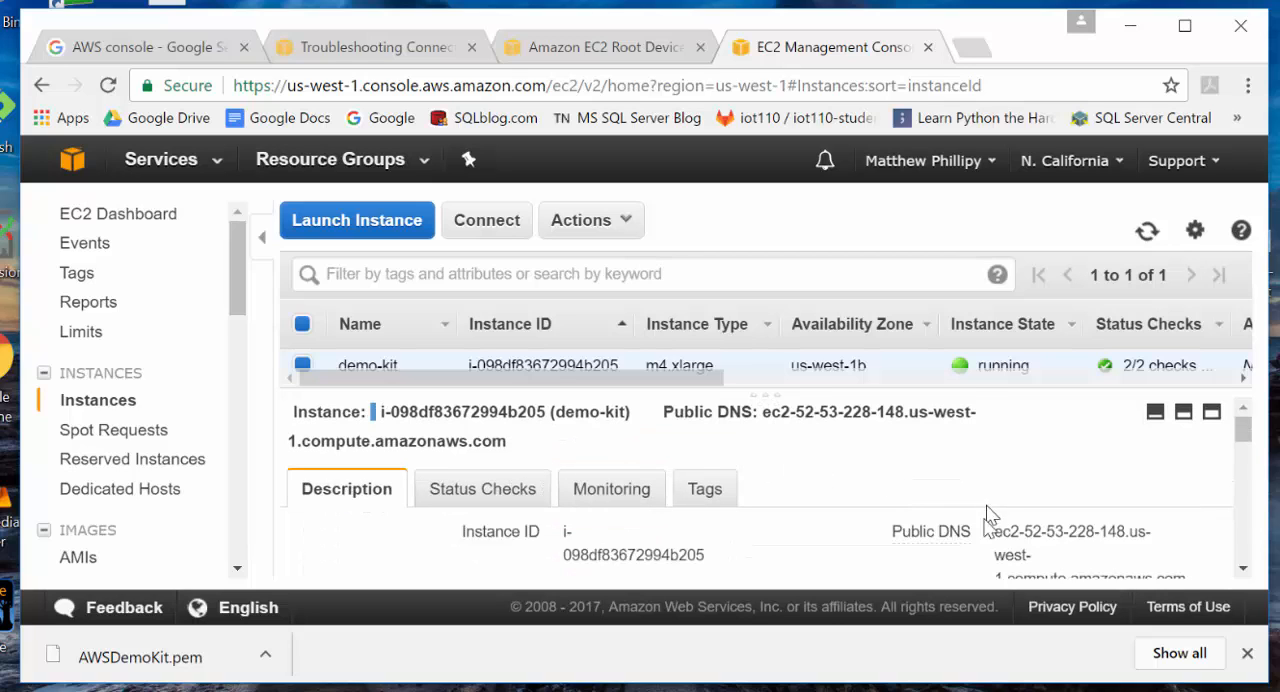
pyautogui.click(600, 489)
pyautogui.scroll(-3, 760, 490)
pyautogui.scroll(-2, 780, 503)
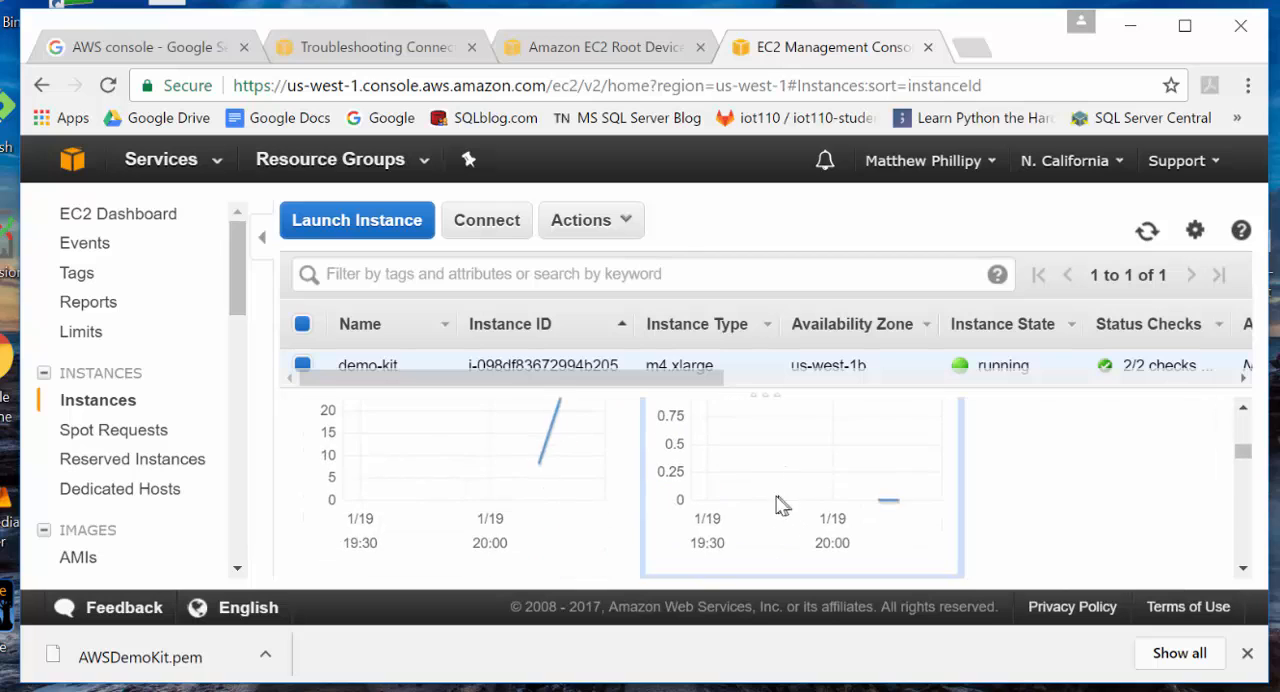
pyautogui.scroll(1, 765, 506)
pyautogui.scroll(-2, 748, 512)
pyautogui.scroll(-3, 866, 508)
pyautogui.scroll(-1, 870, 512)
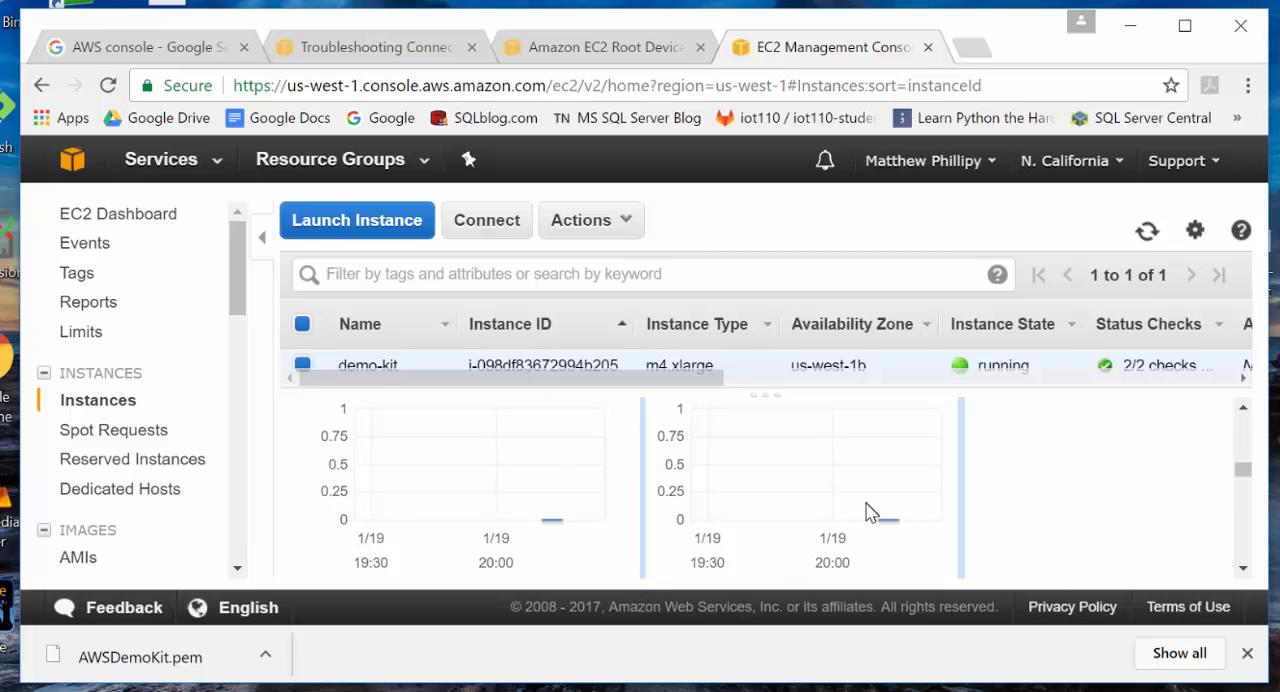
pyautogui.scroll(3, 843, 518)
pyautogui.scroll(3, 866, 500)
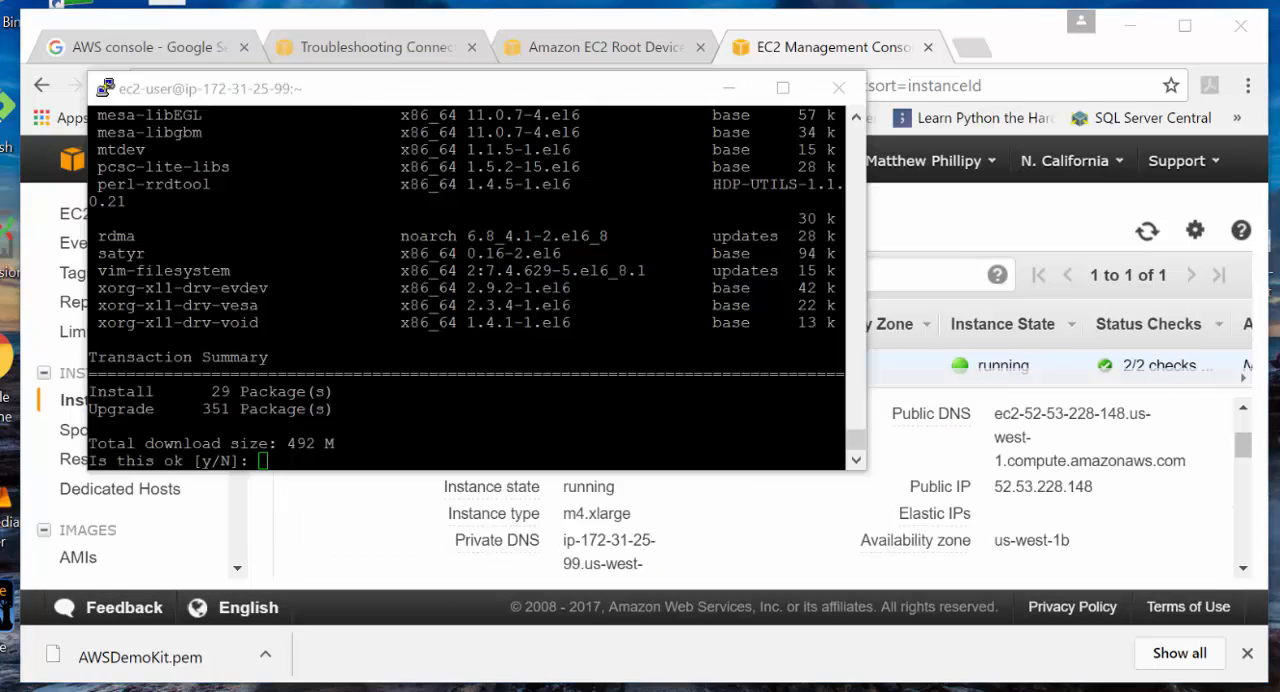
# - Approve the pending yum package installation and upgrade in the SSH terminal by answering y
pyautogui.click(266, 465)
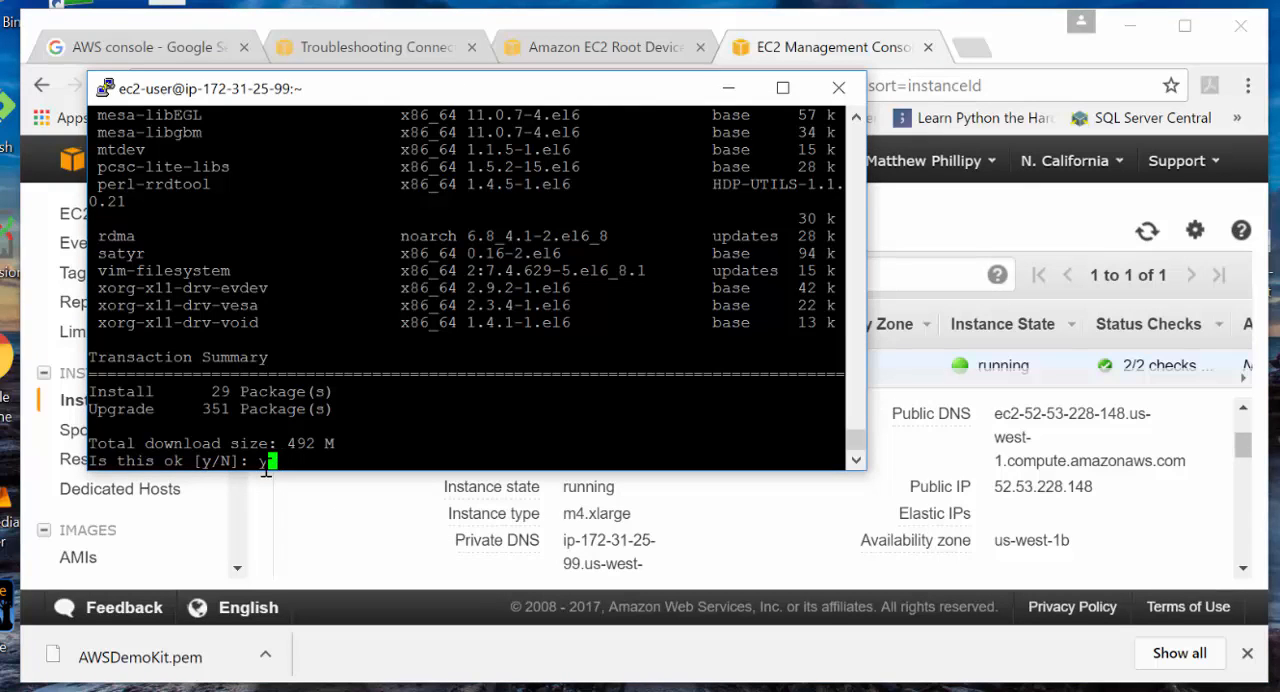
pyautogui.write('y')
pyautogui.press('Return')
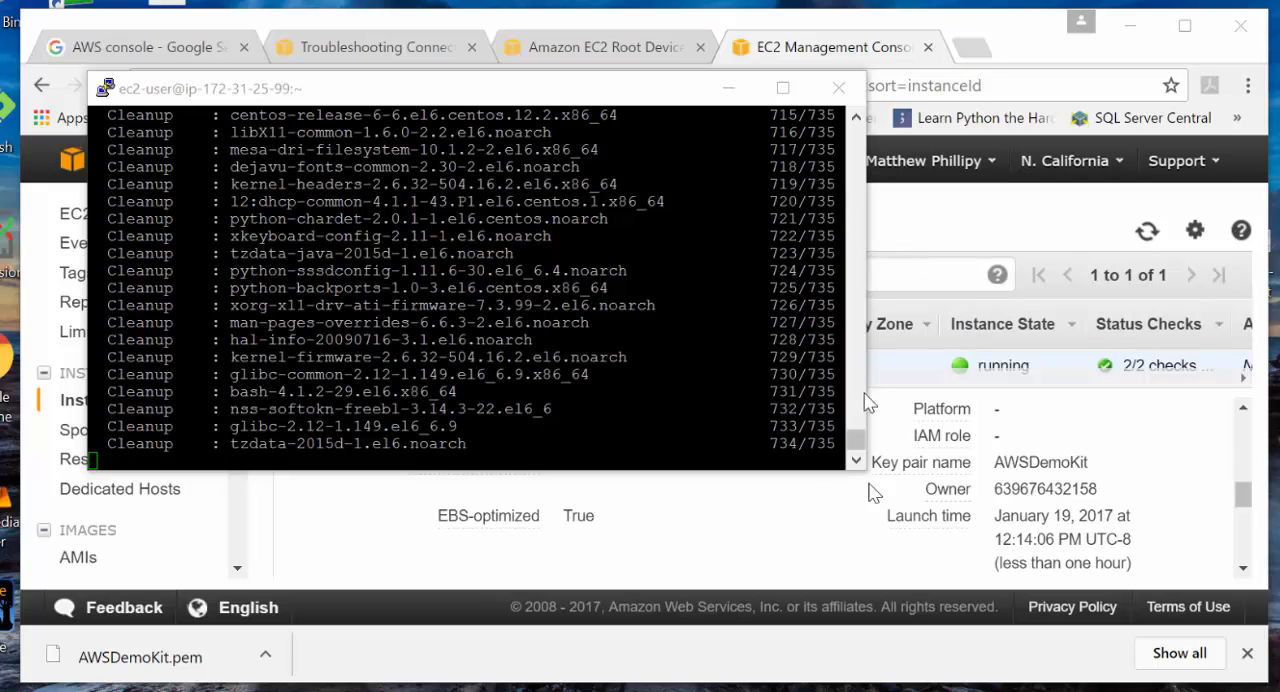
# - Check the instruction slides, then return to the EC2 console and copy the demo-kit instance's public DNS address
pyautogui.click(920, 690)
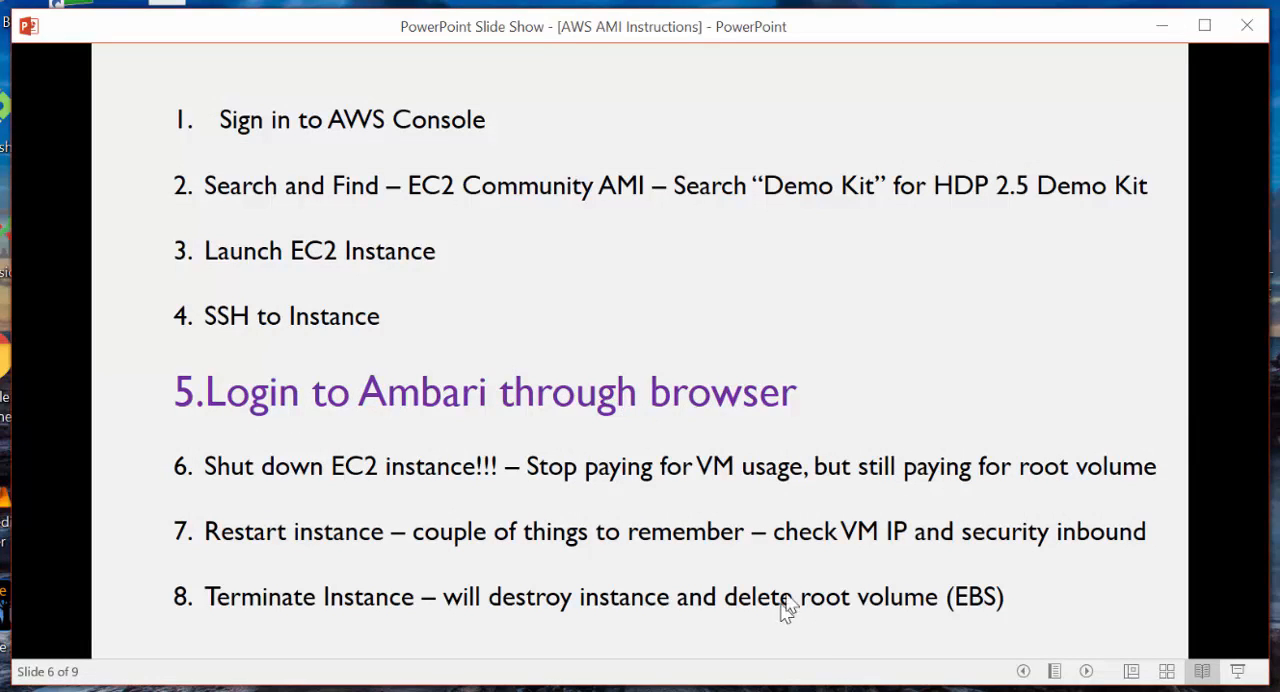
pyautogui.hotkey('alt', 'Tab')
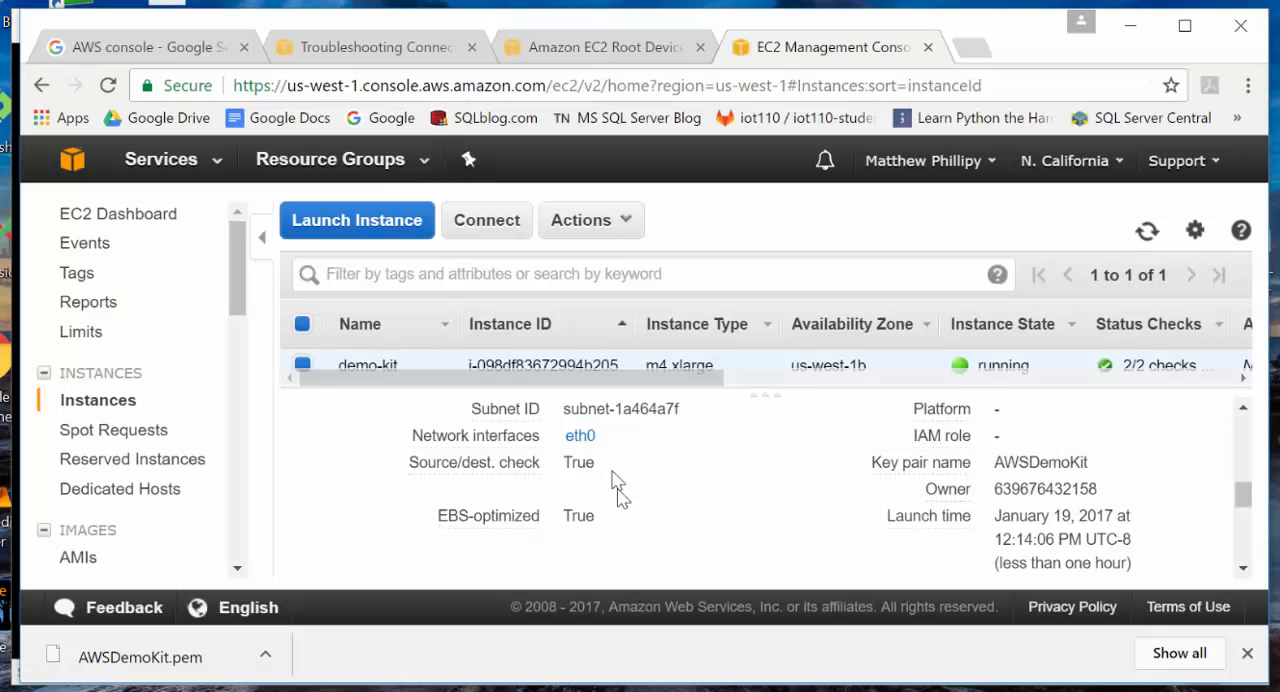
pyautogui.moveTo(1245, 505); pyautogui.dragTo(1240, 450)
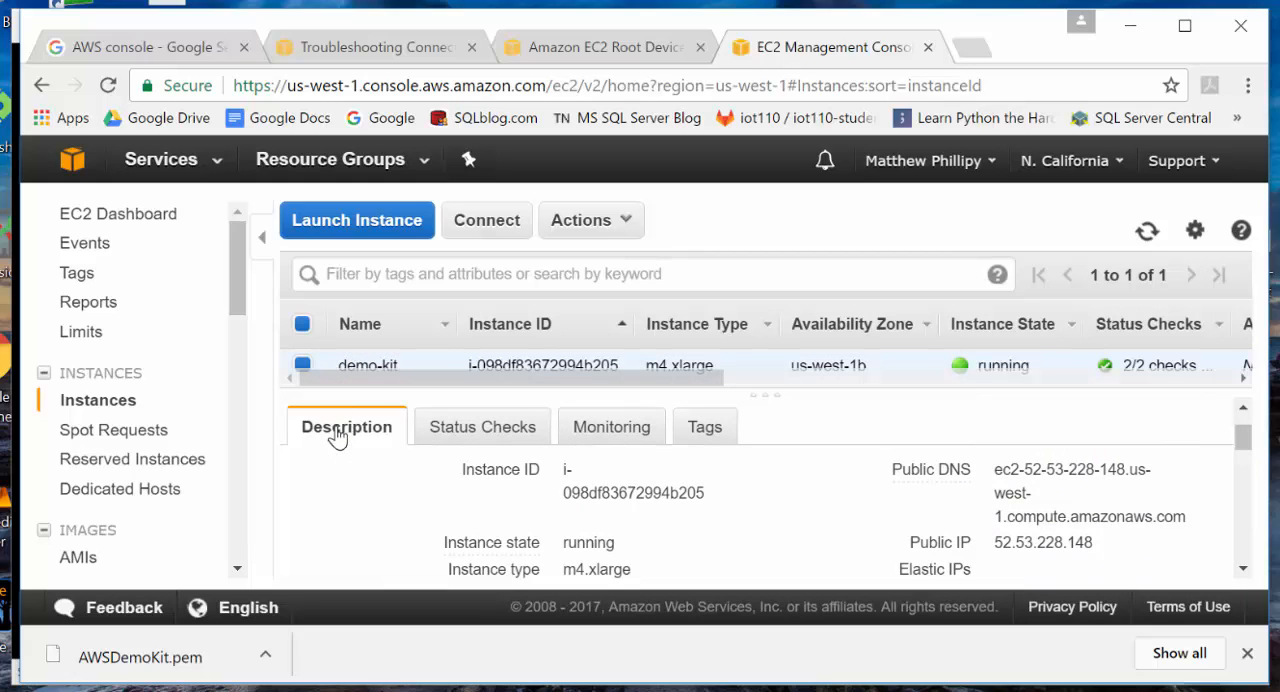
pyautogui.moveTo(1002, 470); pyautogui.dragTo(1186, 524)
pyautogui.hotkey('ctrl', 'c')
pyautogui.rightClick(1018, 490)
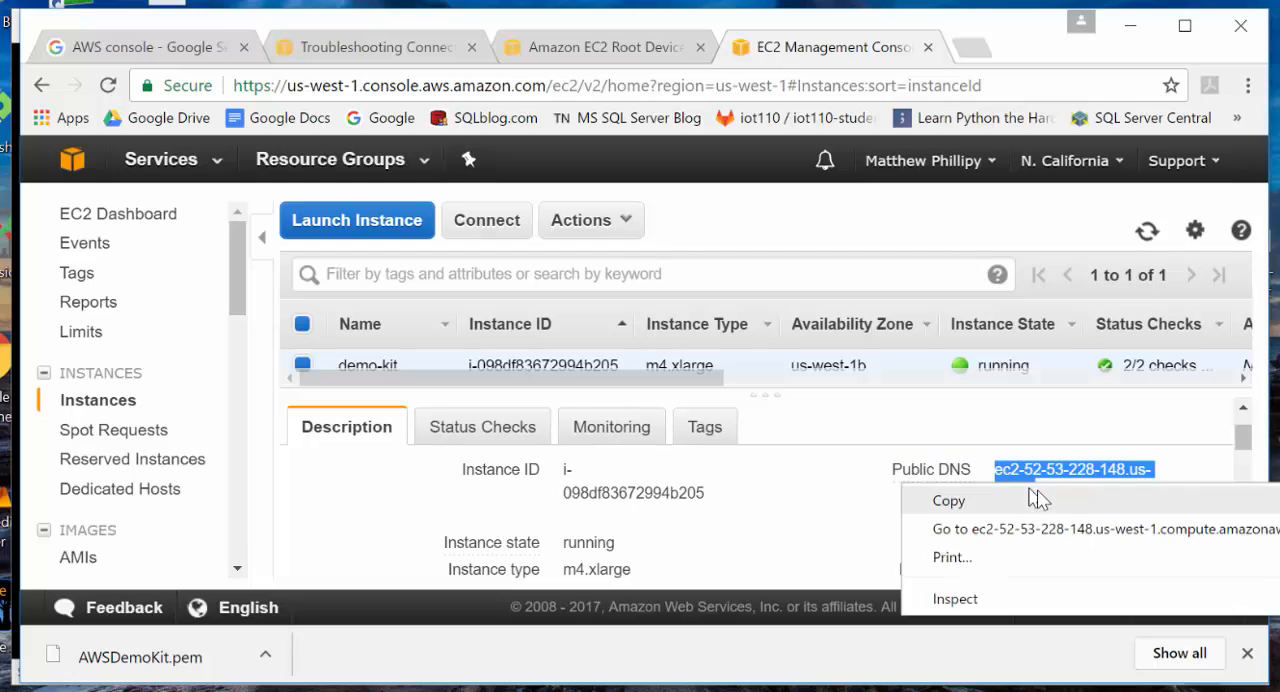
pyautogui.click(1038, 502)
# - Load ec2-52-53-228-148.us-west-1.compute.amazonaws.com:8080 in a new browser tab to reach the Ambari sign-in page
pyautogui.click(972, 47)
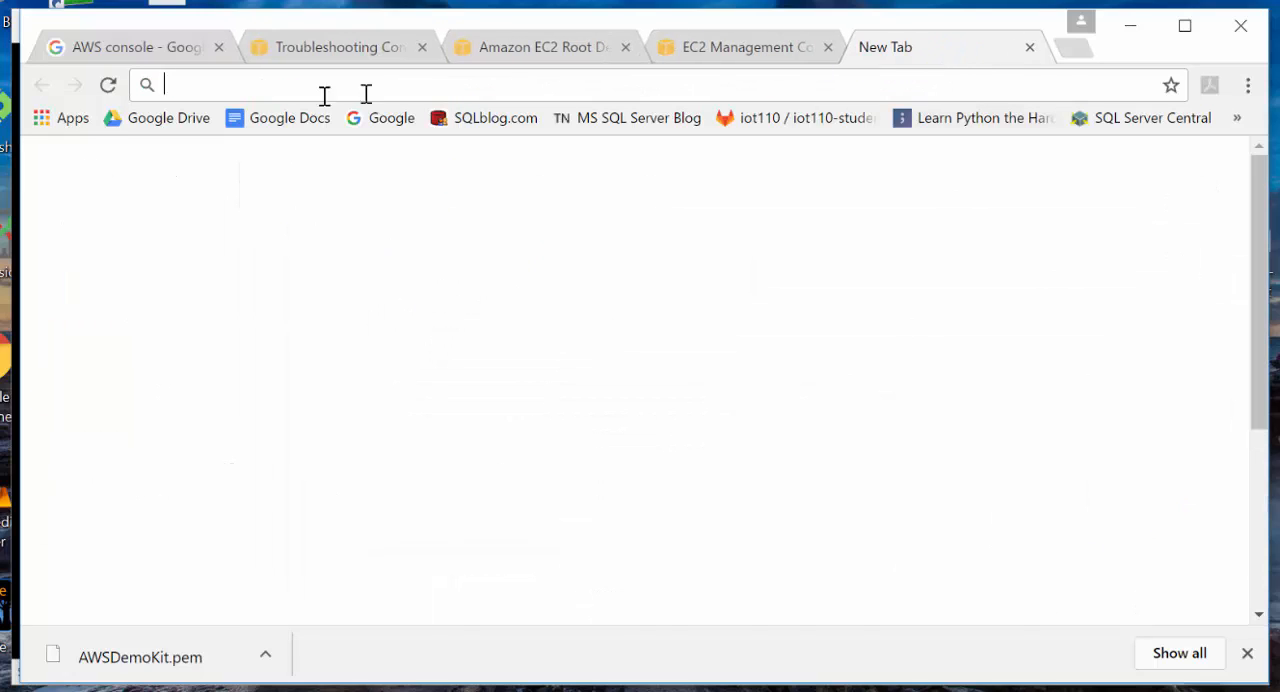
pyautogui.rightClick(213, 89)
pyautogui.click(262, 207)
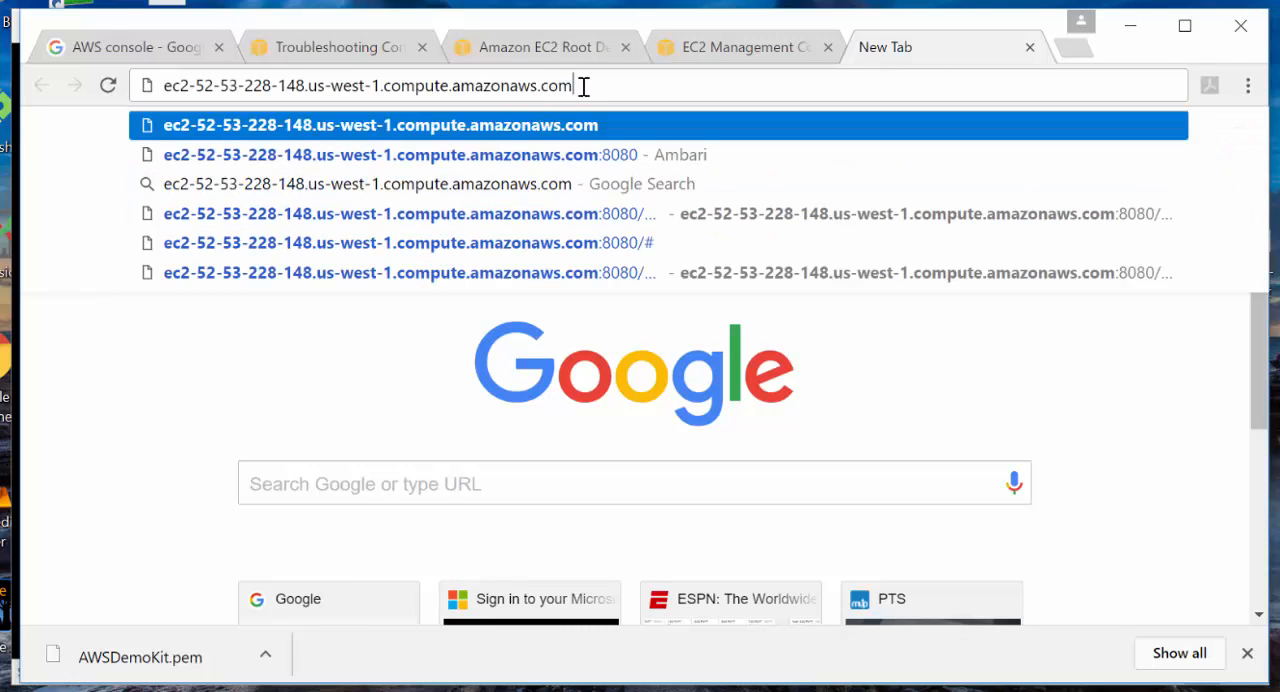
pyautogui.write(':8080')
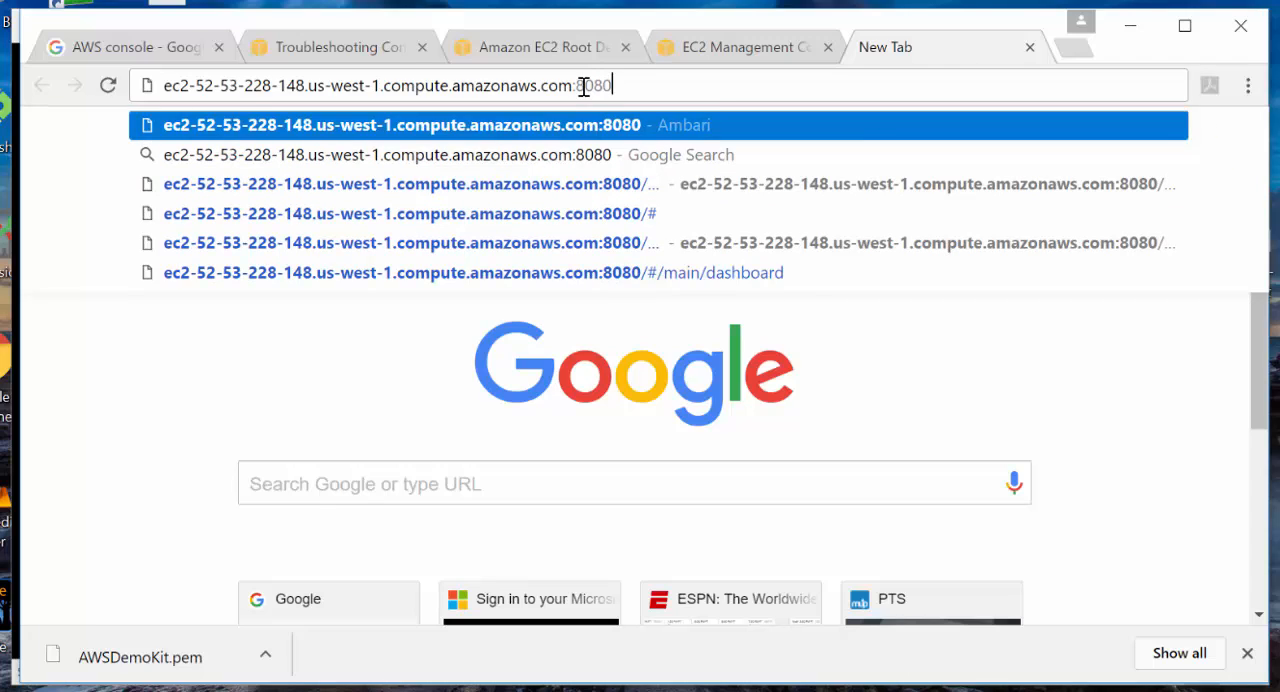
pyautogui.press('Return')
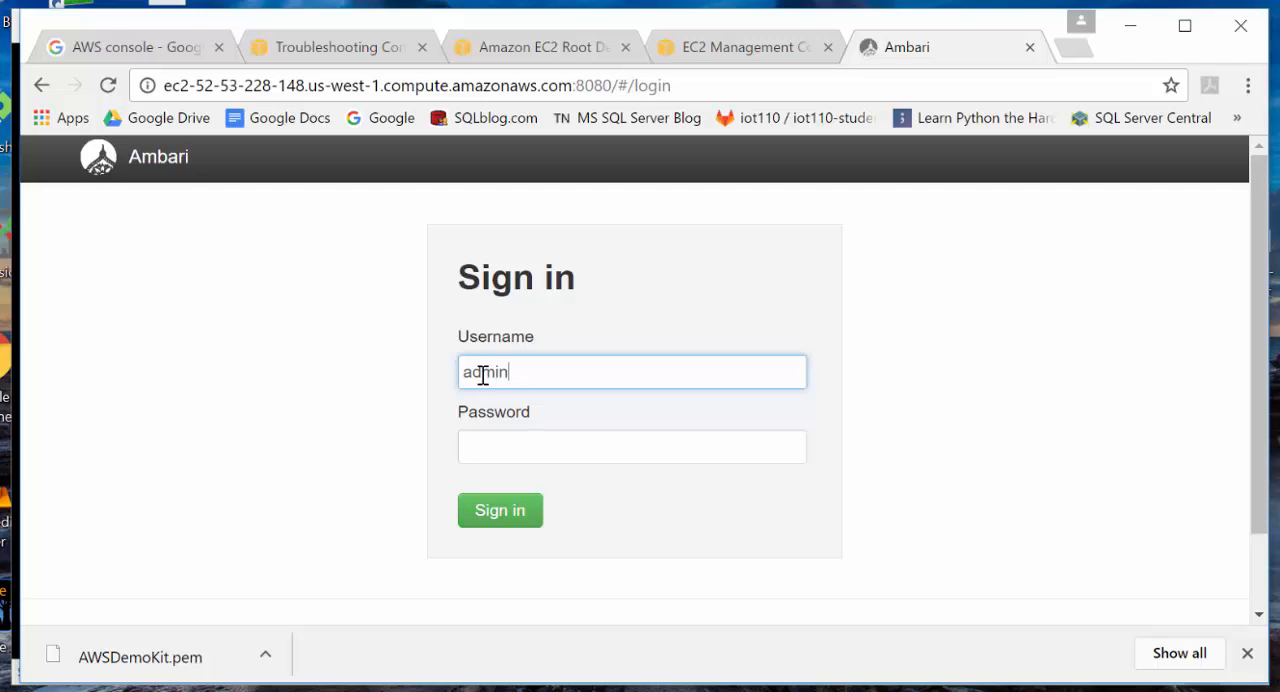
# - Copy the owner account number from the demo-kit instance's description in the EC2 console
pyautogui.click(468, 443)
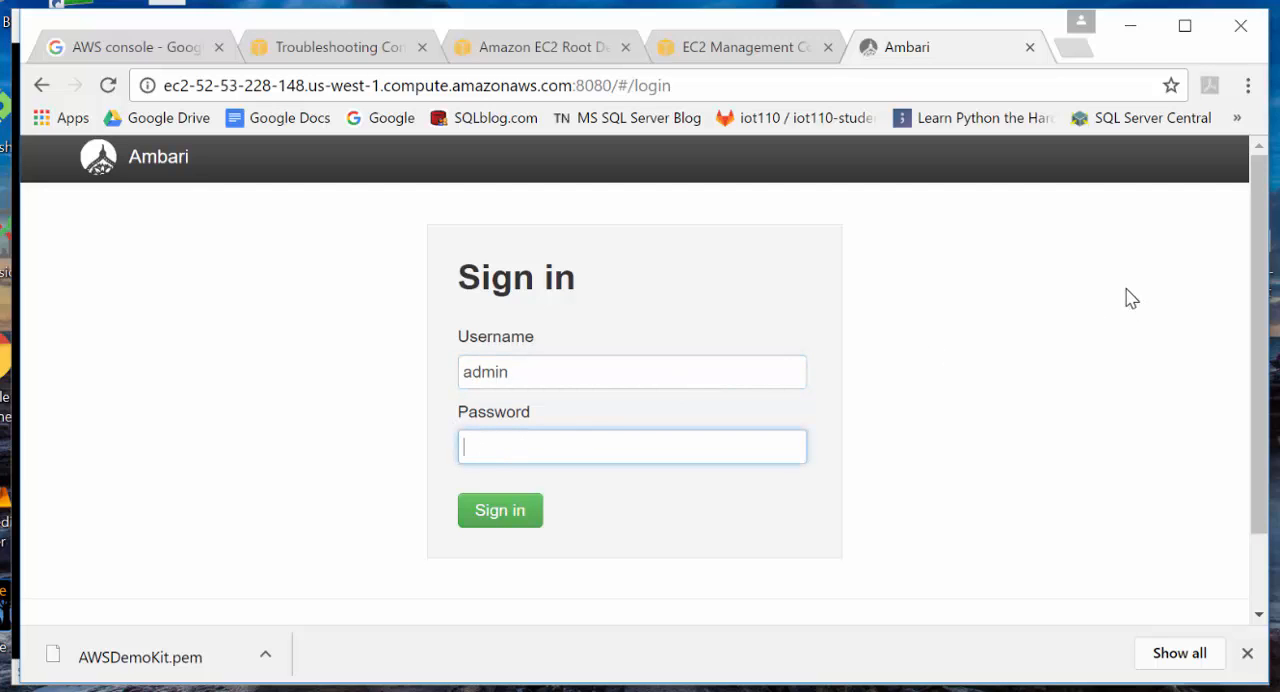
pyautogui.click(742, 57)
pyautogui.click(827, 499)
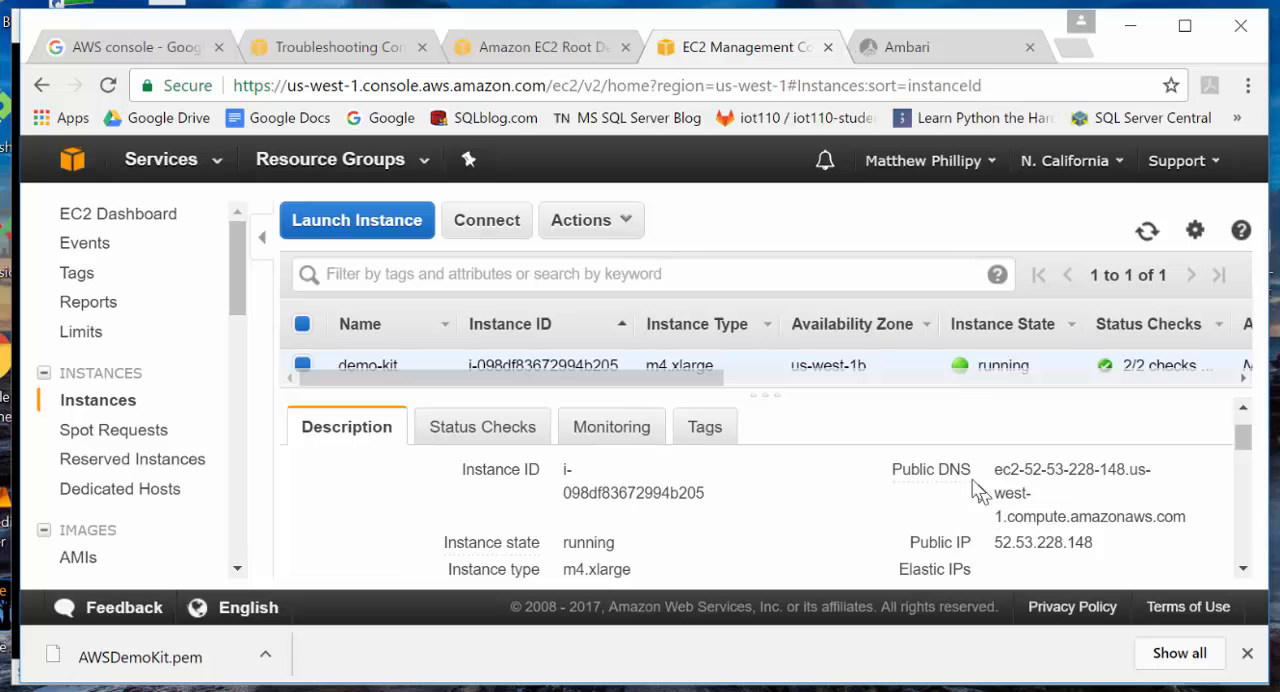
pyautogui.scroll(-5, 1048, 505)
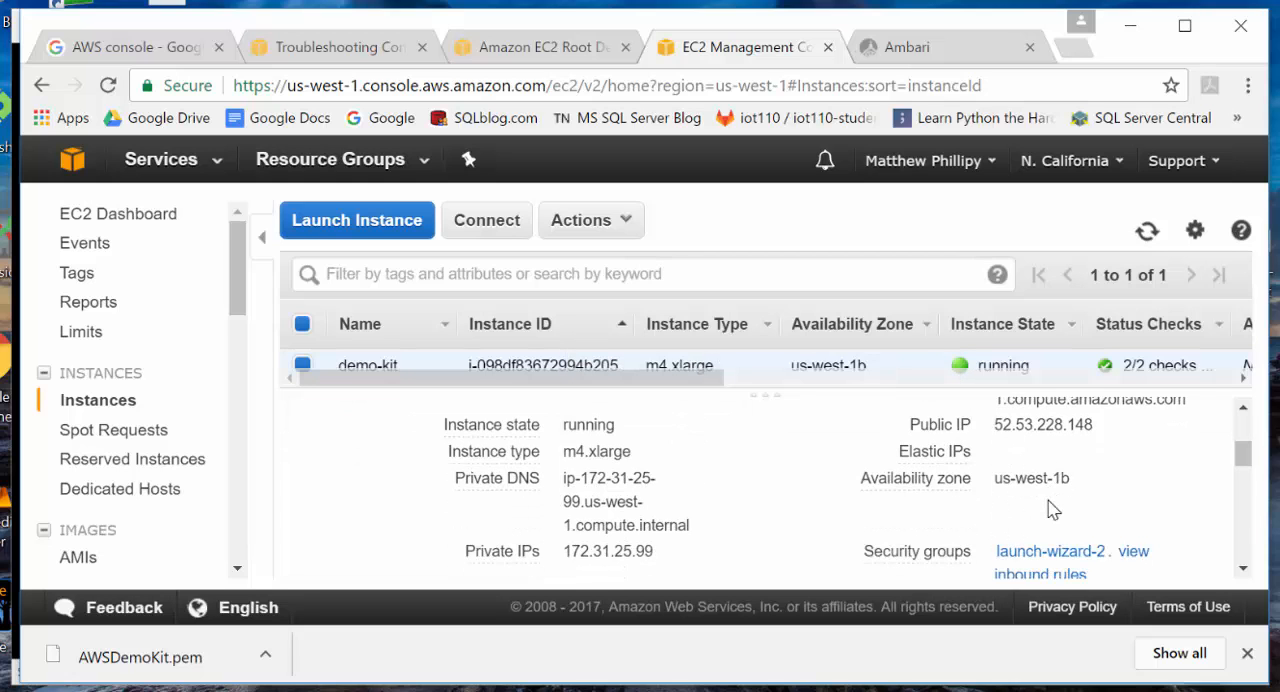
pyautogui.scroll(-5, 1048, 505)
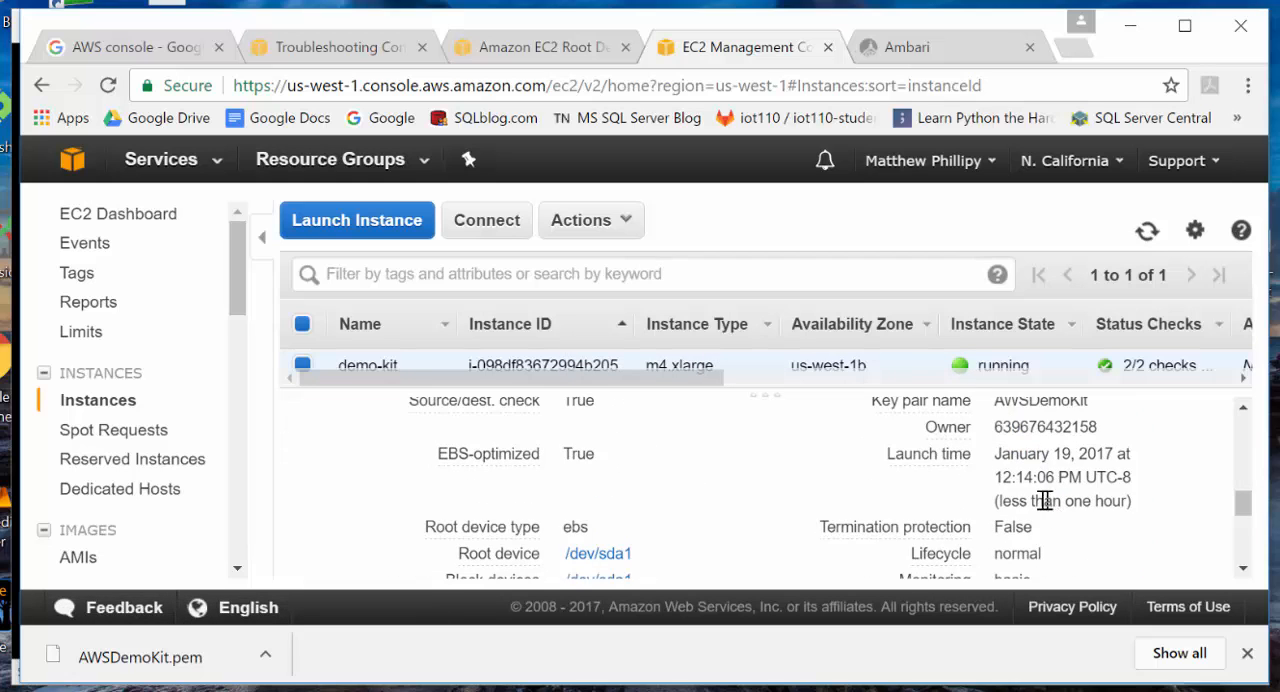
pyautogui.scroll(2, 990, 495)
pyautogui.scroll(2, 980, 493)
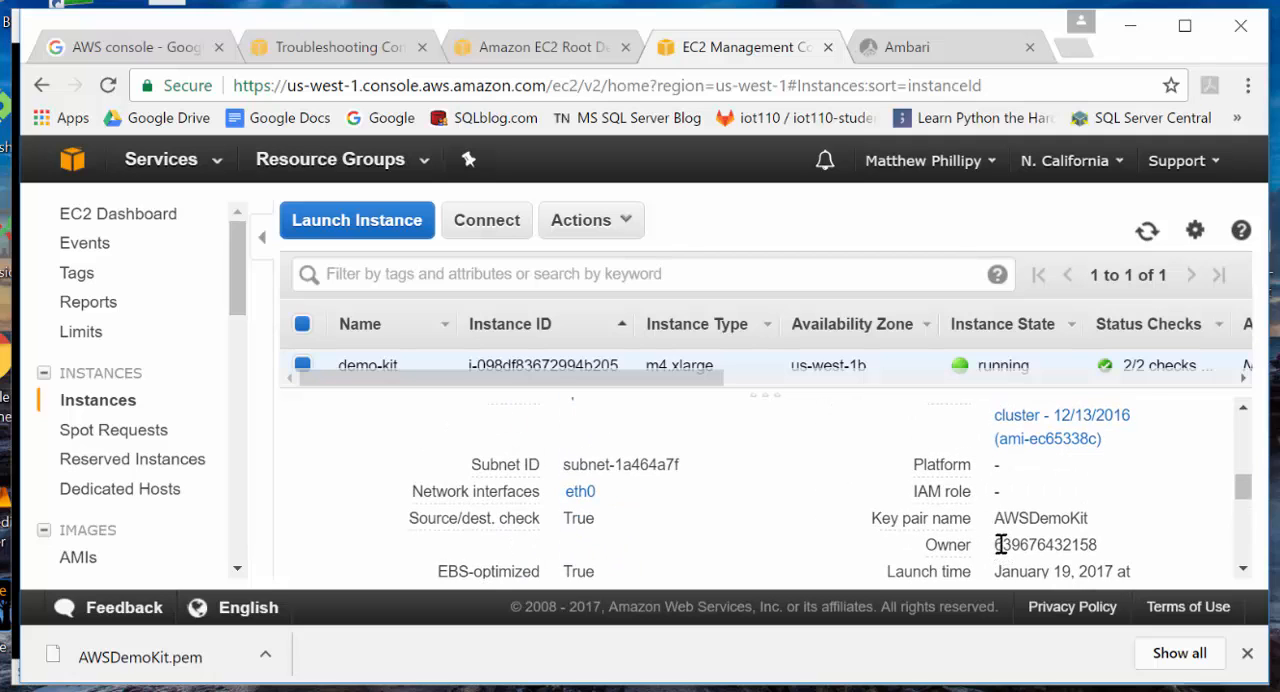
pyautogui.moveTo(1000, 544); pyautogui.dragTo(1104, 544)
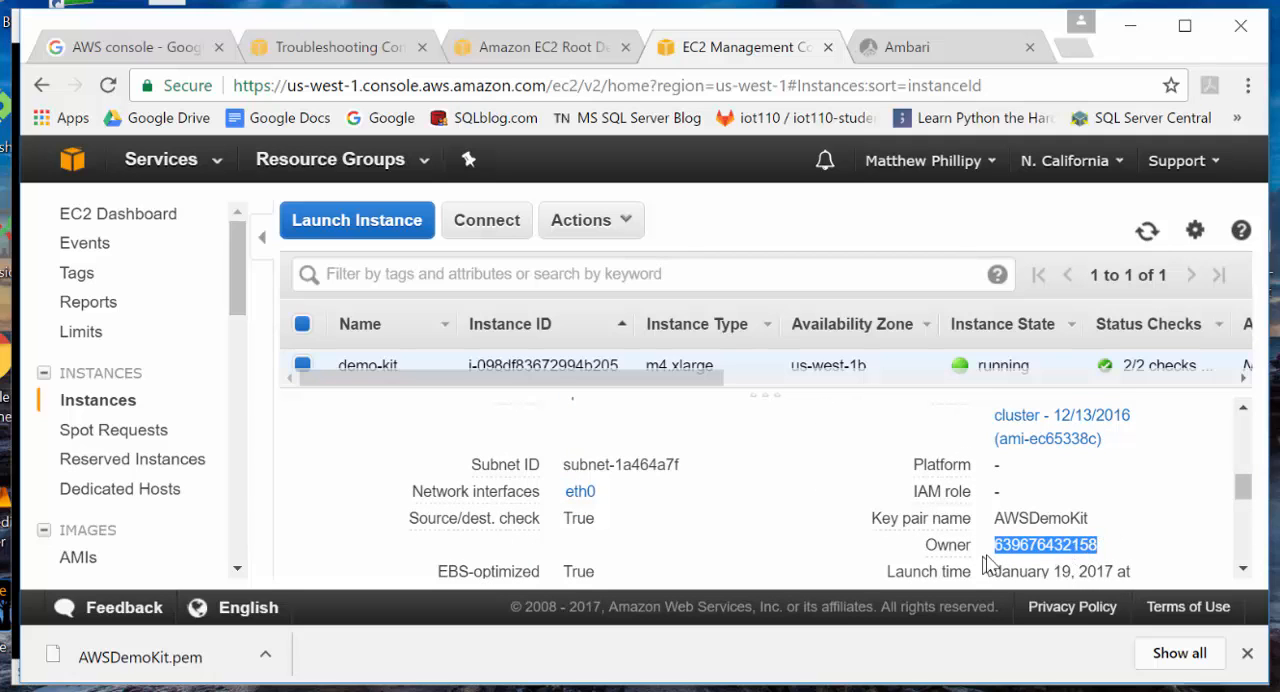
pyautogui.rightClick(1028, 546)
pyautogui.click(1065, 566)
# - Sign in to Ambari as admin, pasting the copied owner account number as the password
pyautogui.click(925, 47)
pyautogui.rightClick(511, 437)
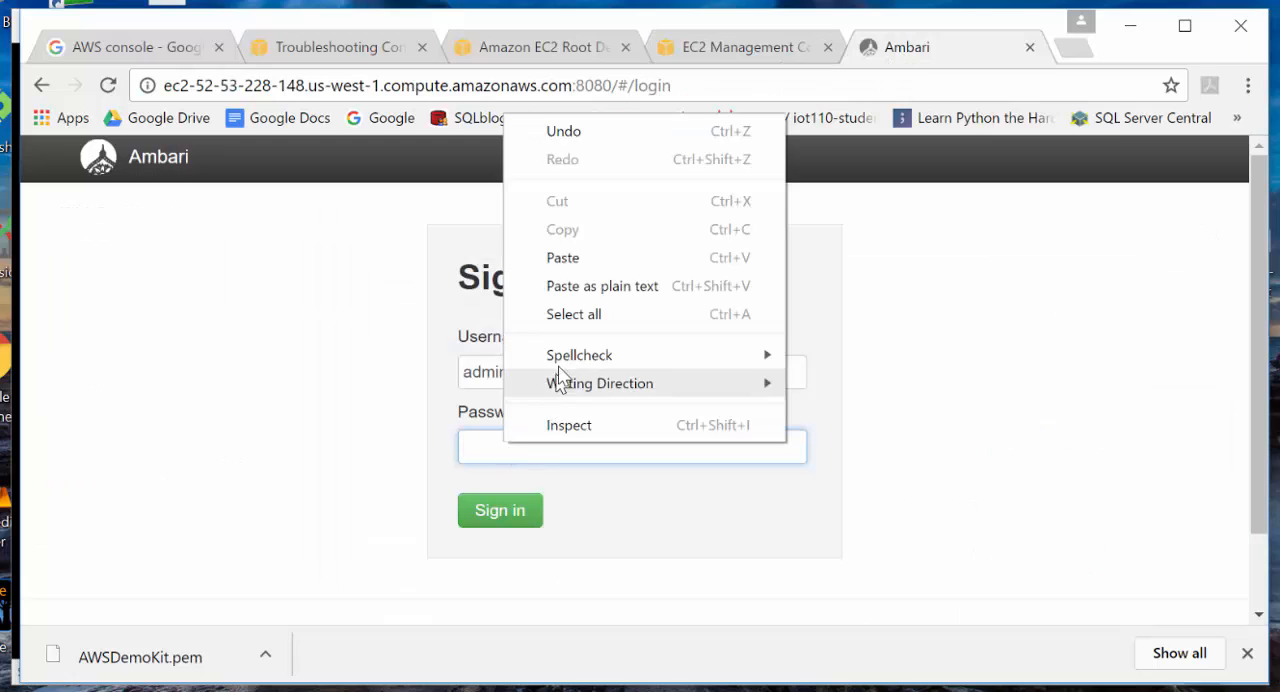
pyautogui.click(565, 258)
pyautogui.click(503, 514)
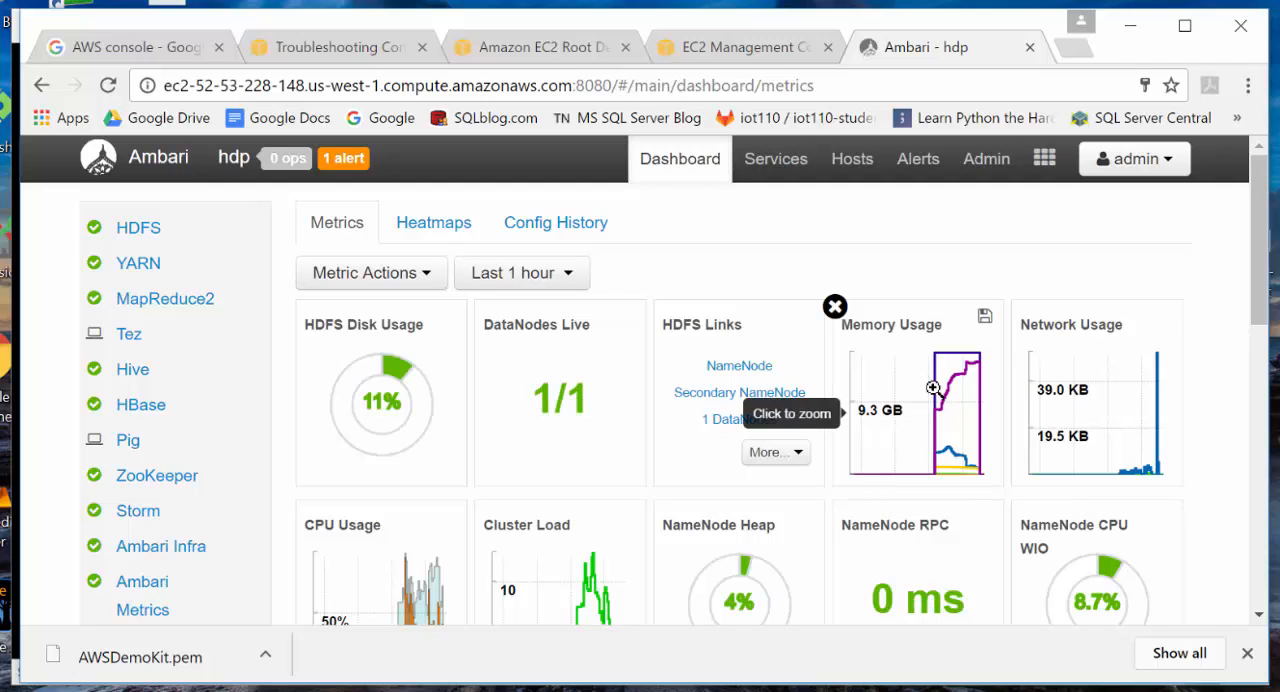
# - Sign out of Ambari and advance the PowerPoint instructions to the slide on shutting down the EC2 instance
pyautogui.click(1176, 165)
pyautogui.click(1134, 294)
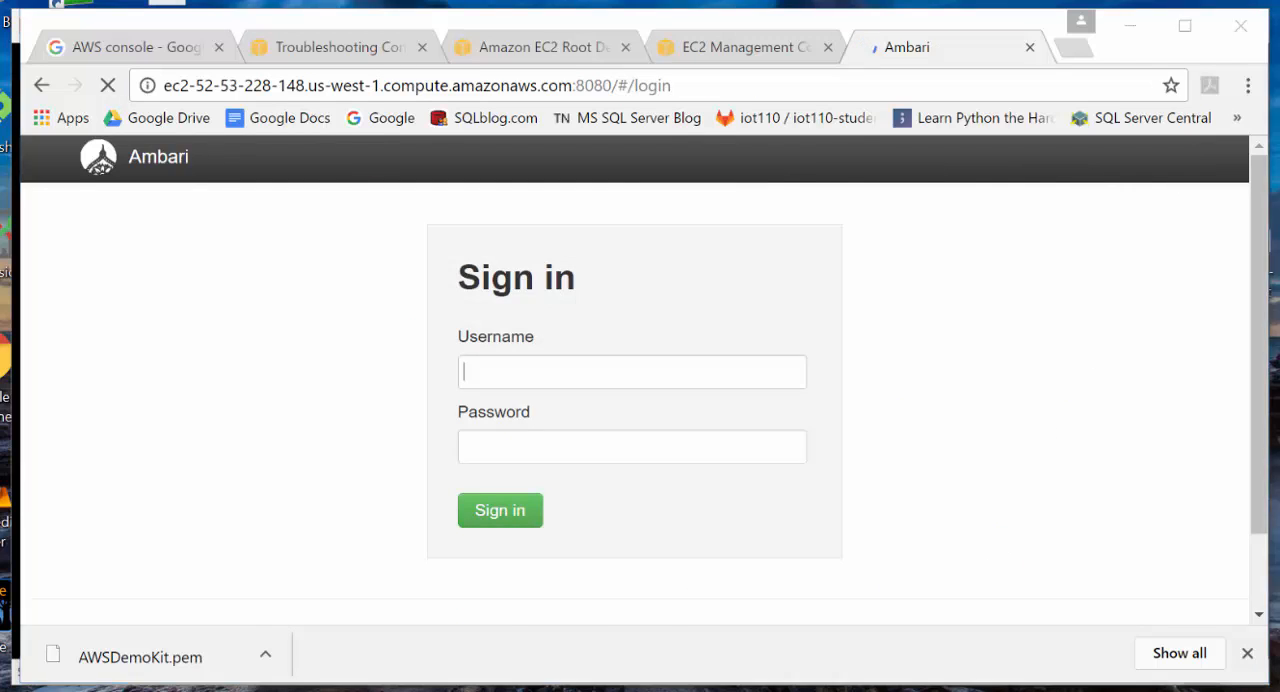
pyautogui.hotkey('alt', 'Tab')
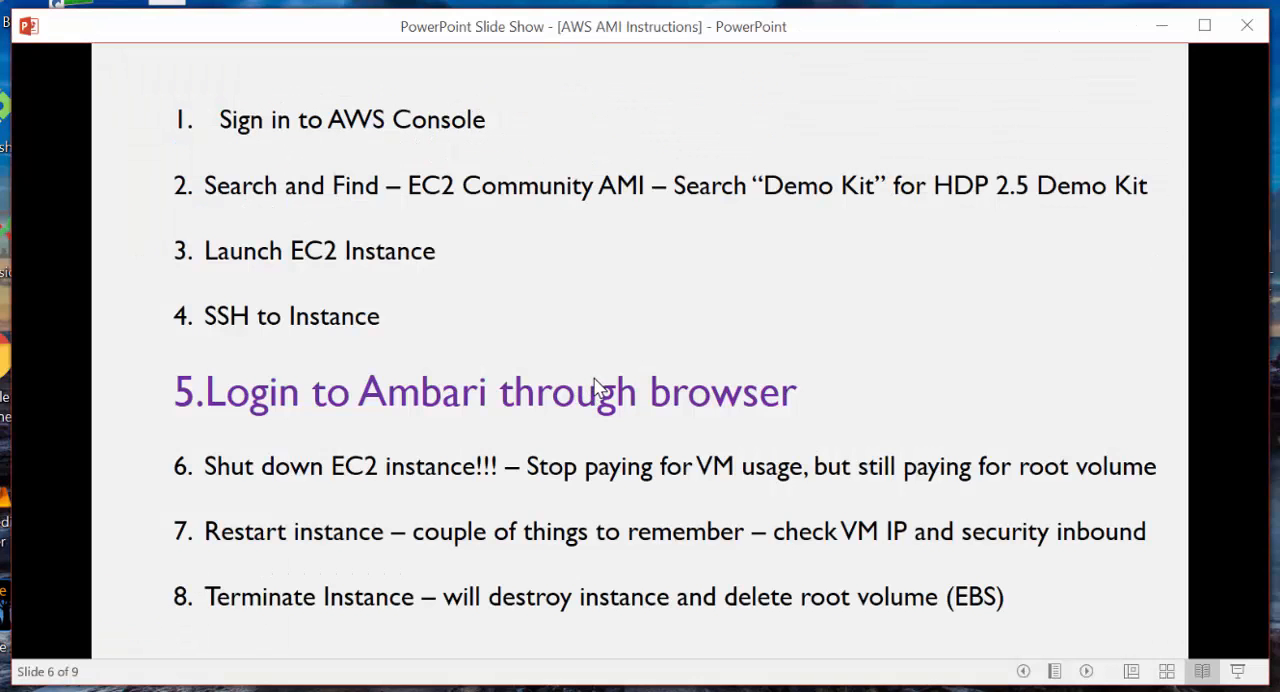
pyautogui.click(594, 378)
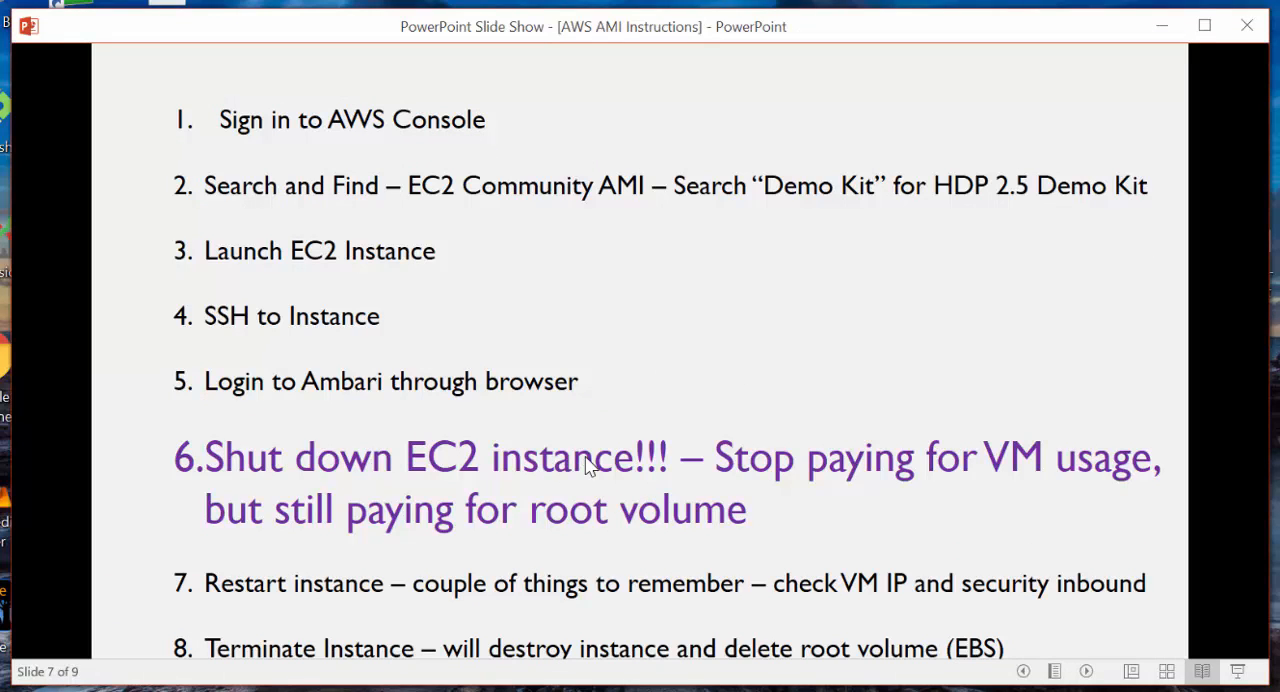
pyautogui.click(566, 689)
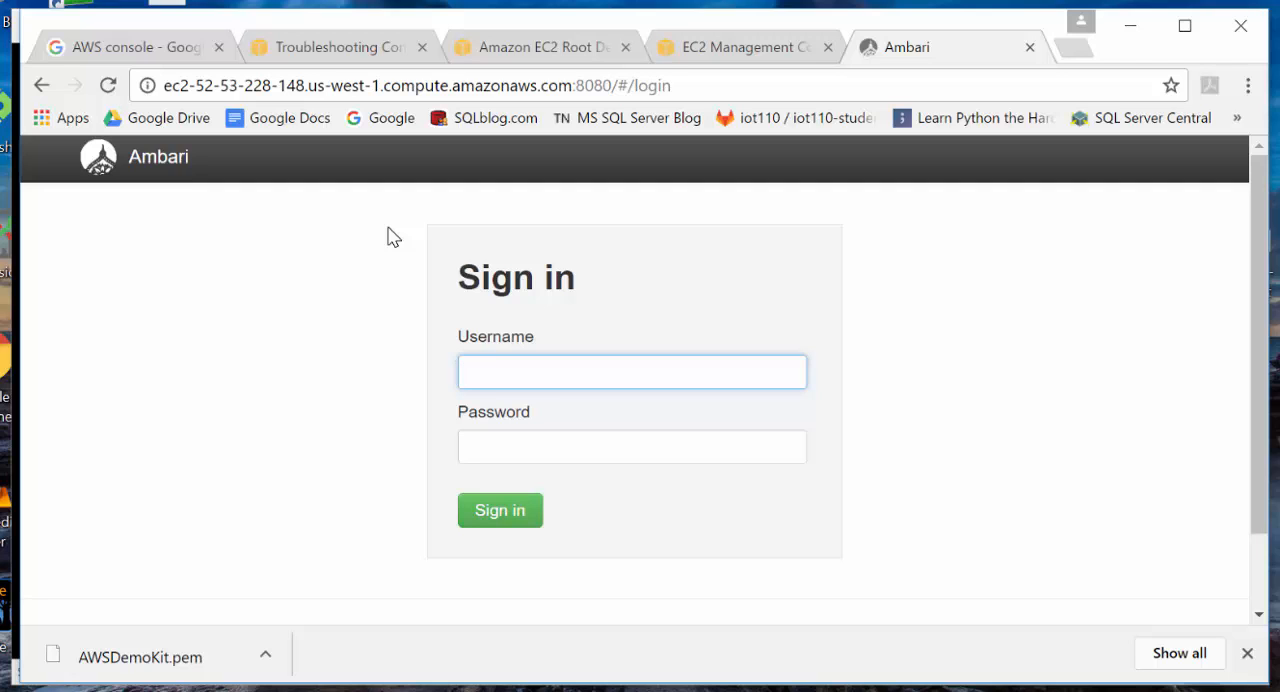
# - Enlarge the instance list in the EC2 console, review the root device details, and stop the demo-kit instance
pyautogui.click(720, 52)
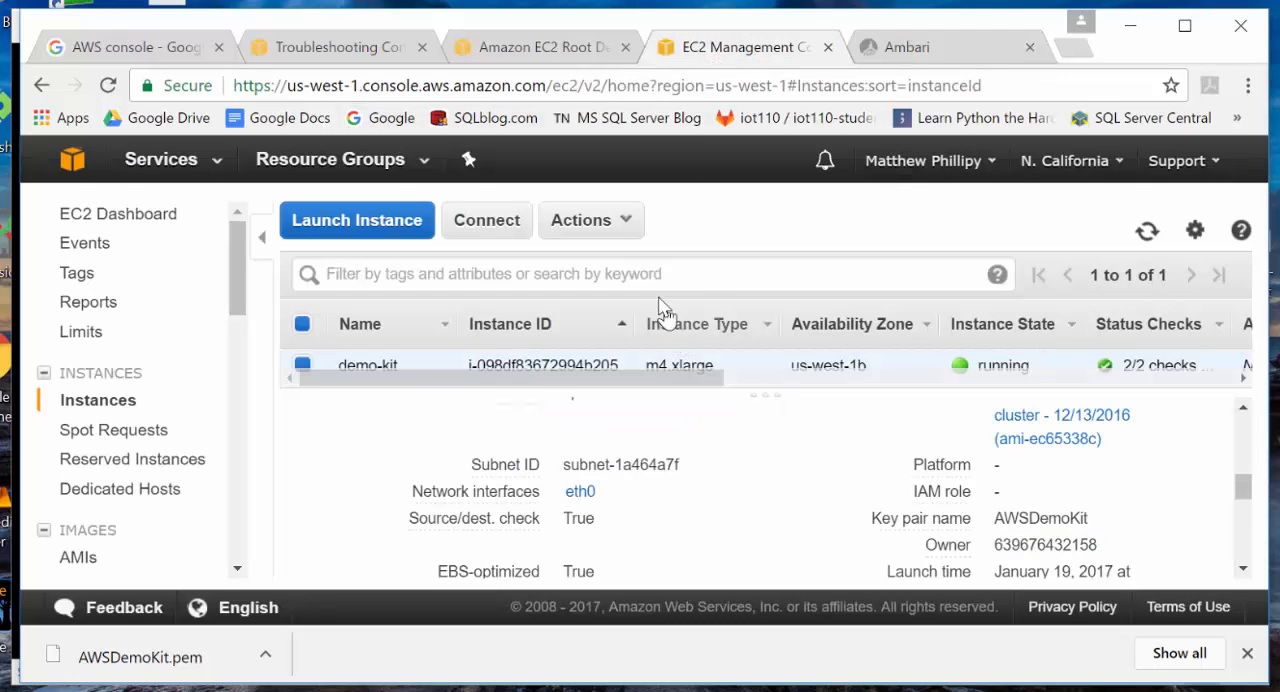
pyautogui.moveTo(772, 396); pyautogui.dragTo(757, 446)
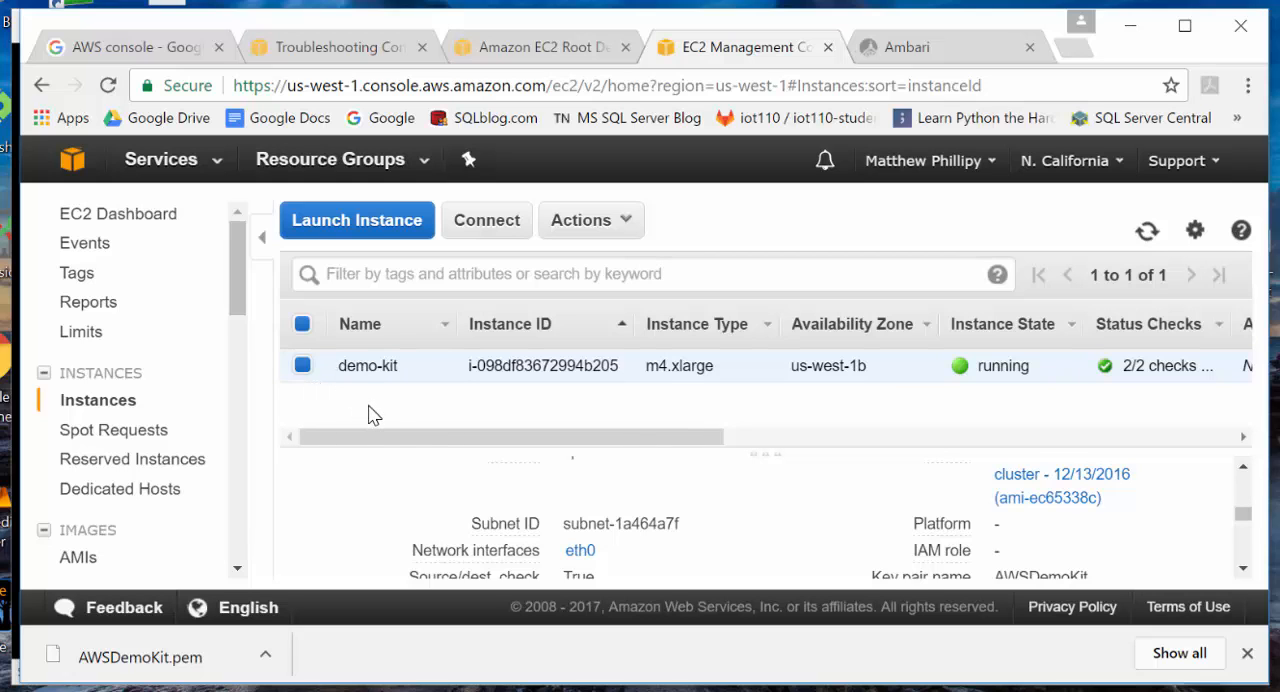
pyautogui.scroll(-3, 634, 543)
pyautogui.scroll(1, 637, 548)
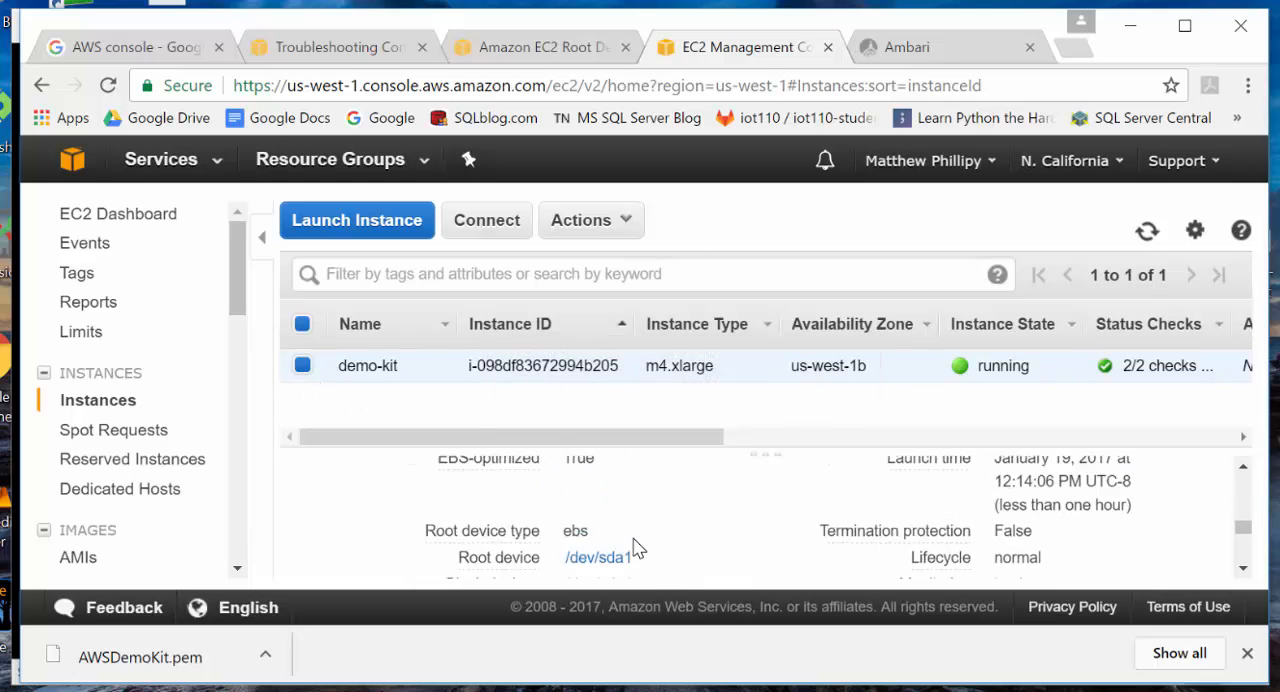
pyautogui.scroll(1, 630, 552)
pyautogui.scroll(-2, 623, 557)
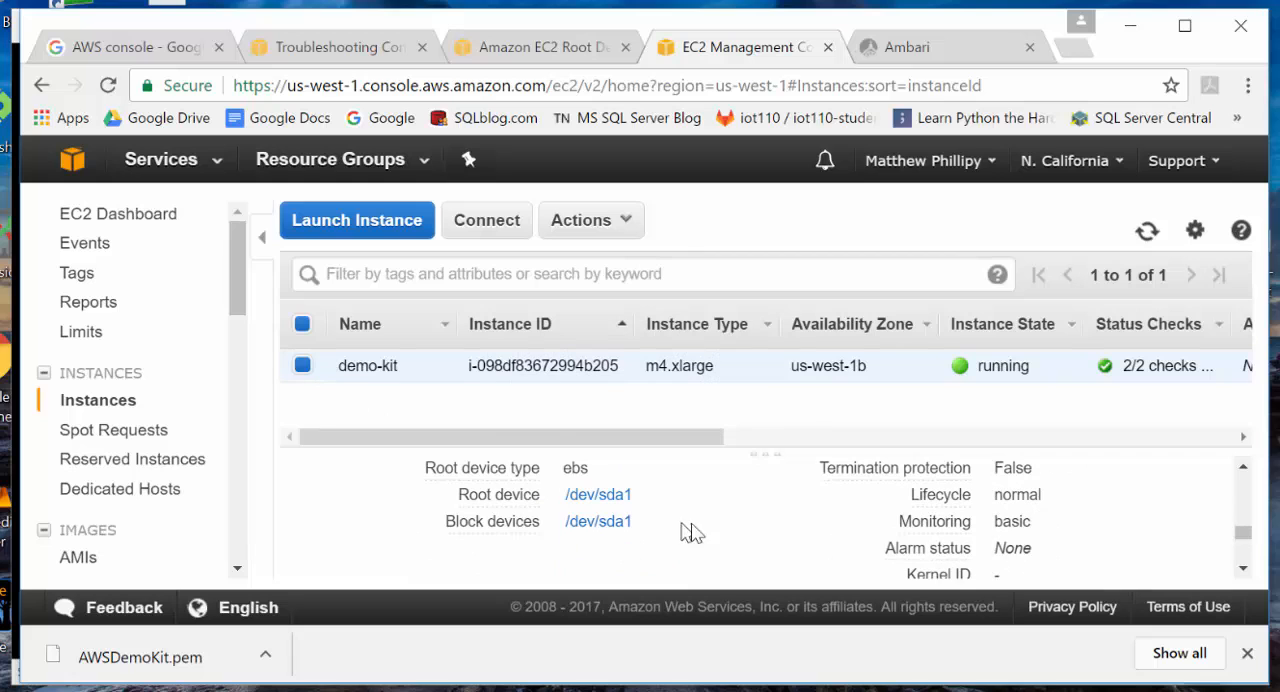
pyautogui.moveTo(516, 480)
pyautogui.click(624, 228)
pyautogui.moveTo(652, 360)
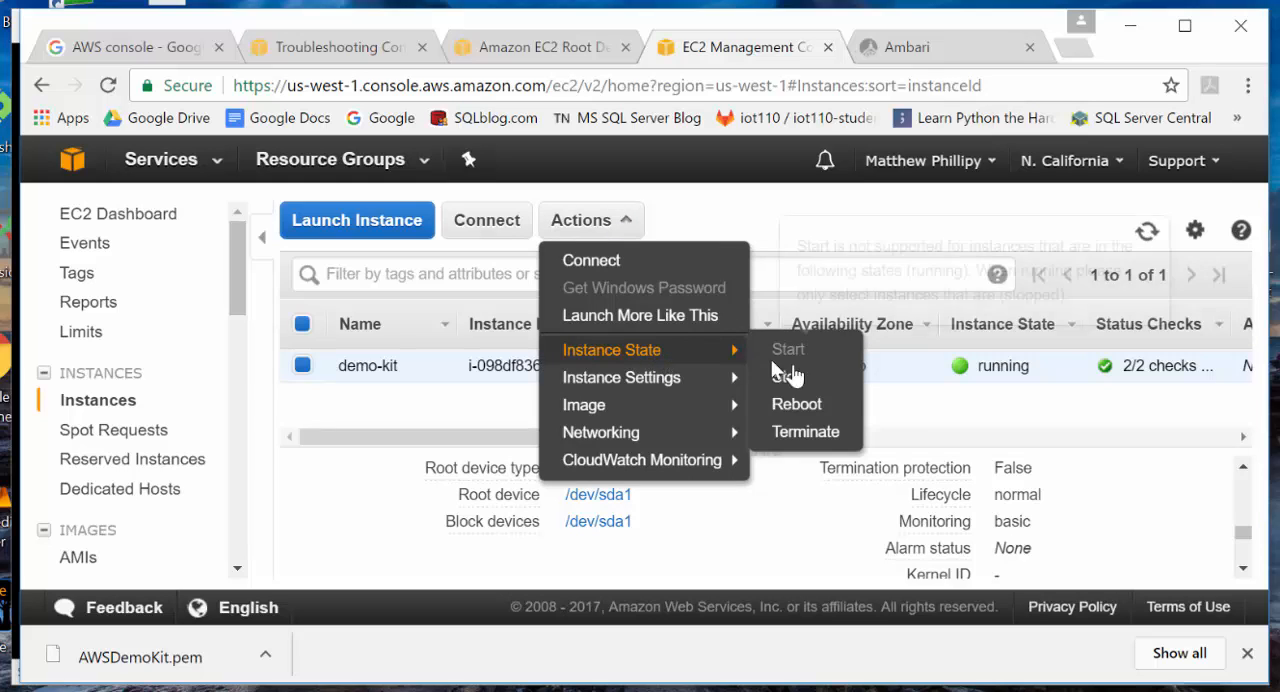
pyautogui.click(786, 373)
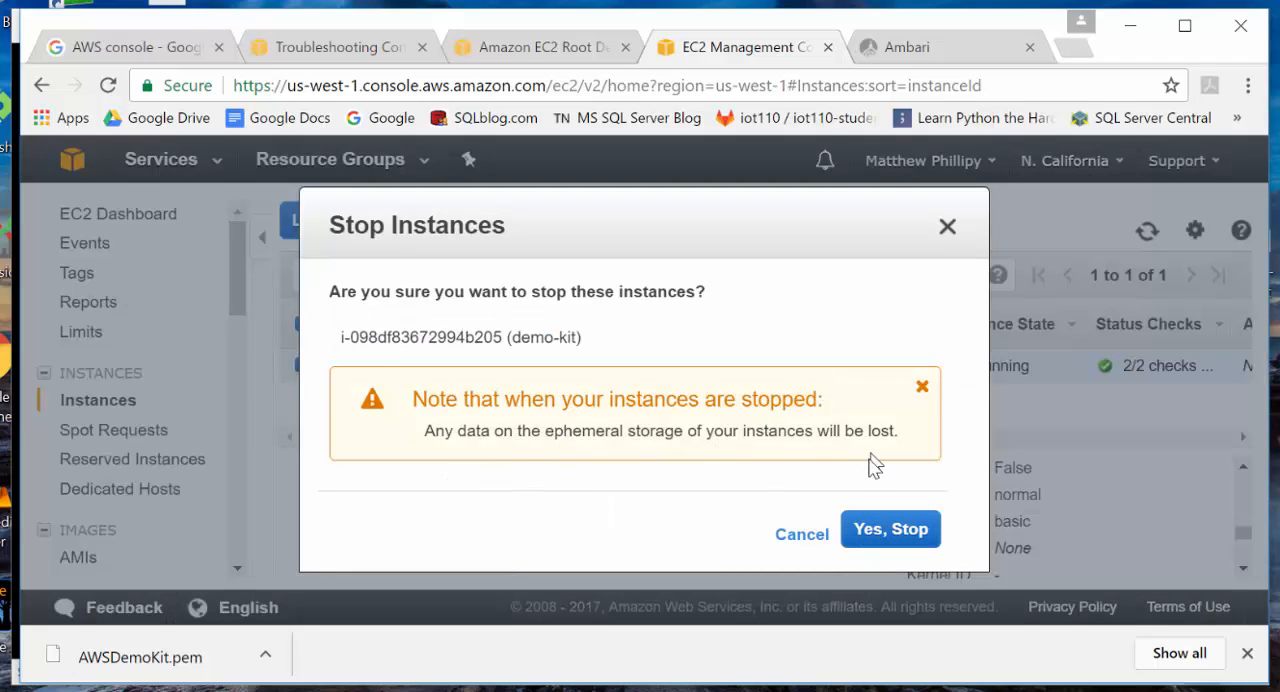
pyautogui.click(887, 527)
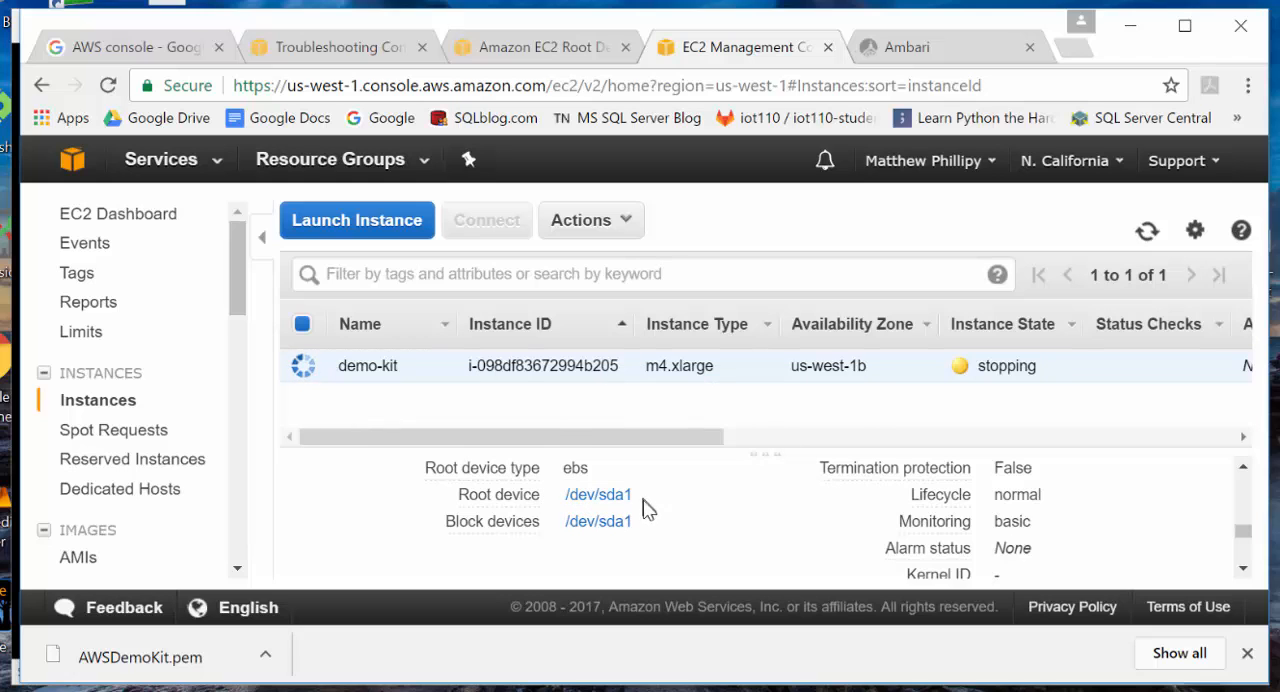
# - Start the stopped demo-kit instance and return from the instruction slides to its details in the EC2 console
pyautogui.moveTo(490, 507)
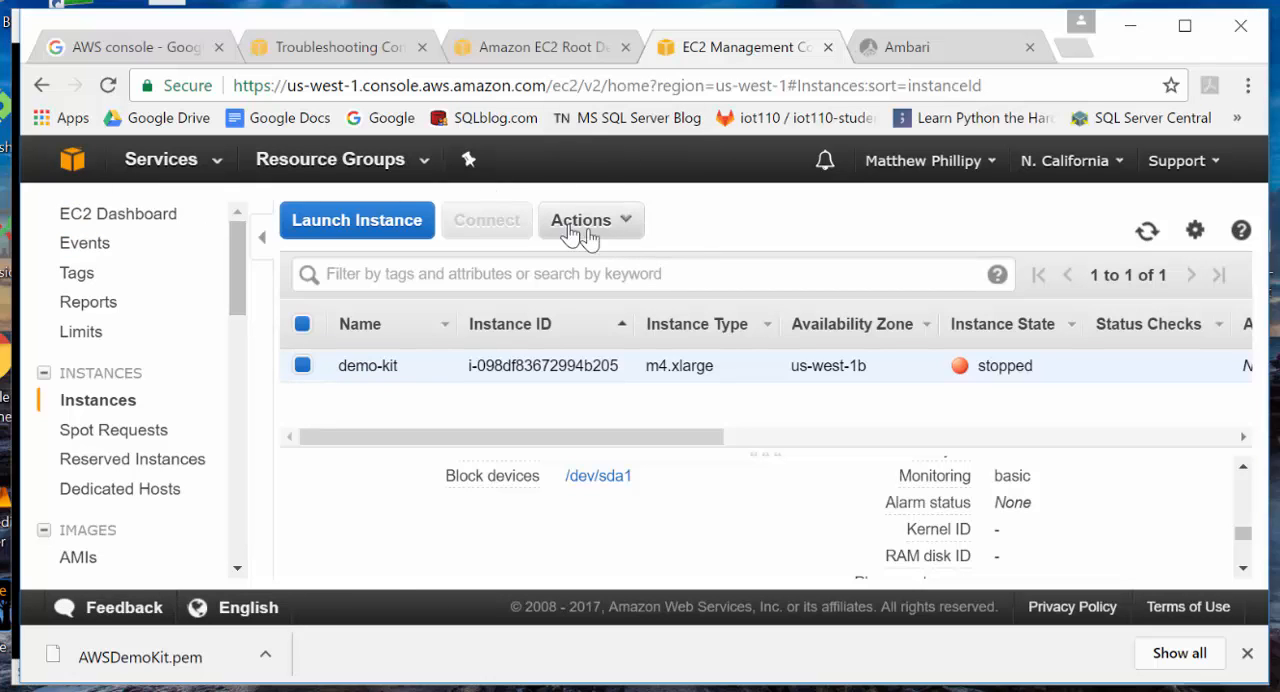
pyautogui.click(626, 223)
pyautogui.moveTo(679, 357)
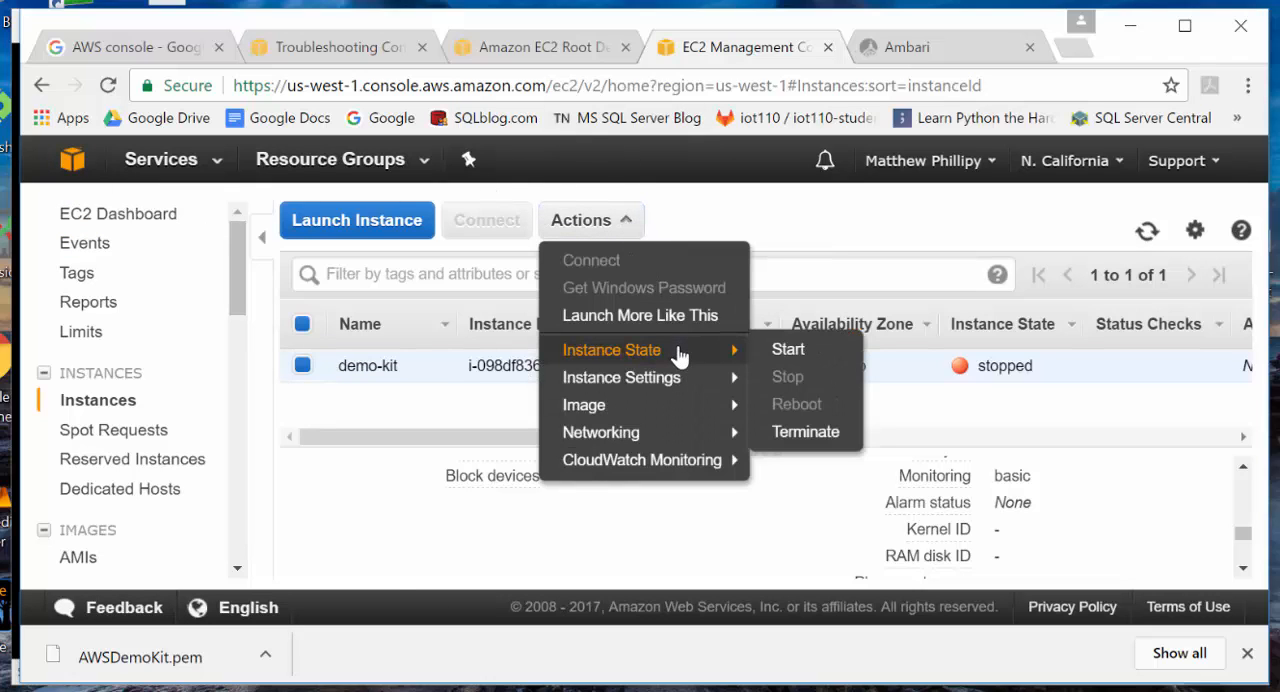
pyautogui.click(775, 352)
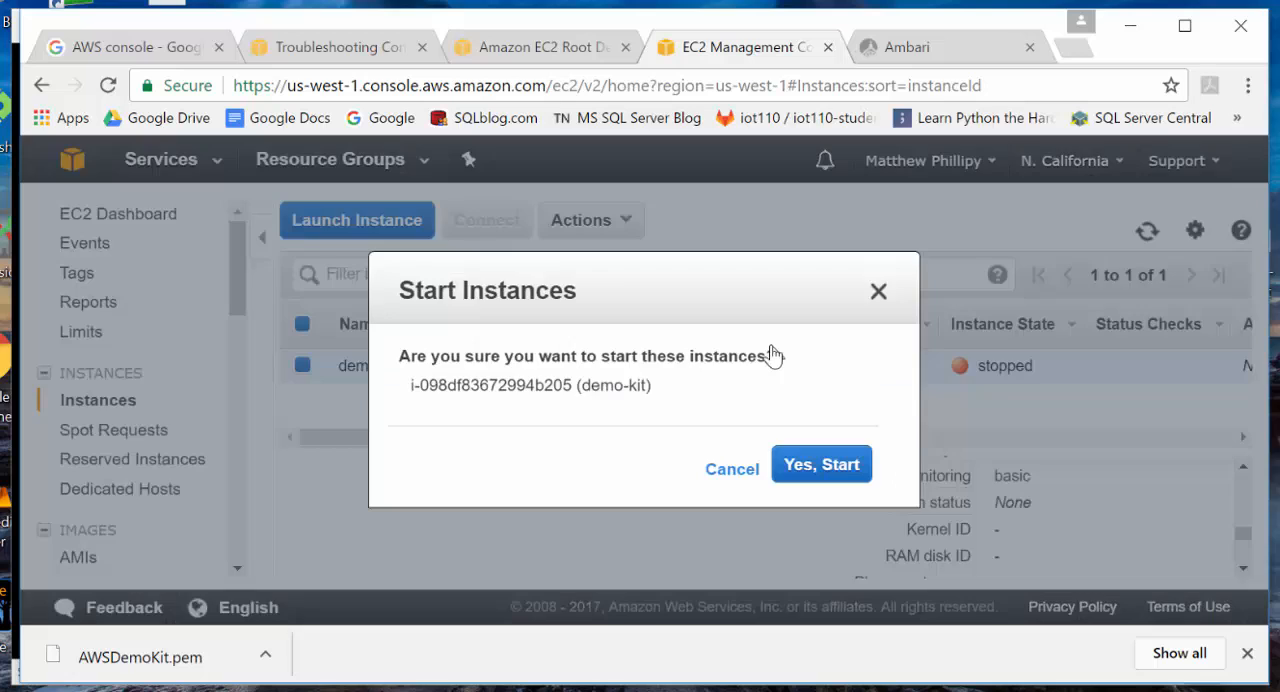
pyautogui.click(813, 466)
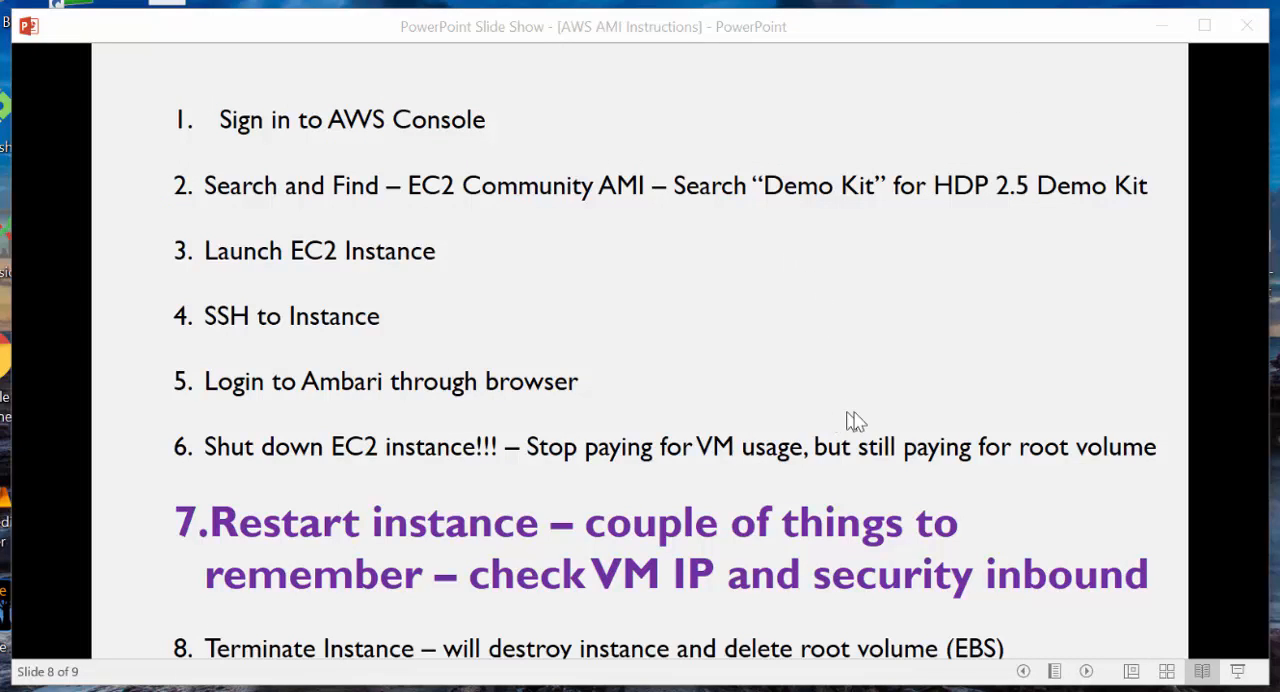
pyautogui.hotkey('alt', 'Tab')
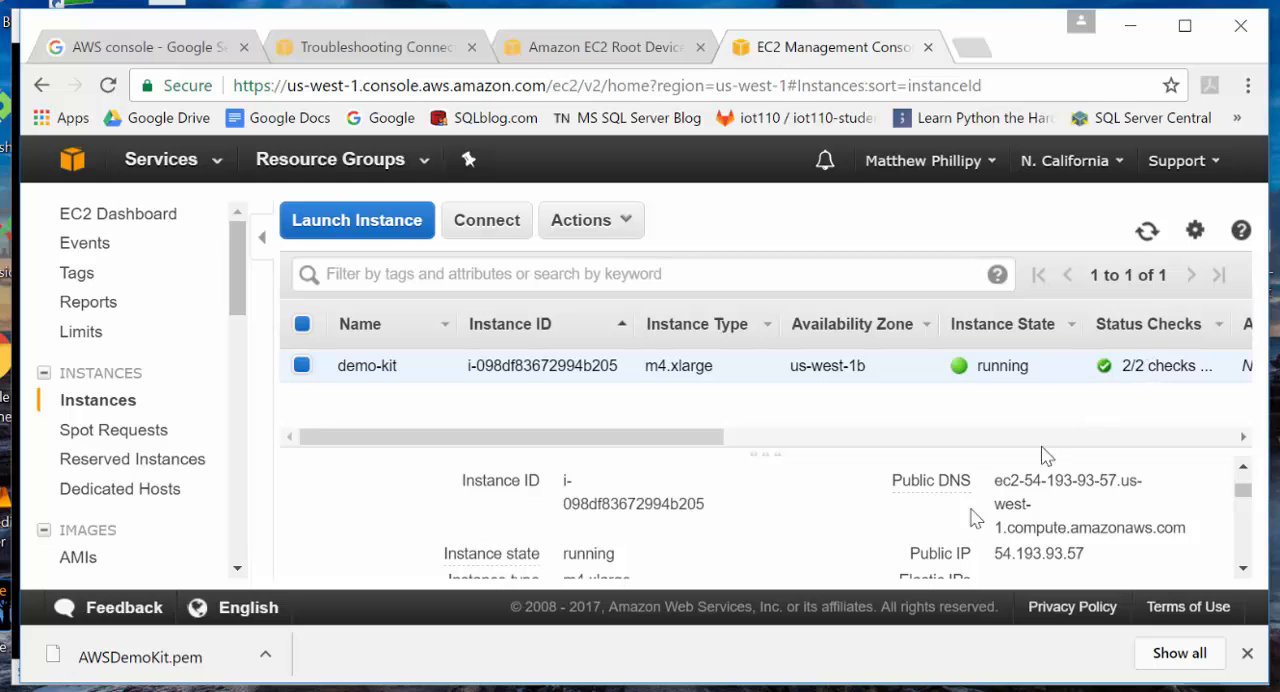
# - Check the restart reminder in the PowerPoint instructions, then copy the demo-kit instance's public IP from its details in the EC2 console
pyautogui.hotkey('alt', 'Tab')
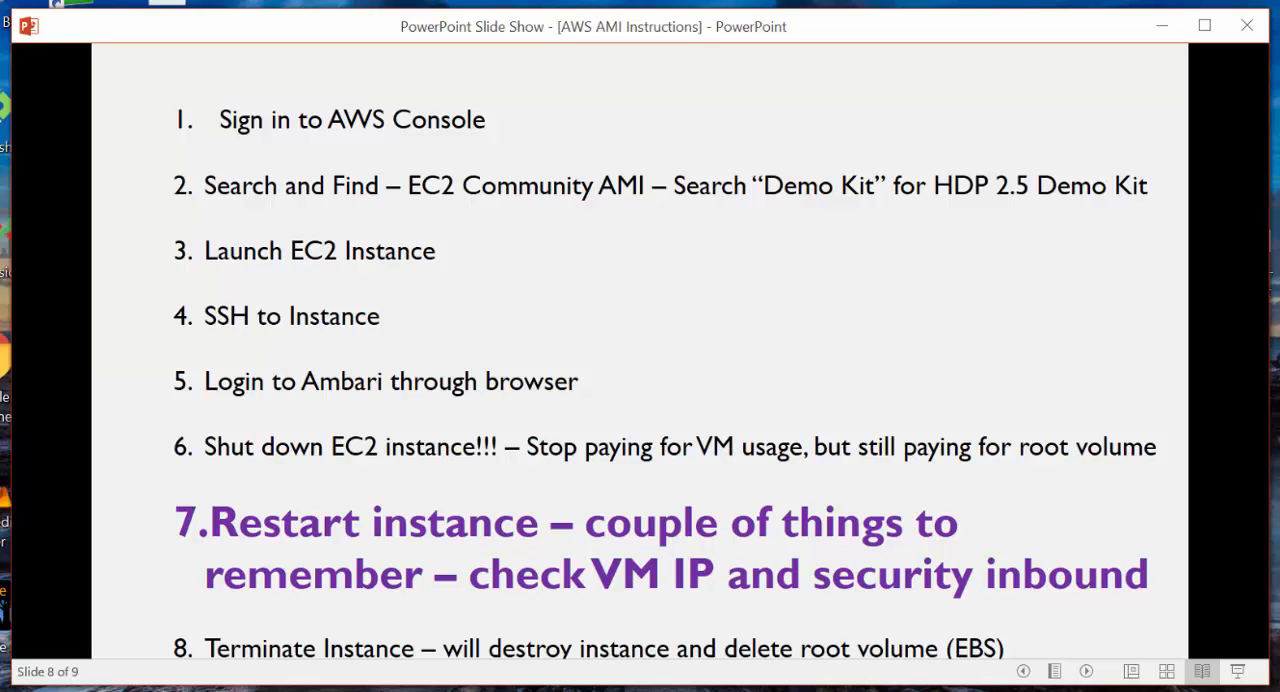
pyautogui.moveTo(550, 690)
pyautogui.click(578, 628)
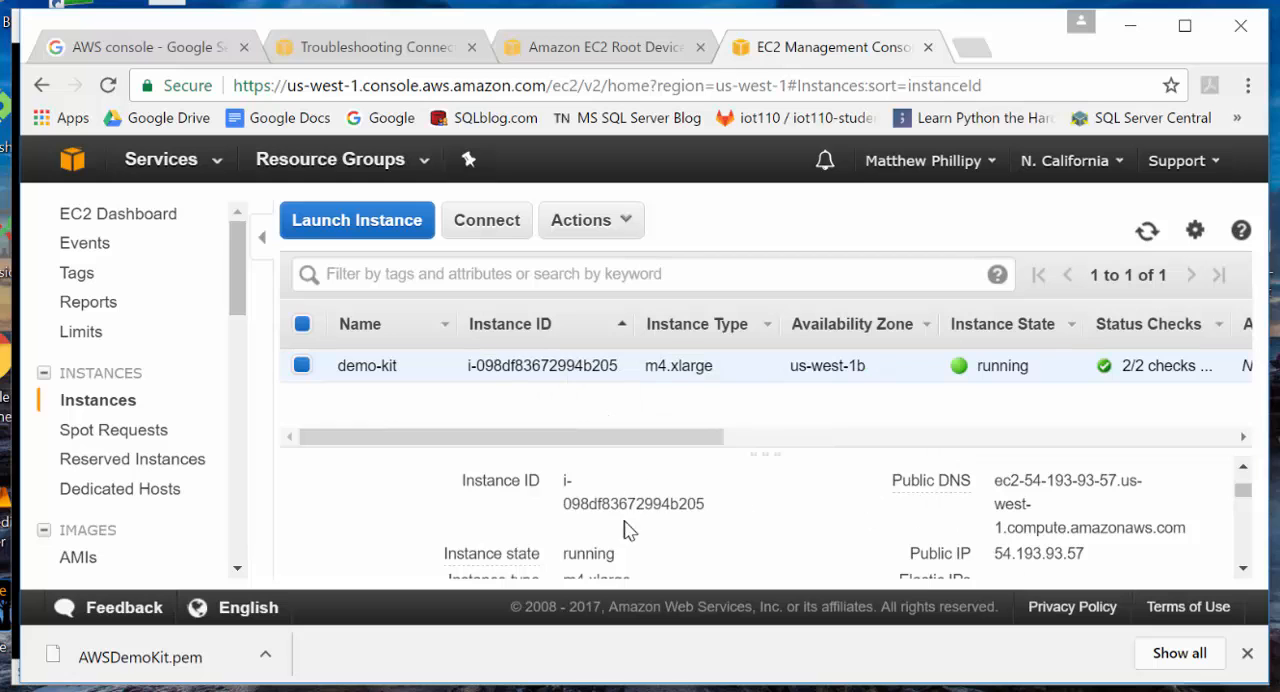
pyautogui.scroll(3, 500, 525)
pyautogui.scroll(-5, 510, 527)
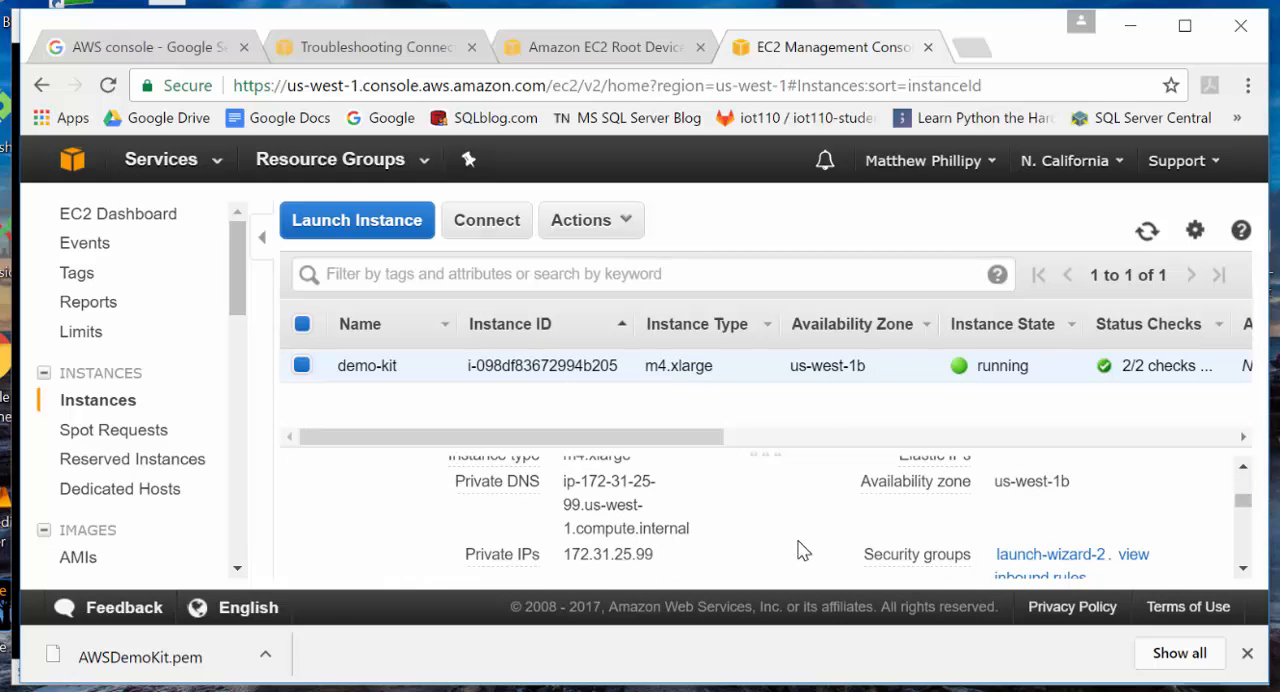
pyautogui.scroll(2, 805, 548)
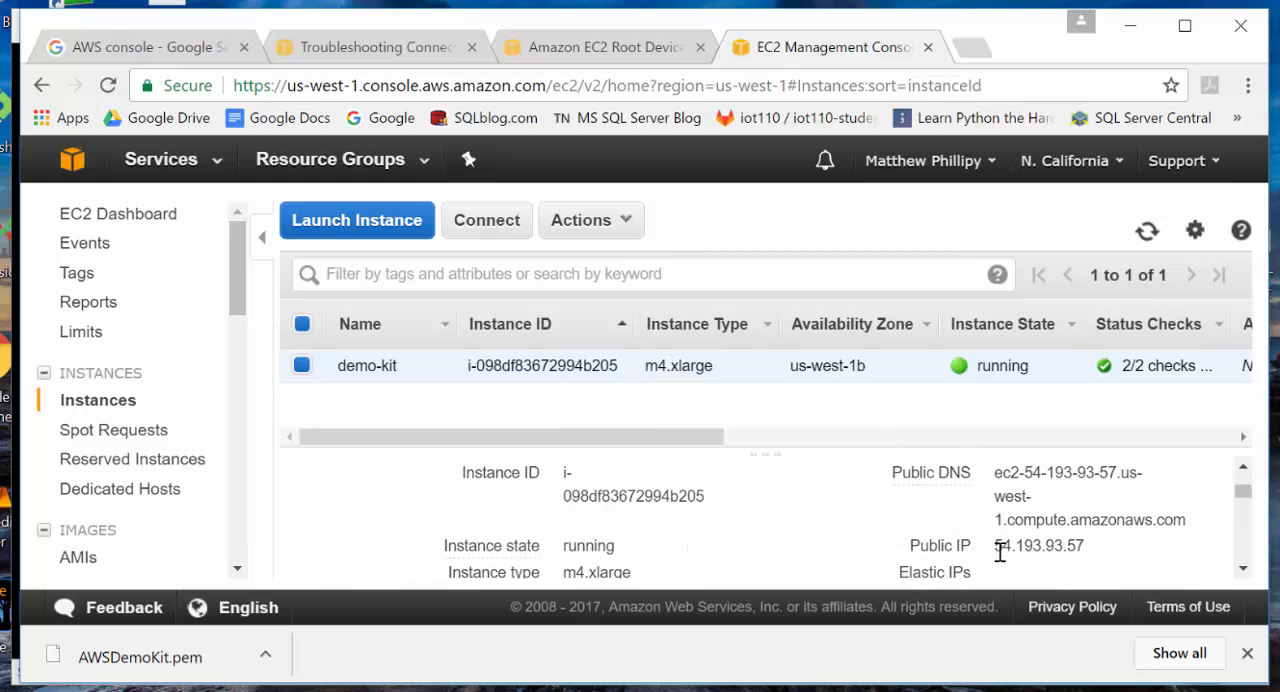
pyautogui.moveTo(1002, 551); pyautogui.dragTo(1088, 548)
pyautogui.rightClick(1067, 557)
pyautogui.click(1095, 572)
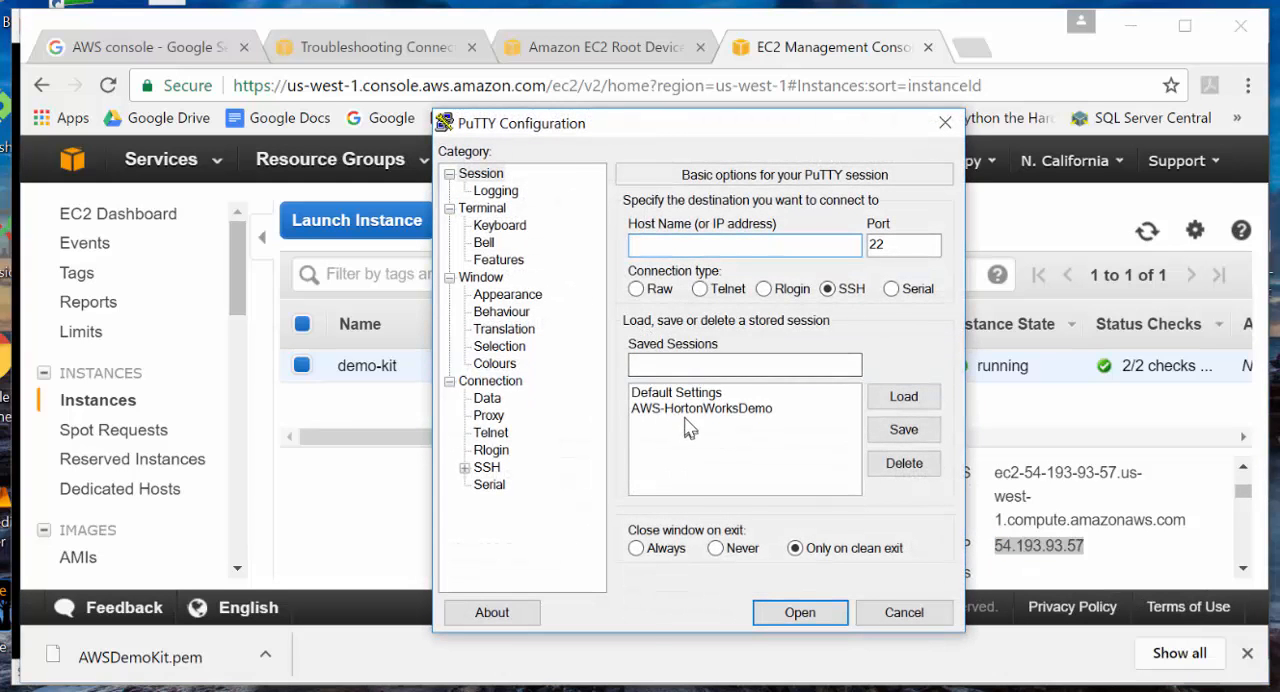
pyautogui.click(724, 410)
pyautogui.click(900, 397)
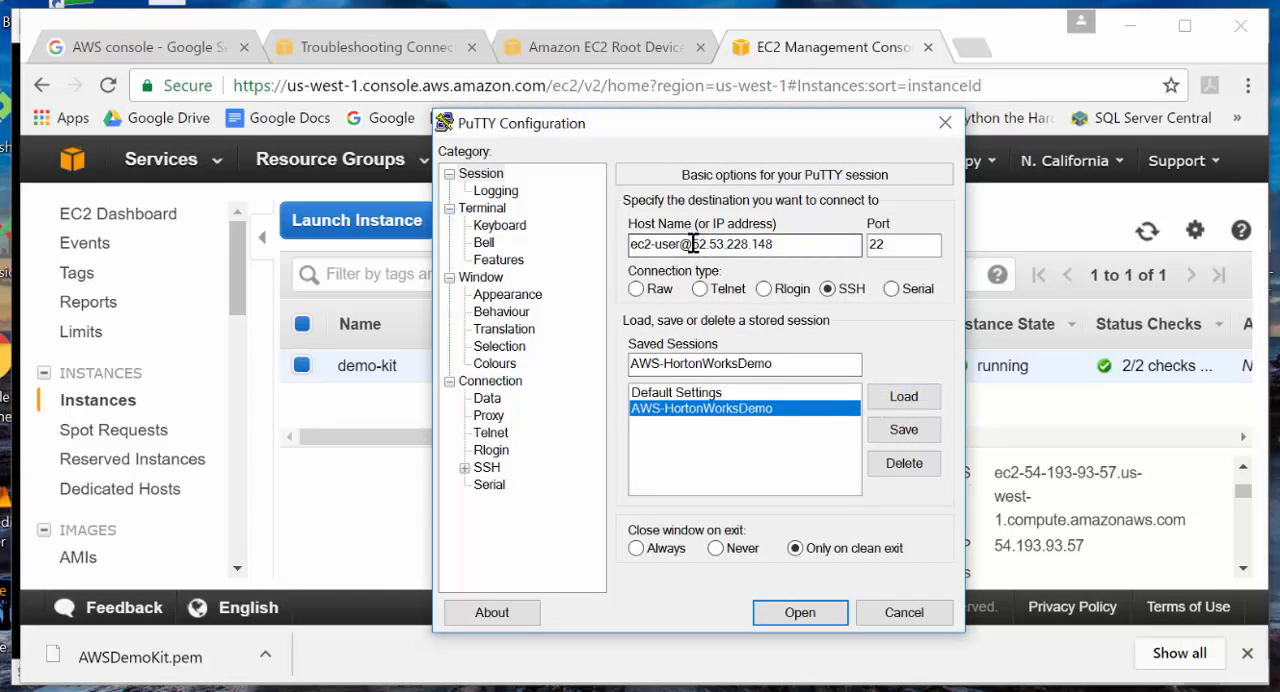
pyautogui.moveTo(692, 245); pyautogui.dragTo(783, 246)
pyautogui.rightClick(748, 246)
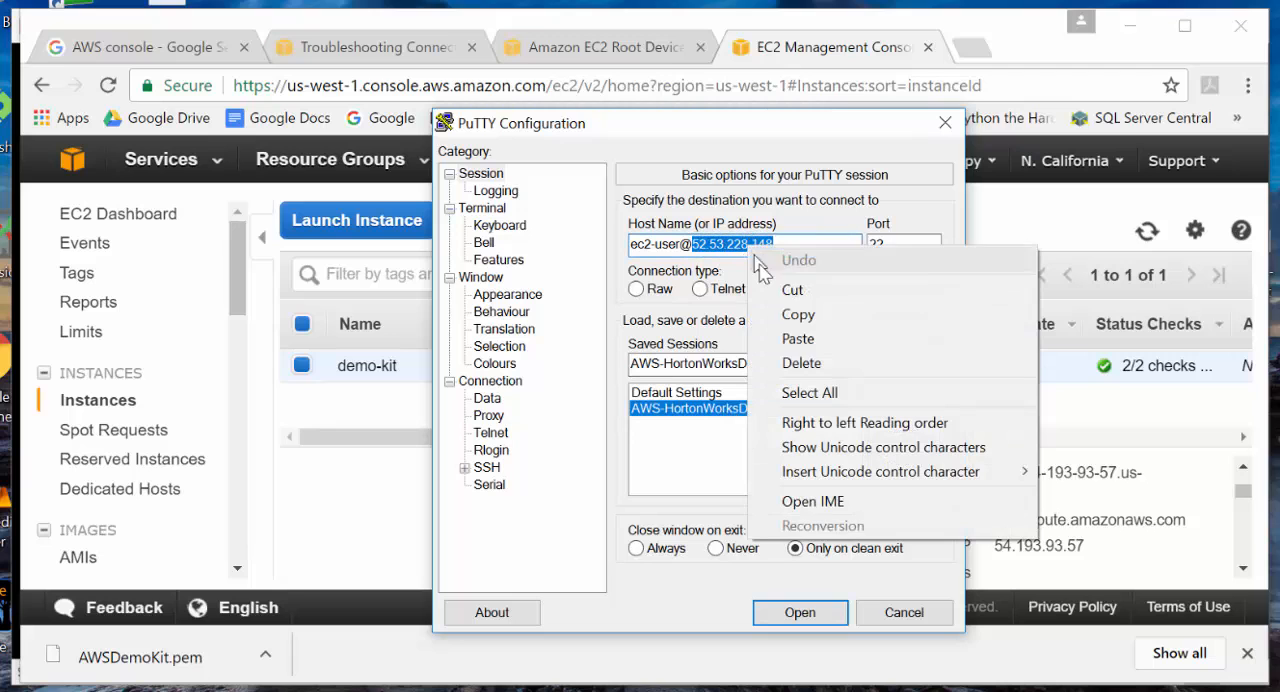
pyautogui.click(785, 339)
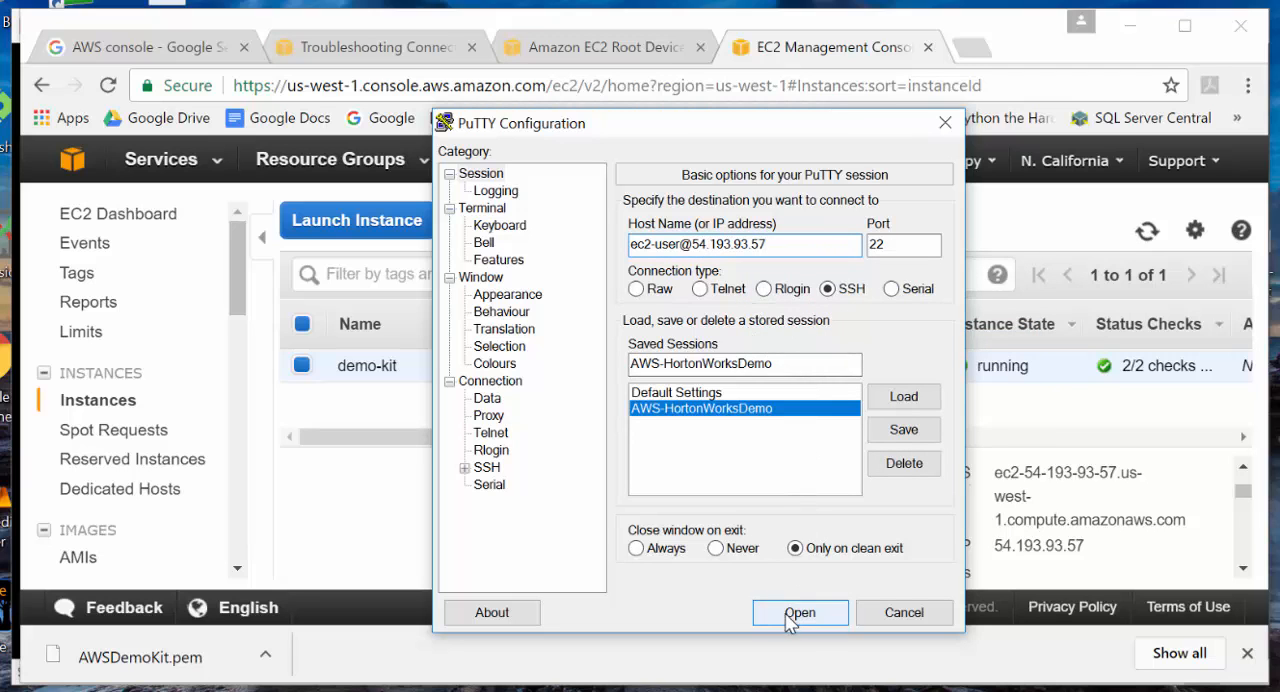
pyautogui.click(794, 613)
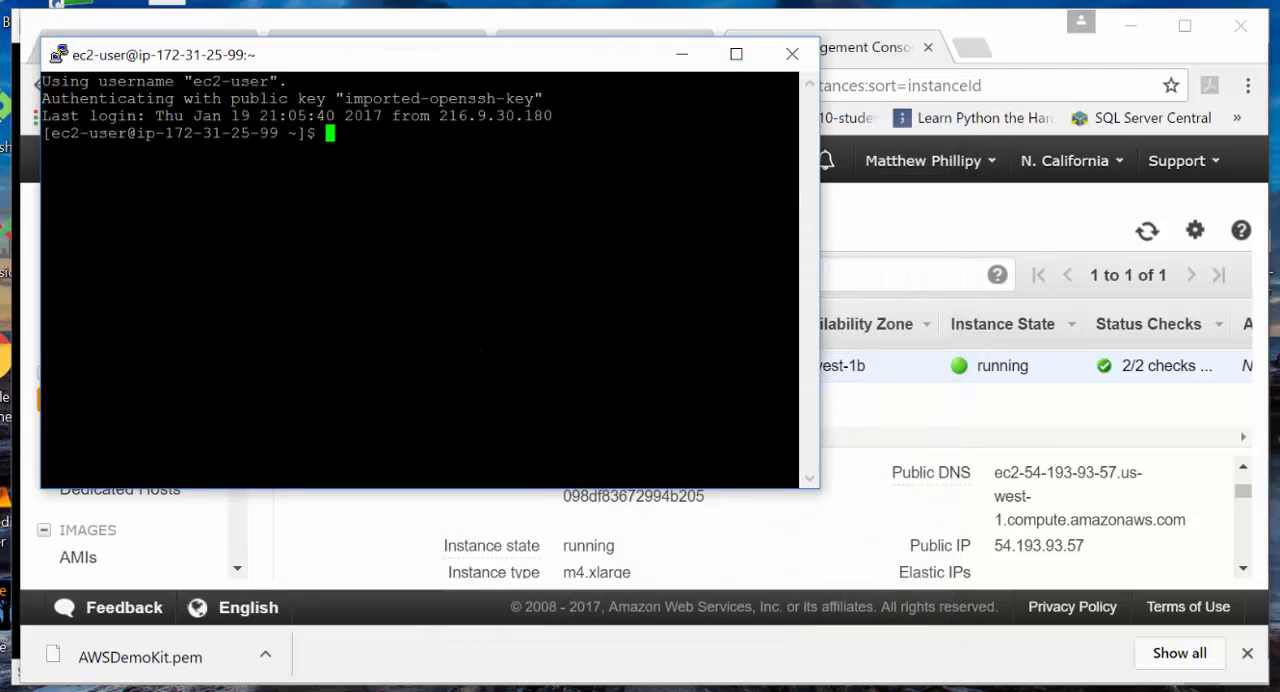
pyautogui.click(683, 54)
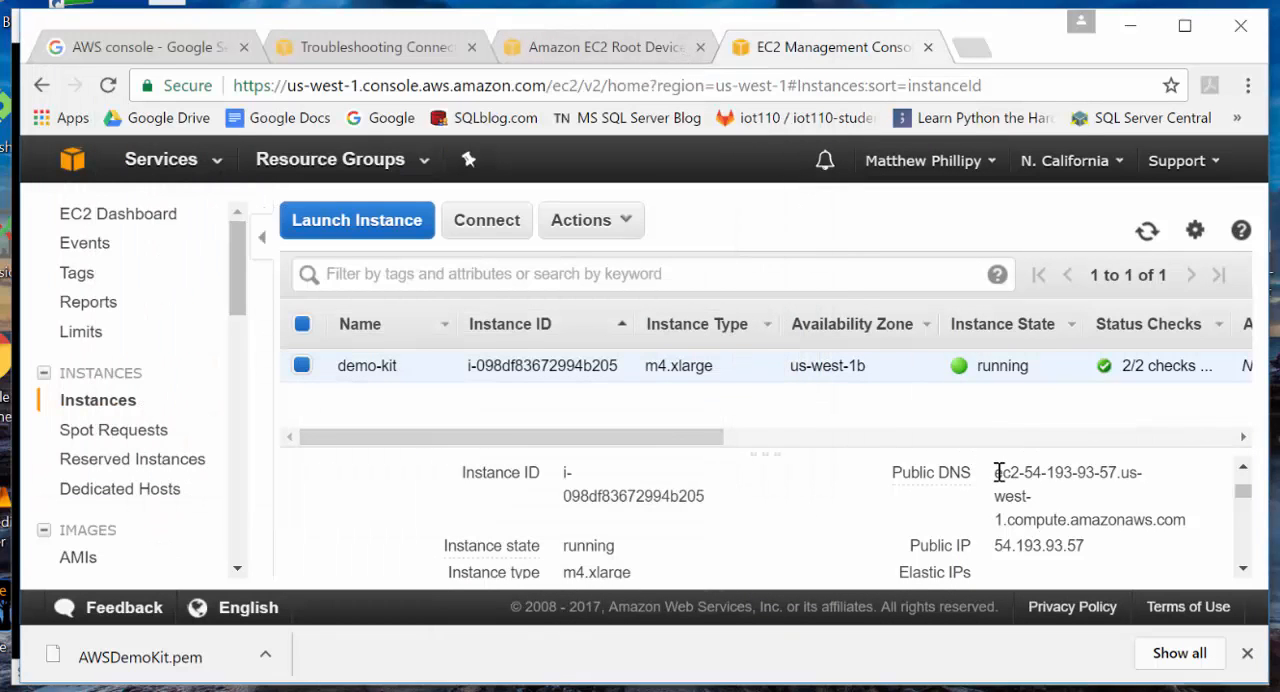
# - Copy the instance's public DNS from the EC2 console and load it in a new browser tab
pyautogui.moveTo(998, 472); pyautogui.dragTo(1186, 524)
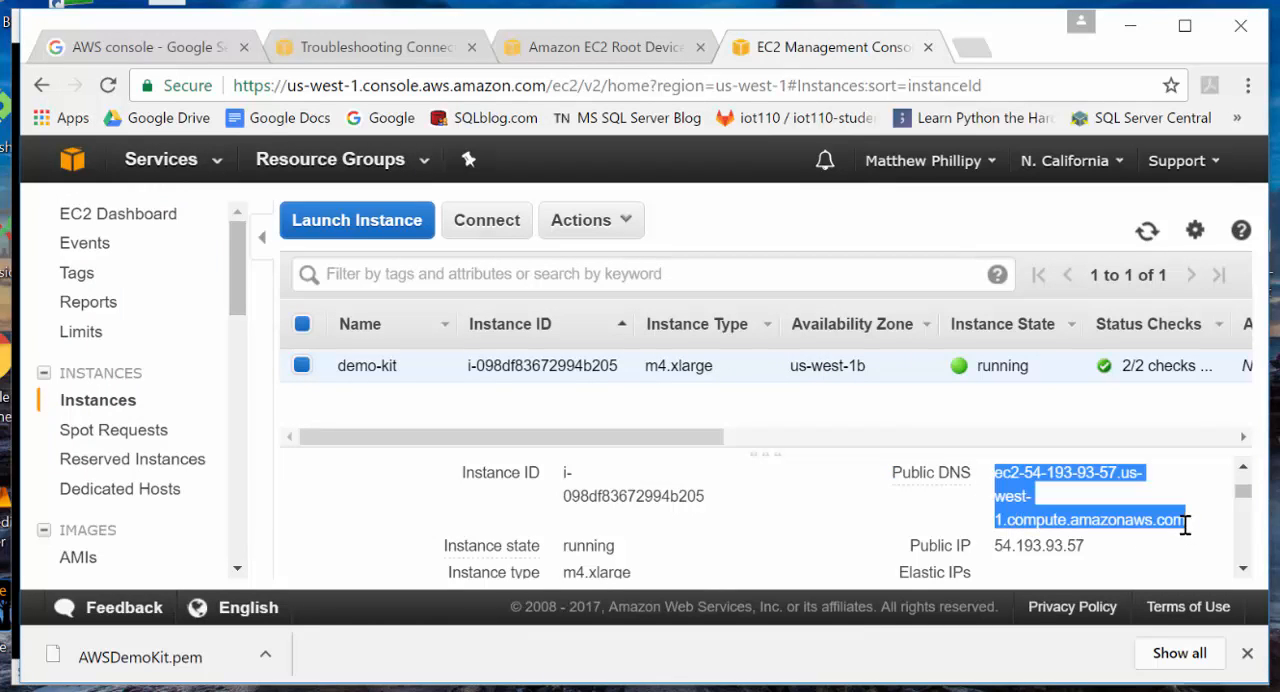
pyautogui.rightClick(907, 492)
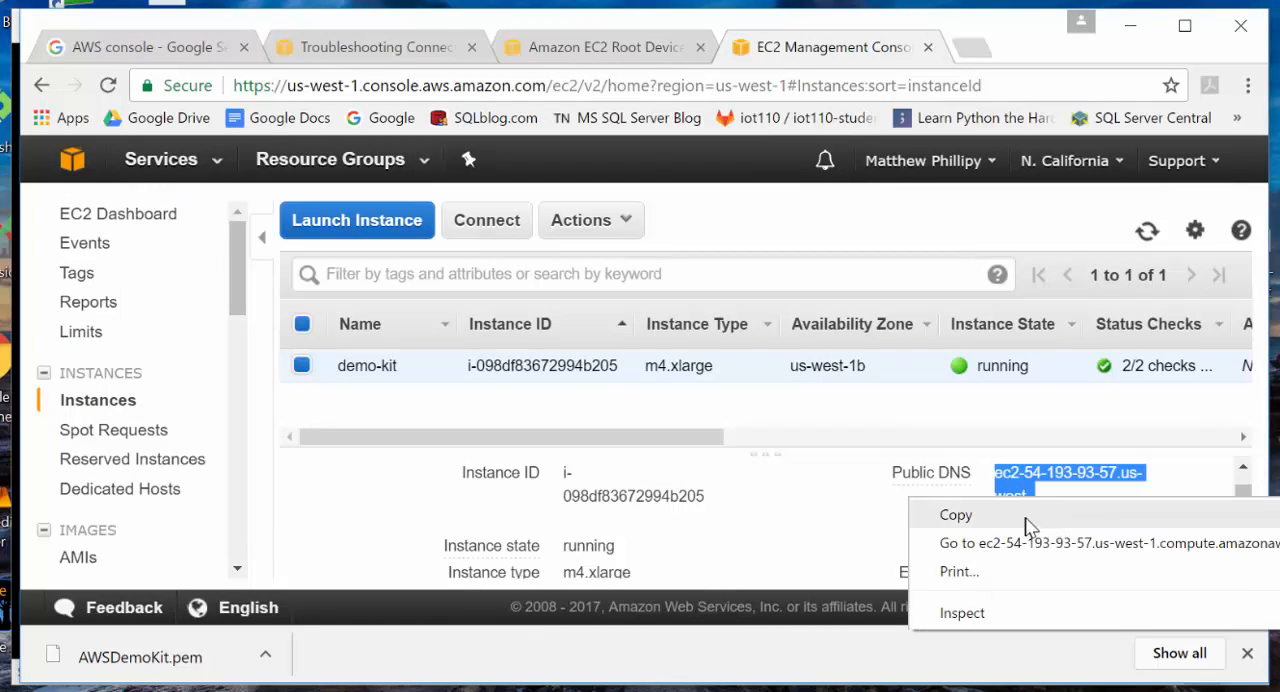
pyautogui.click(1023, 517)
pyautogui.click(972, 50)
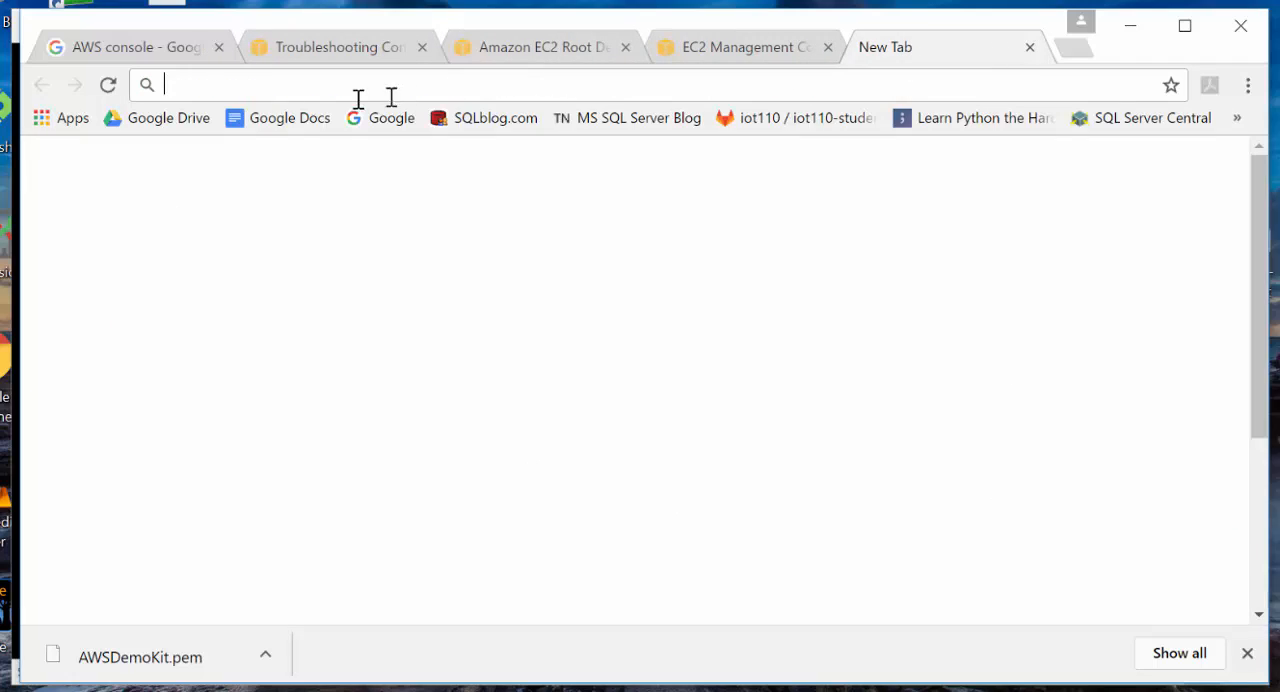
pyautogui.rightClick(251, 85)
pyautogui.click(293, 180)
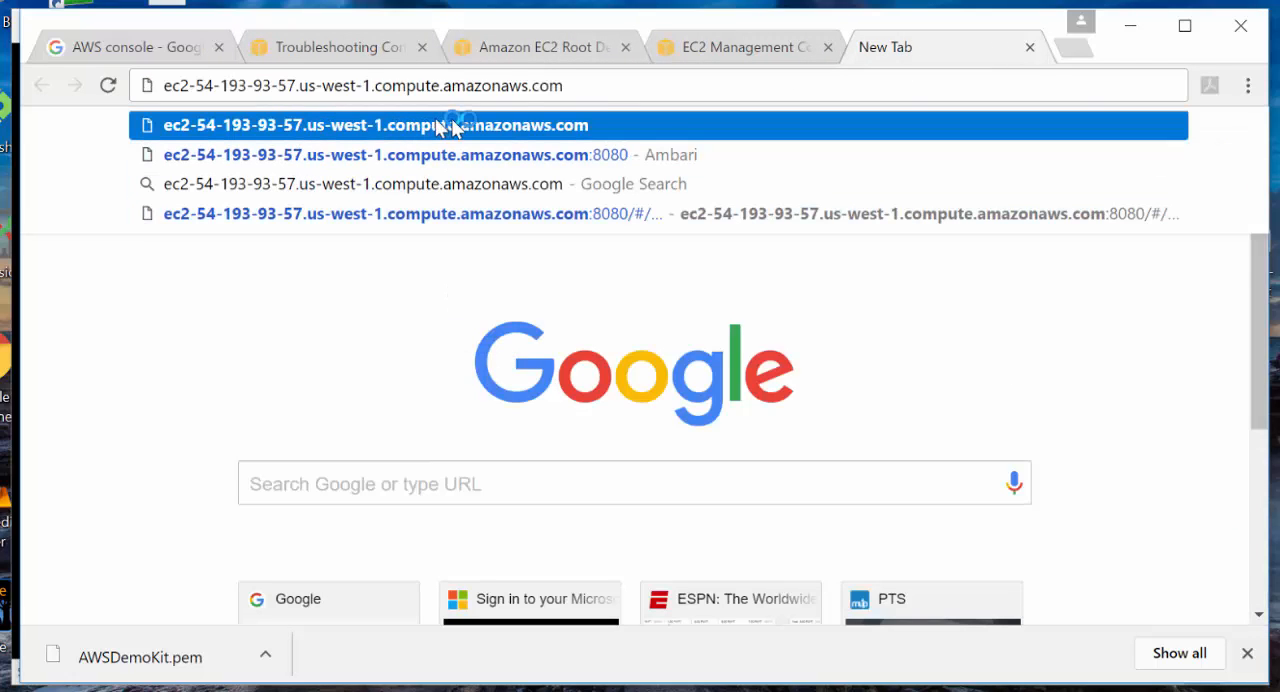
pyautogui.press('Return')
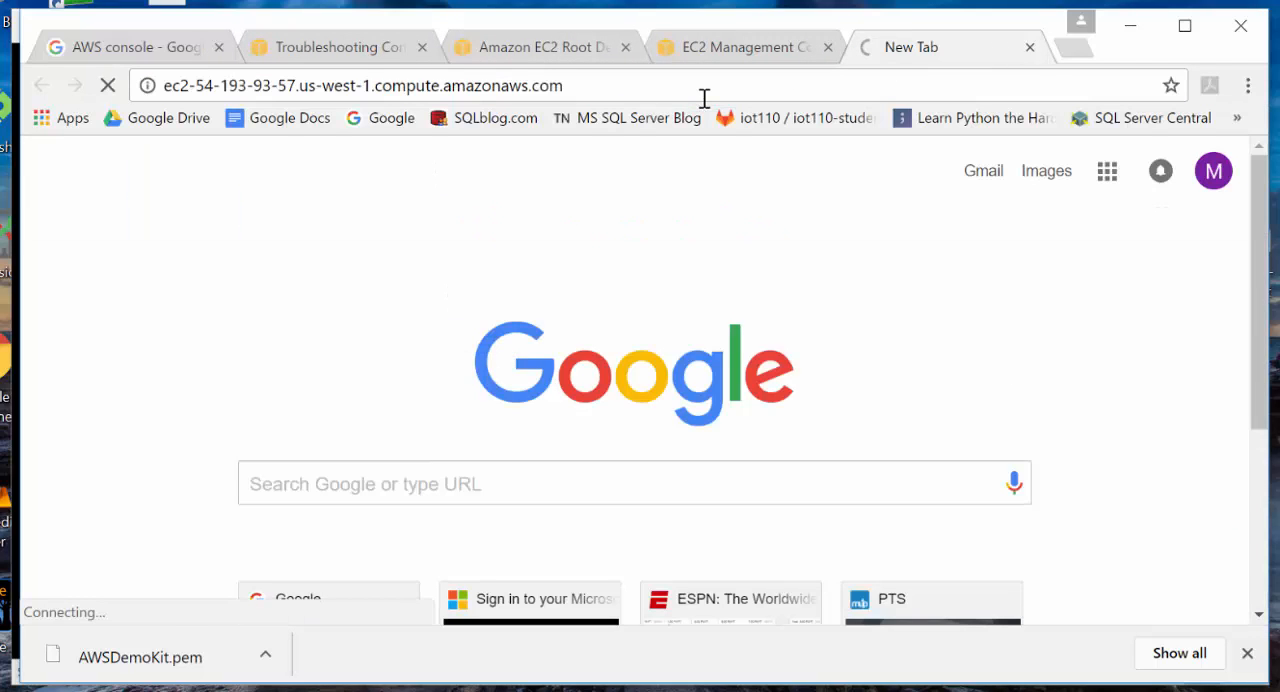
# - Add port 8080 to the instance's web address and load the Ambari sign-in page
pyautogui.click(704, 96)
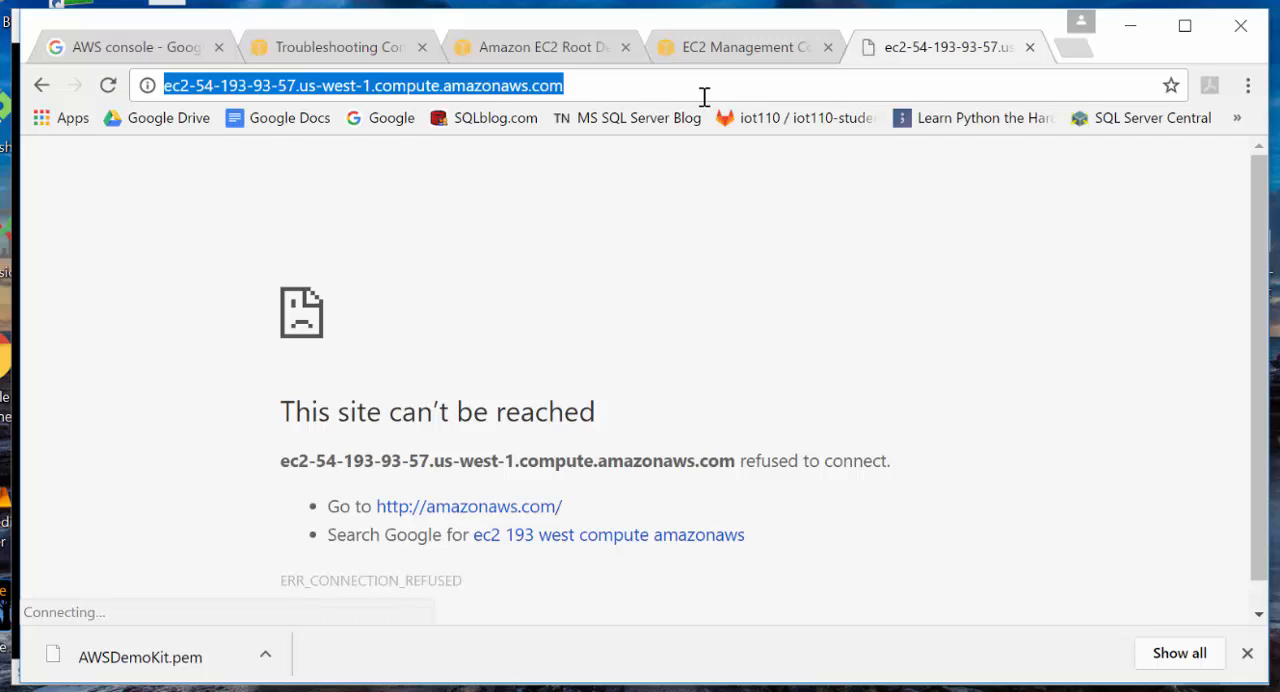
pyautogui.click(704, 96)
pyautogui.write(':8080')
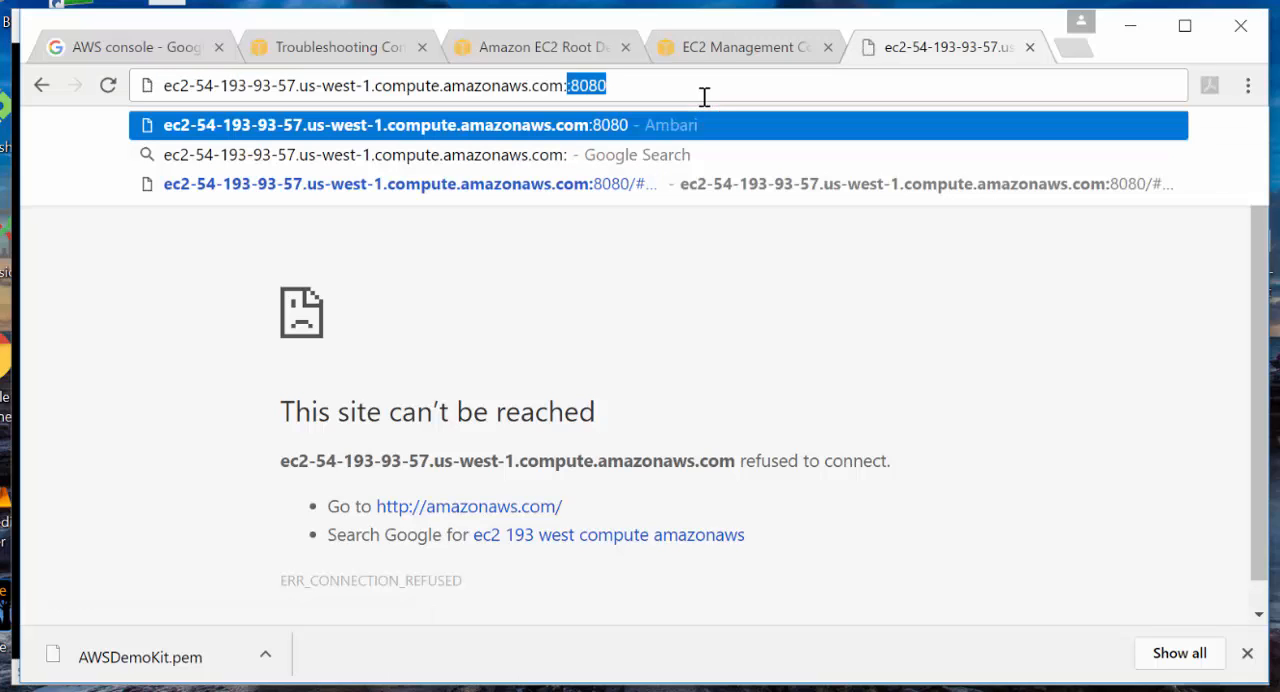
pyautogui.press('Return')
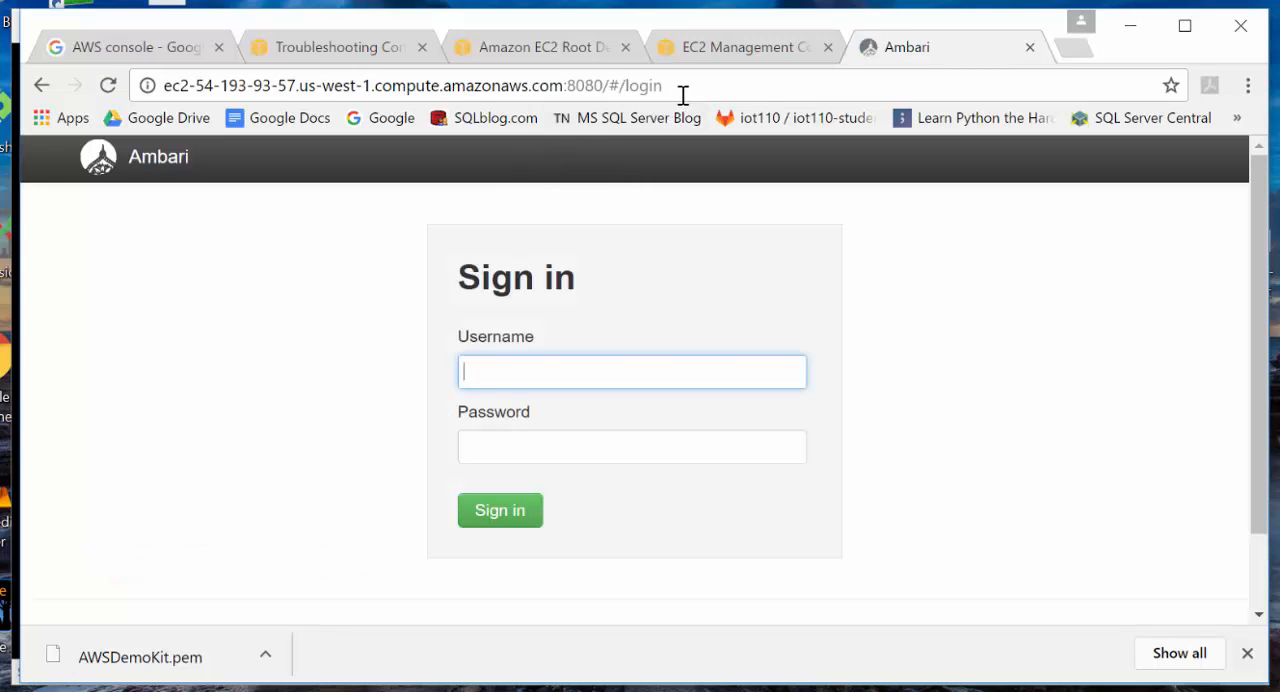
# - Return to the demo-kit instance's details in the EC2 console and open its security group launch-wizard-2
pyautogui.click(712, 50)
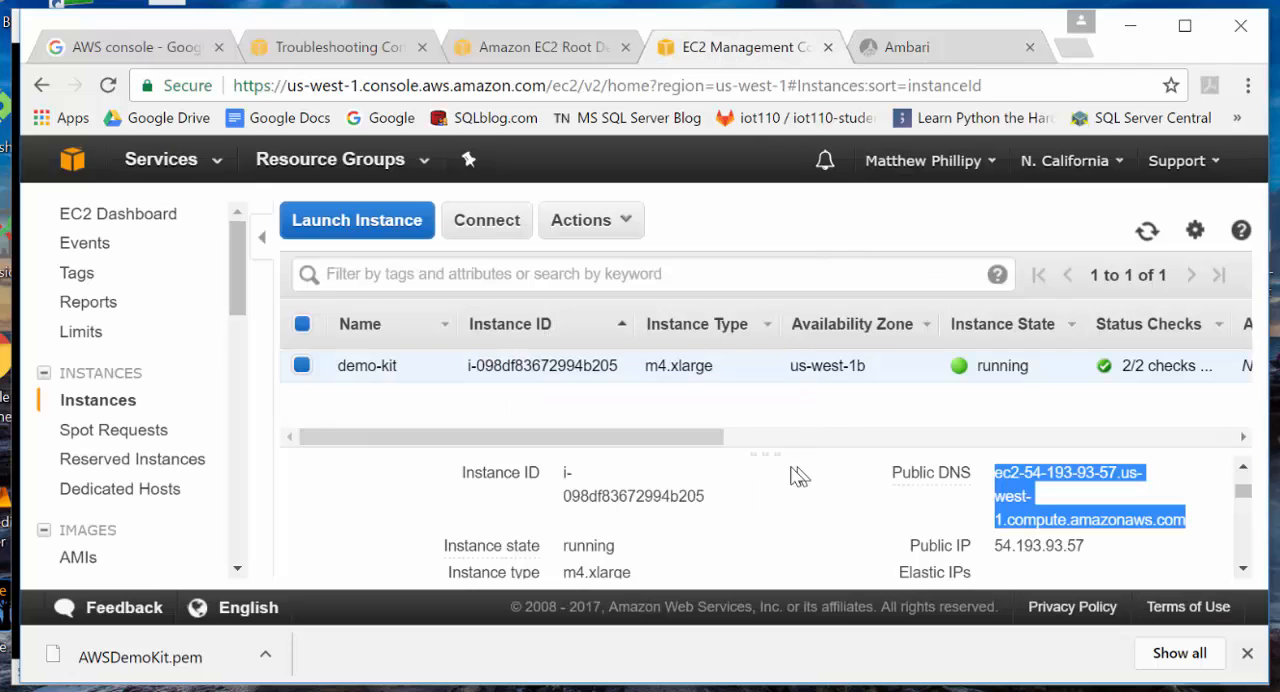
pyautogui.click(835, 527)
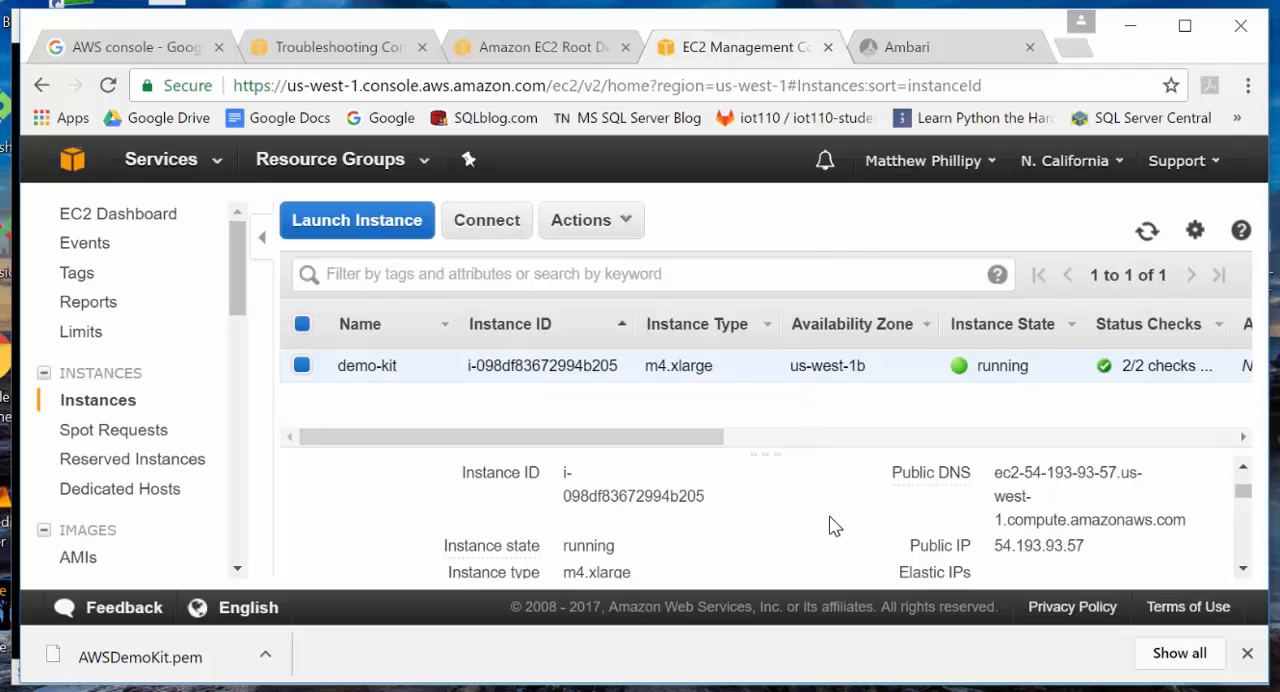
pyautogui.scroll(-2, 835, 527)
pyautogui.scroll(-2, 835, 527)
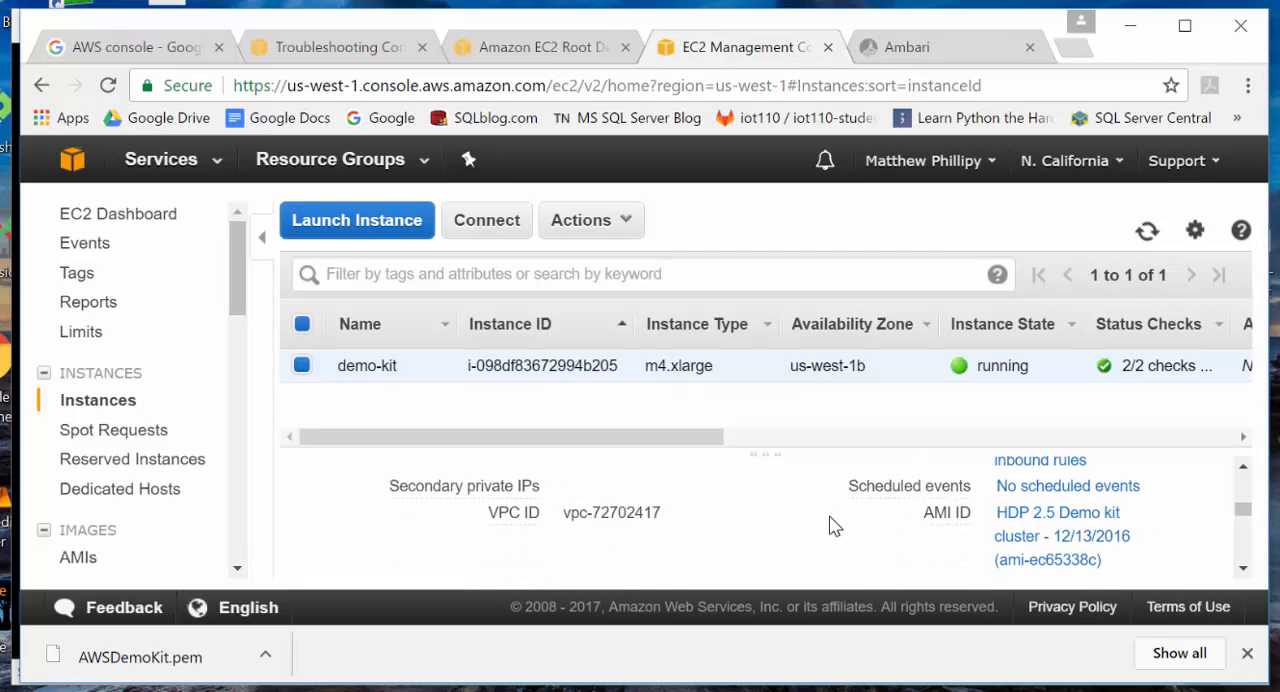
pyautogui.click(1243, 466)
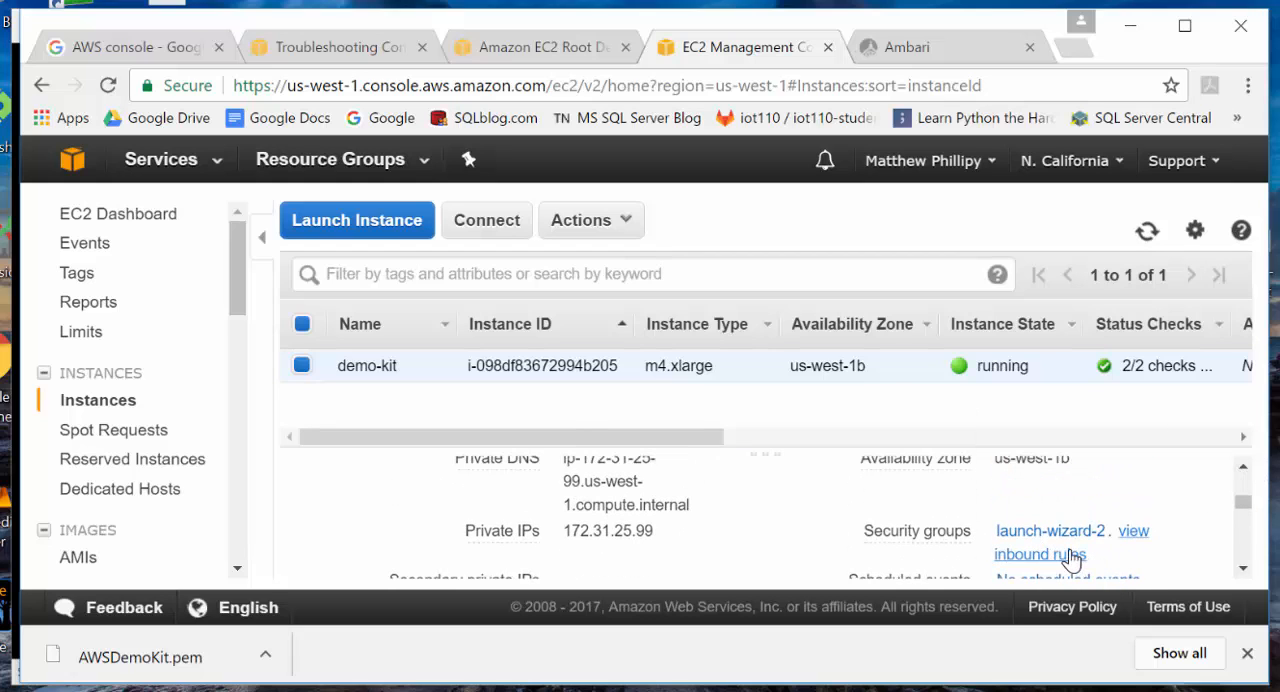
pyautogui.click(1066, 554)
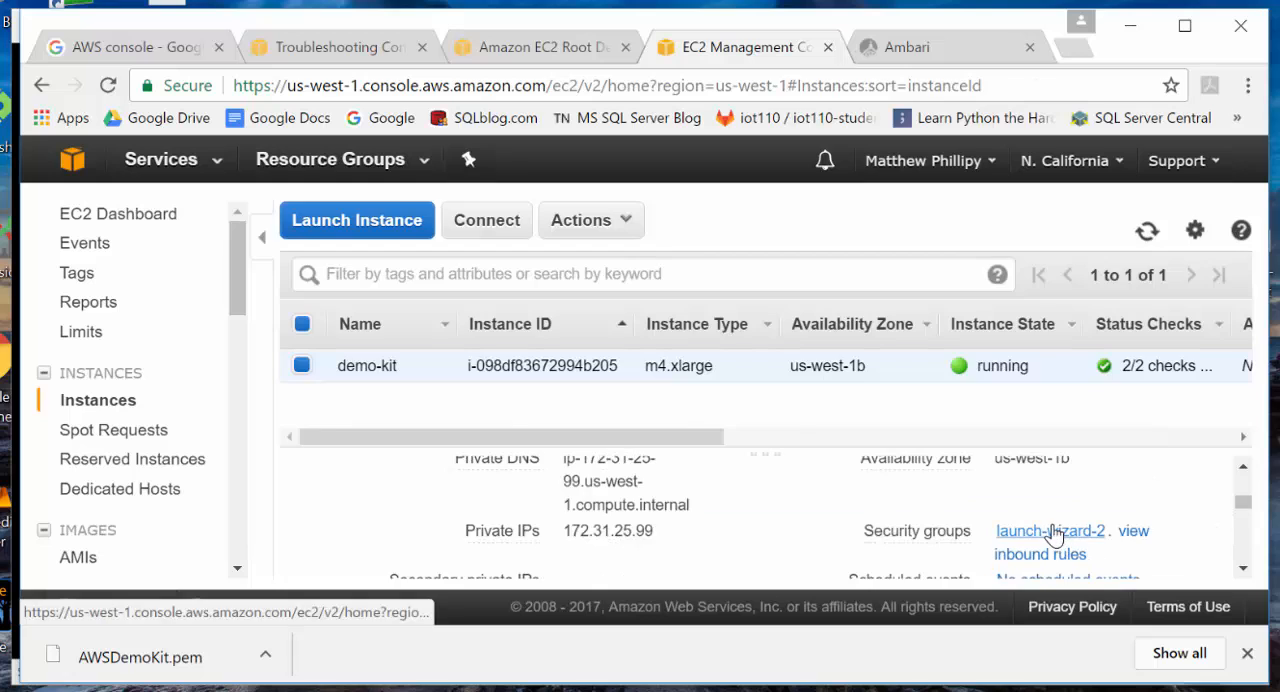
pyautogui.click(1051, 532)
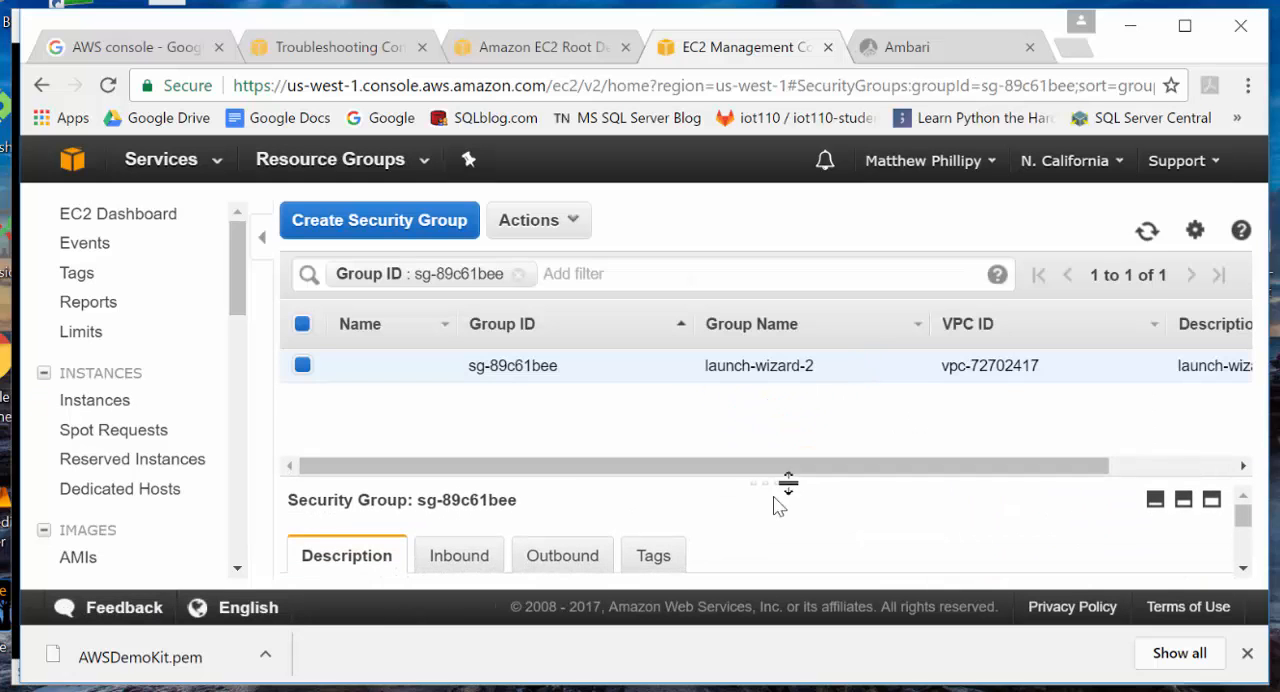
# - Show the inbound rules of launch-wizard-2 and enlarge the details pane to review them
pyautogui.click(477, 556)
pyautogui.scroll(-2, 737, 503)
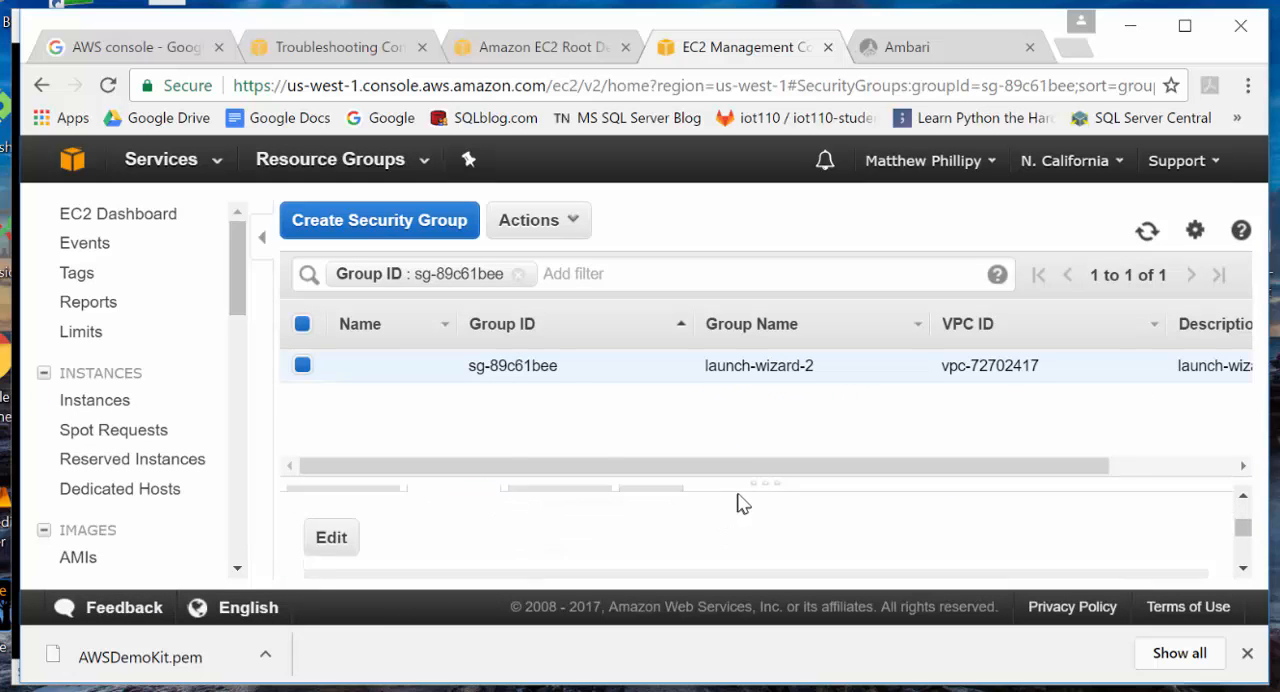
pyautogui.scroll(2, 745, 500)
pyautogui.moveTo(766, 491); pyautogui.dragTo(766, 395)
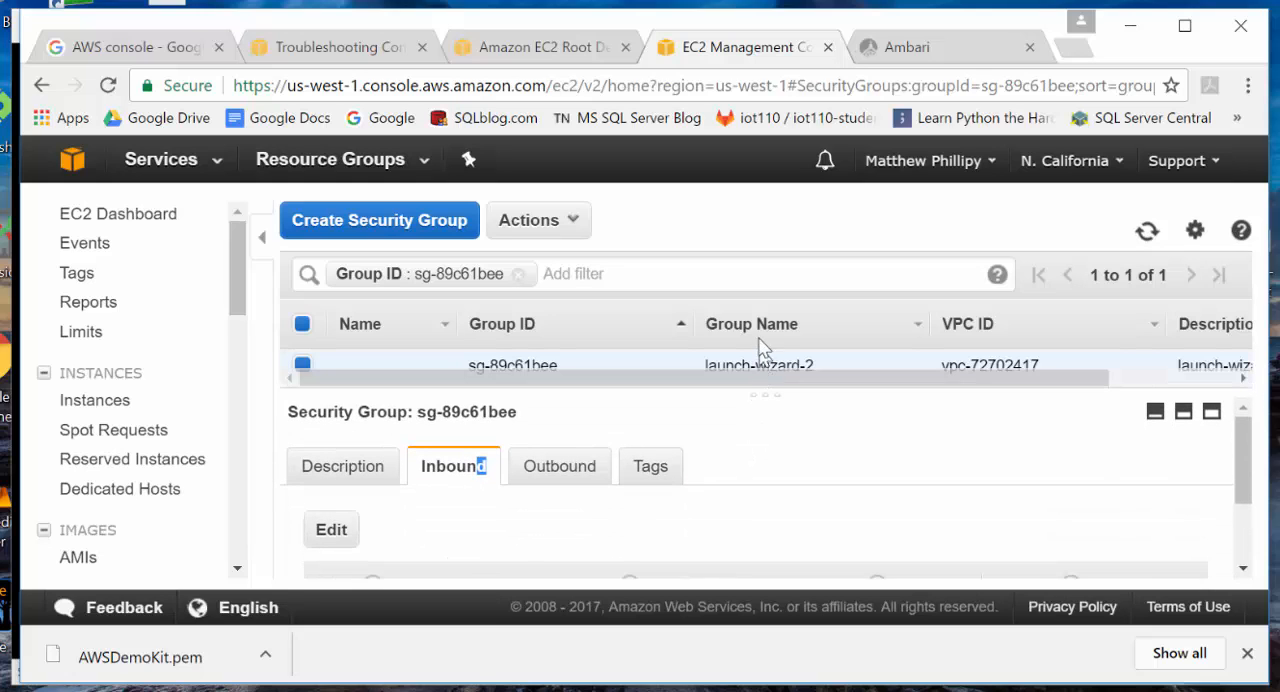
pyautogui.scroll(-3, 857, 517)
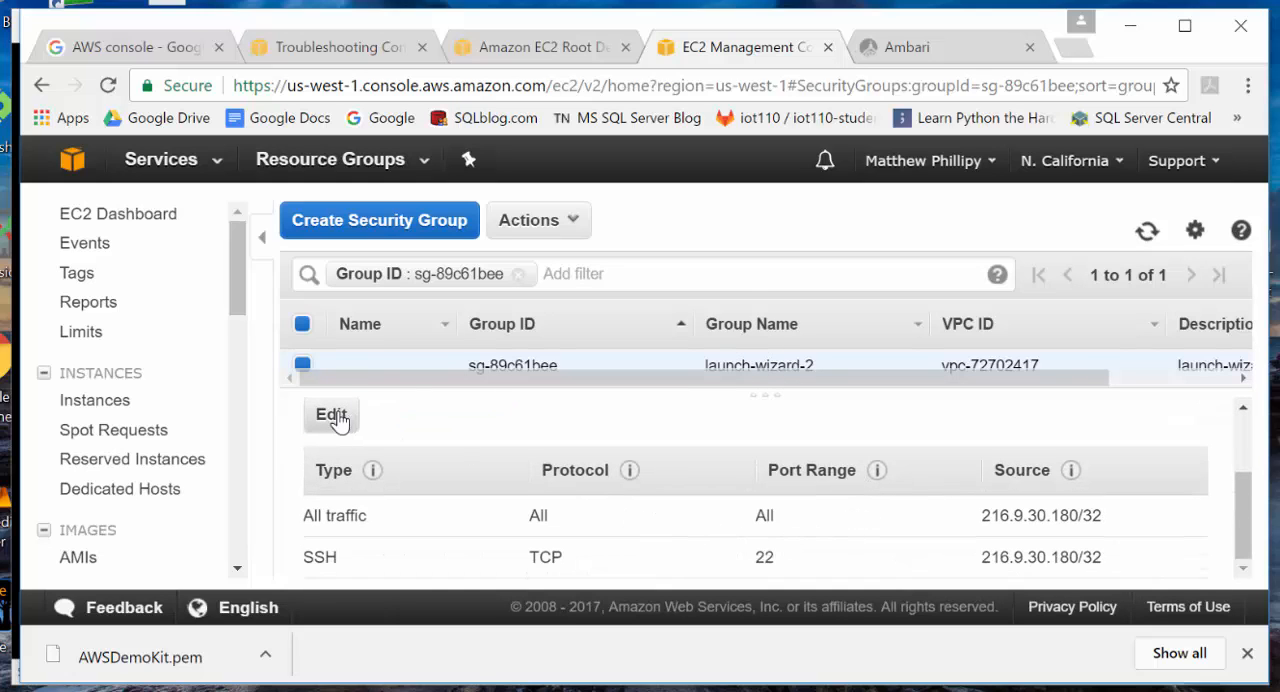
# - Edit the inbound rules to set the source of both All traffic and SSH to My IP, and save them
pyautogui.click(333, 415)
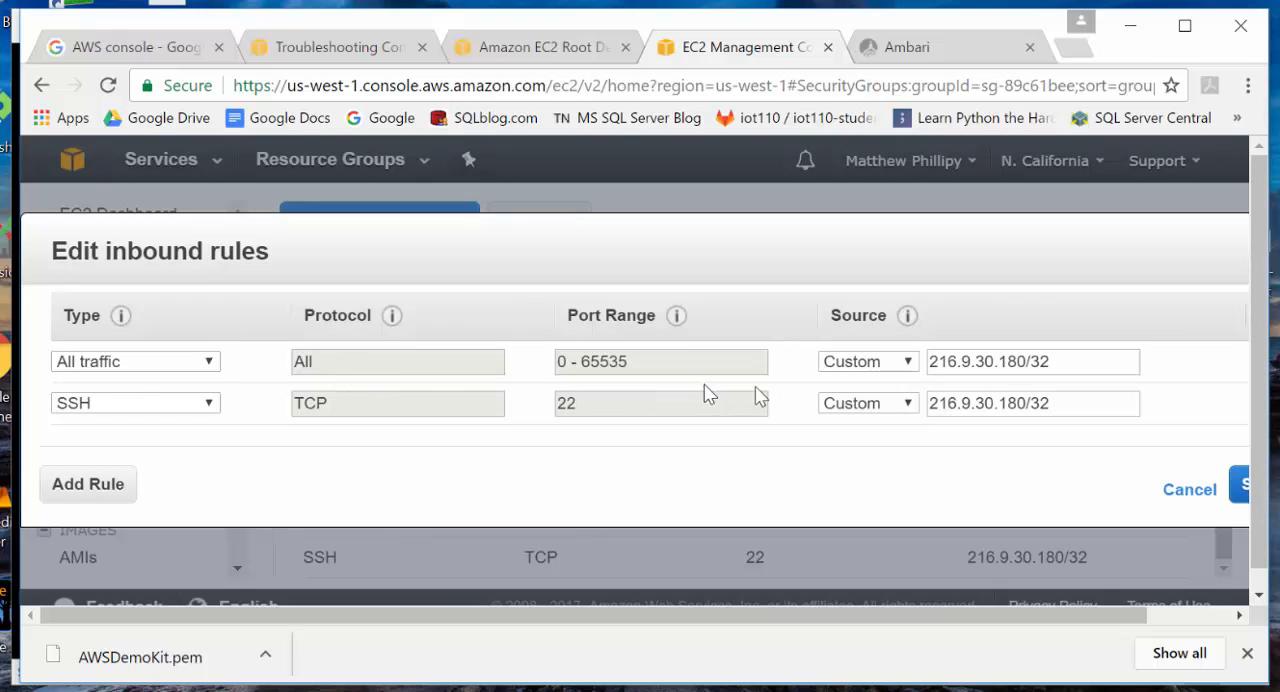
pyautogui.click(877, 366)
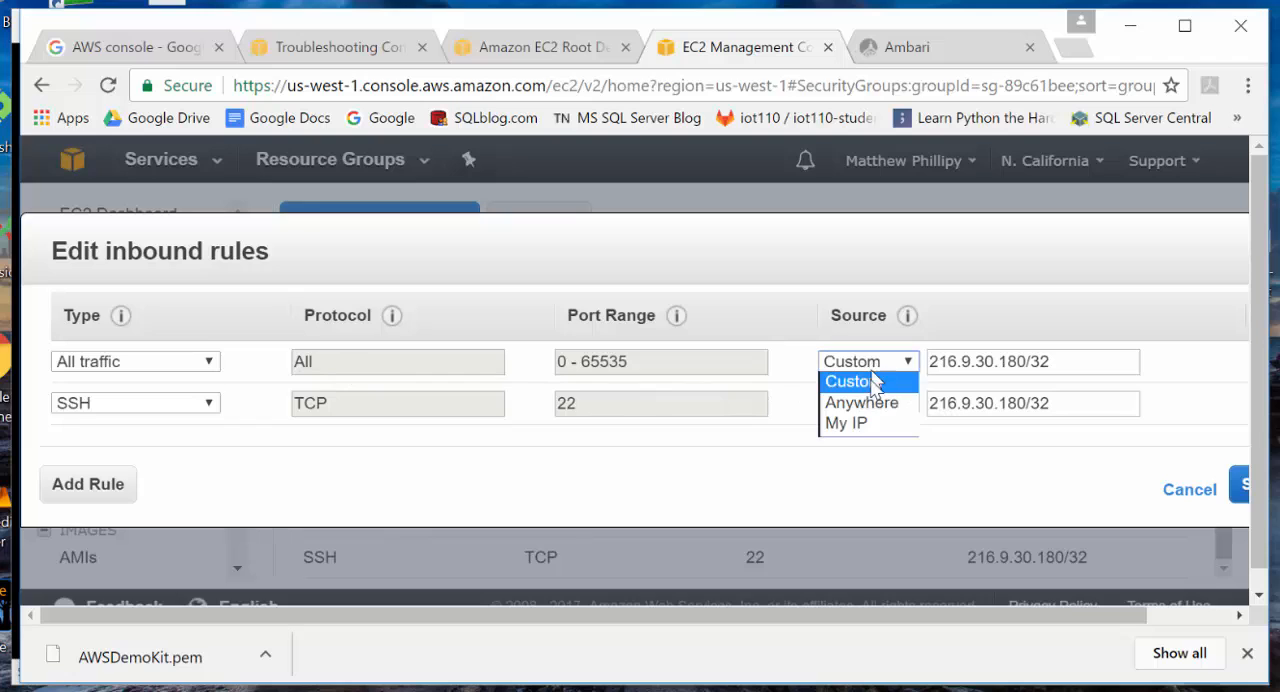
pyautogui.click(846, 423)
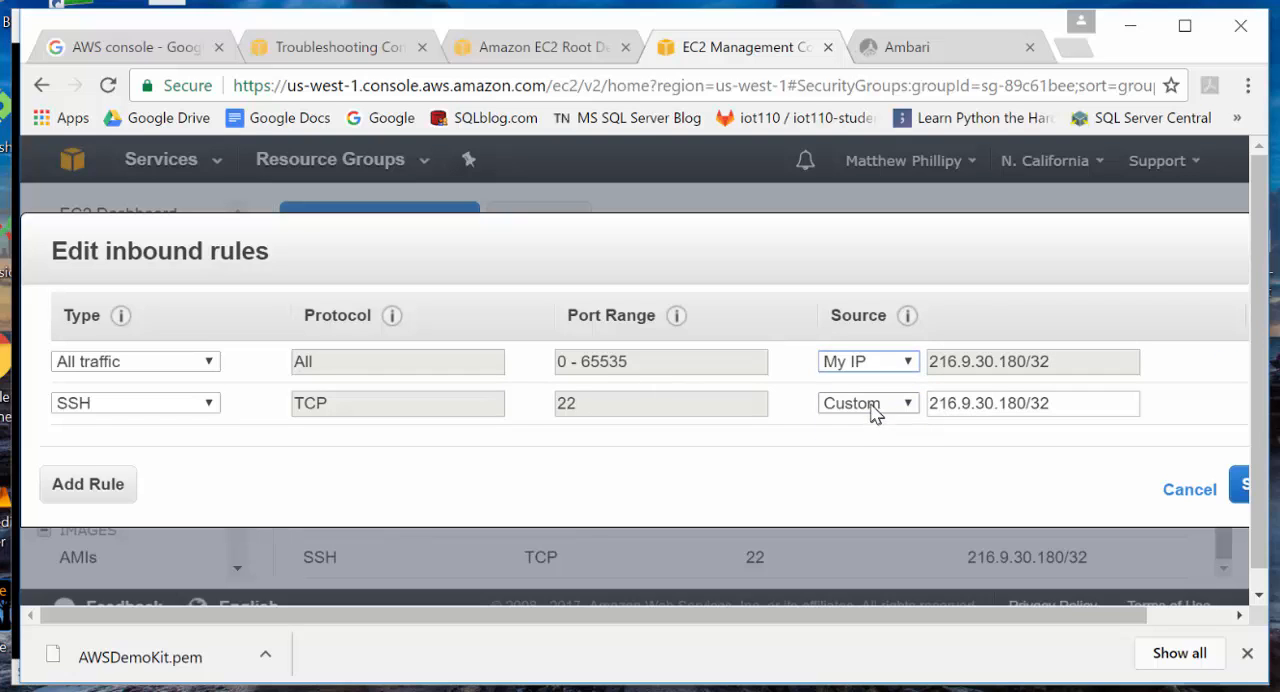
pyautogui.click(866, 403)
pyautogui.click(866, 468)
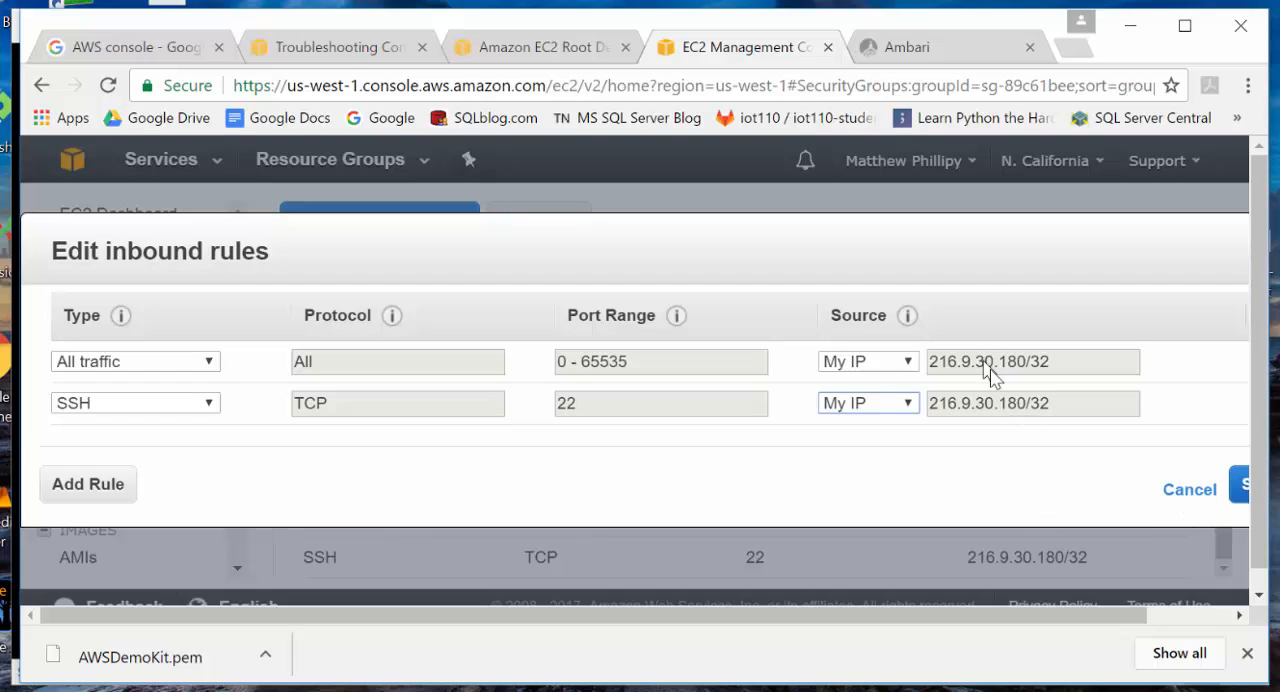
pyautogui.click(1240, 490)
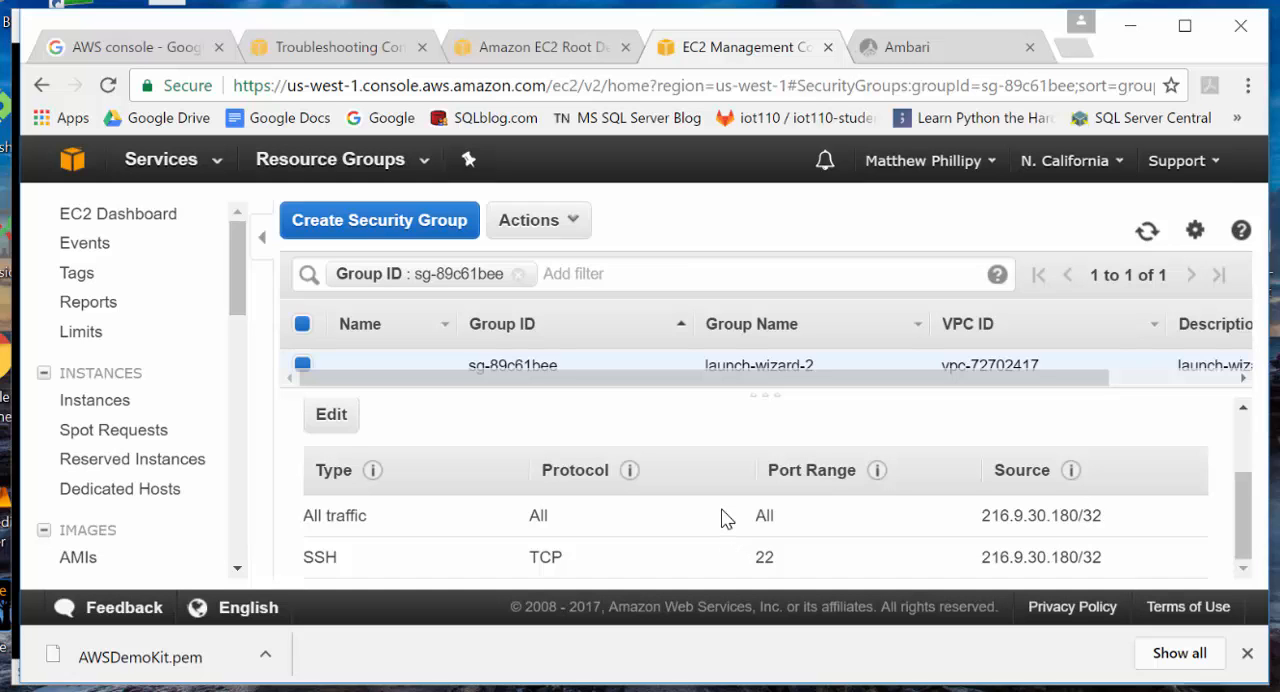
# - Advance the PowerPoint instructions to the slide on terminating the instance, and return to the EC2 console
pyautogui.click(872, 690)
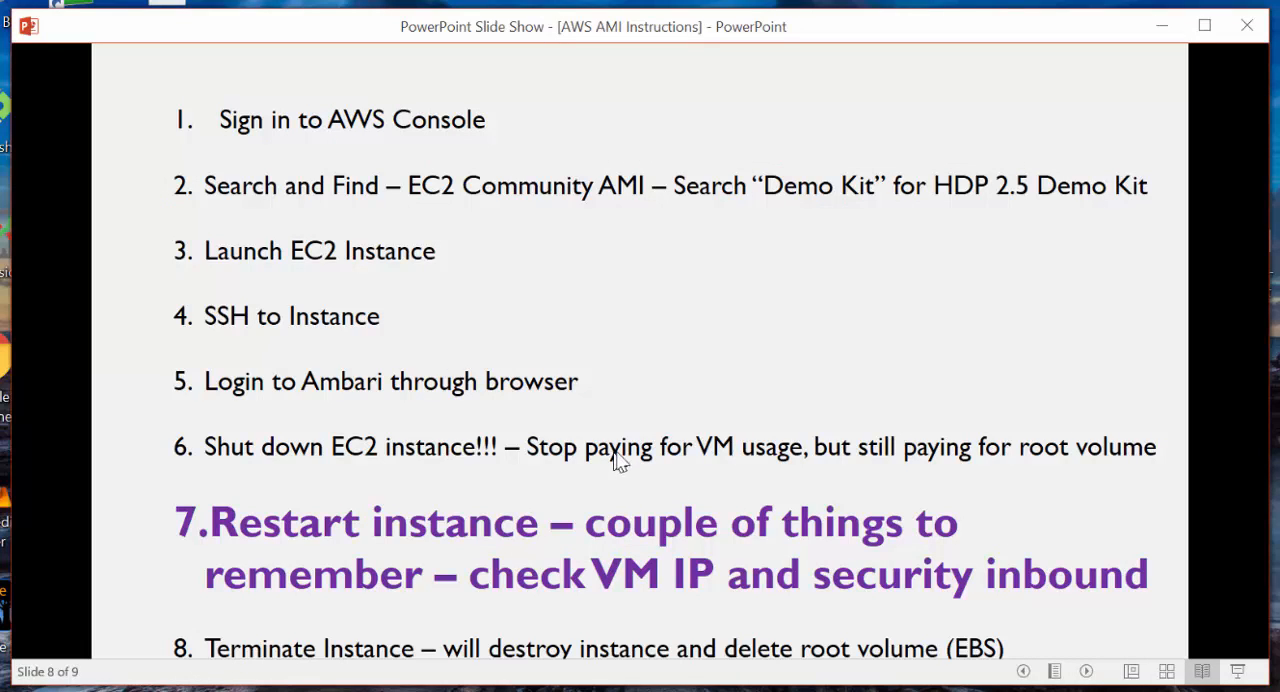
pyautogui.click(705, 415)
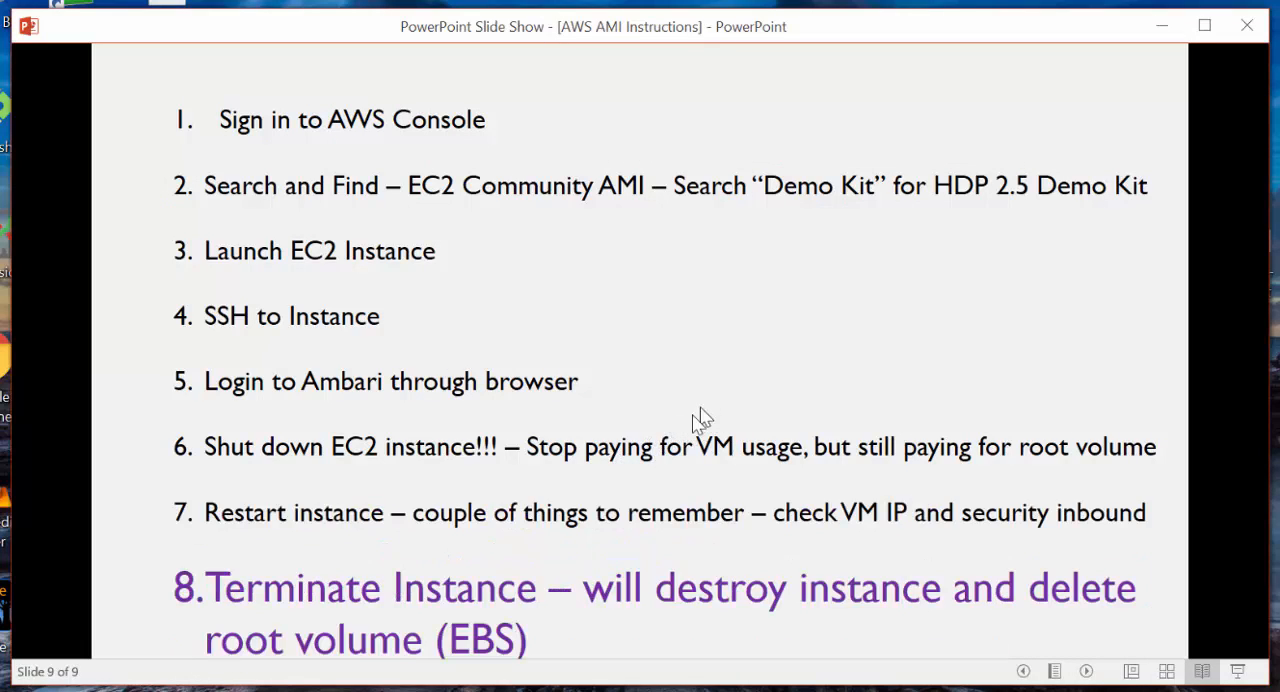
pyautogui.hotkey('alt', 'Tab')
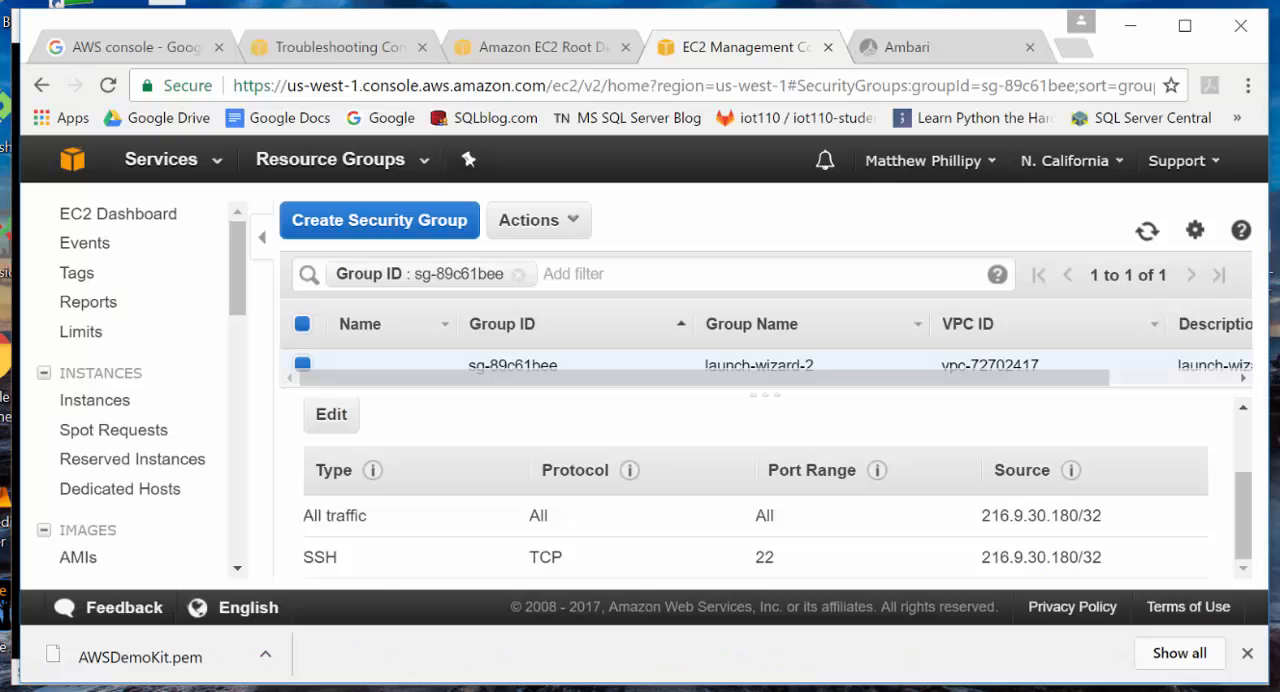
# - Open the running instances list from the EC2 dashboard and review demo-kit's root and block device details in an enlarged details pane
pyautogui.click(75, 214)
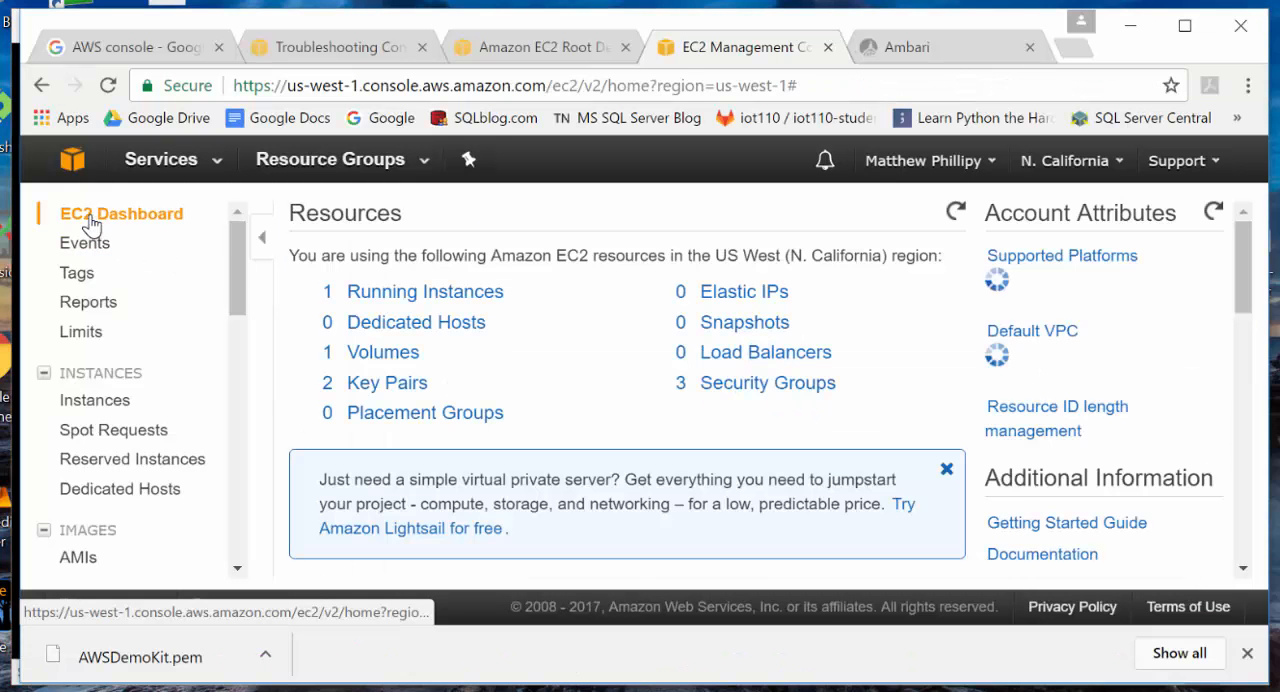
pyautogui.click(384, 292)
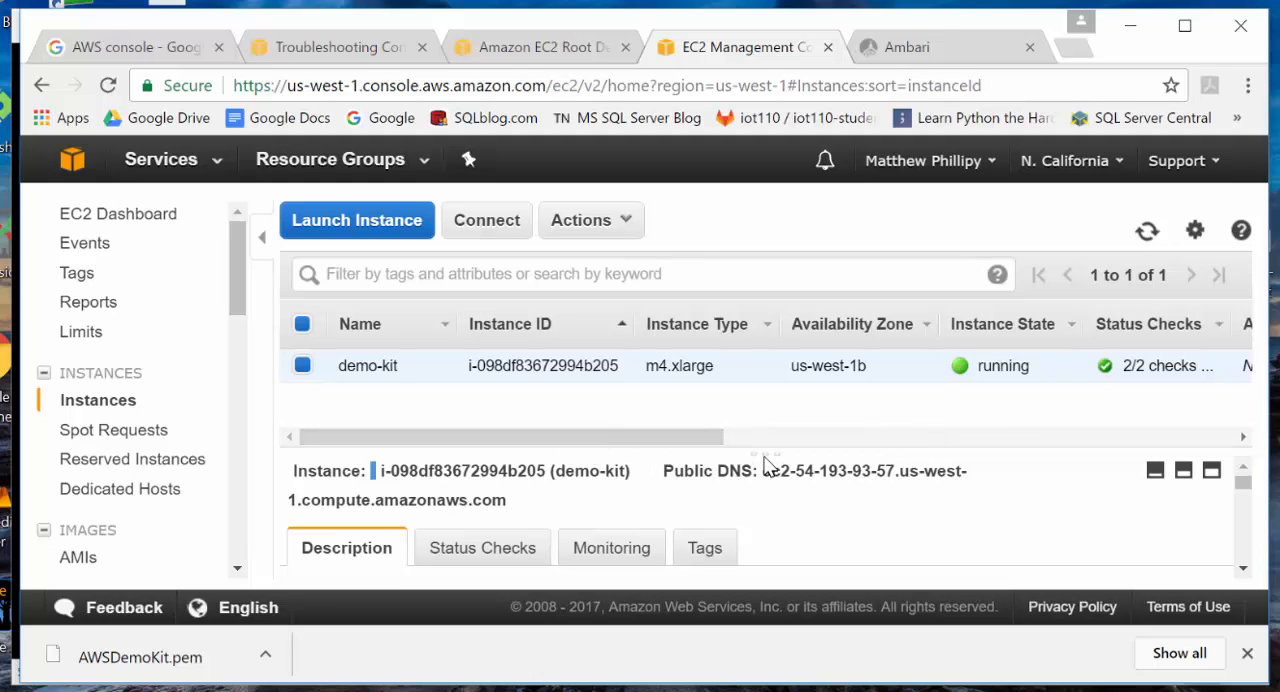
pyautogui.moveTo(765, 455); pyautogui.dragTo(763, 408)
pyautogui.scroll(-5, 760, 480)
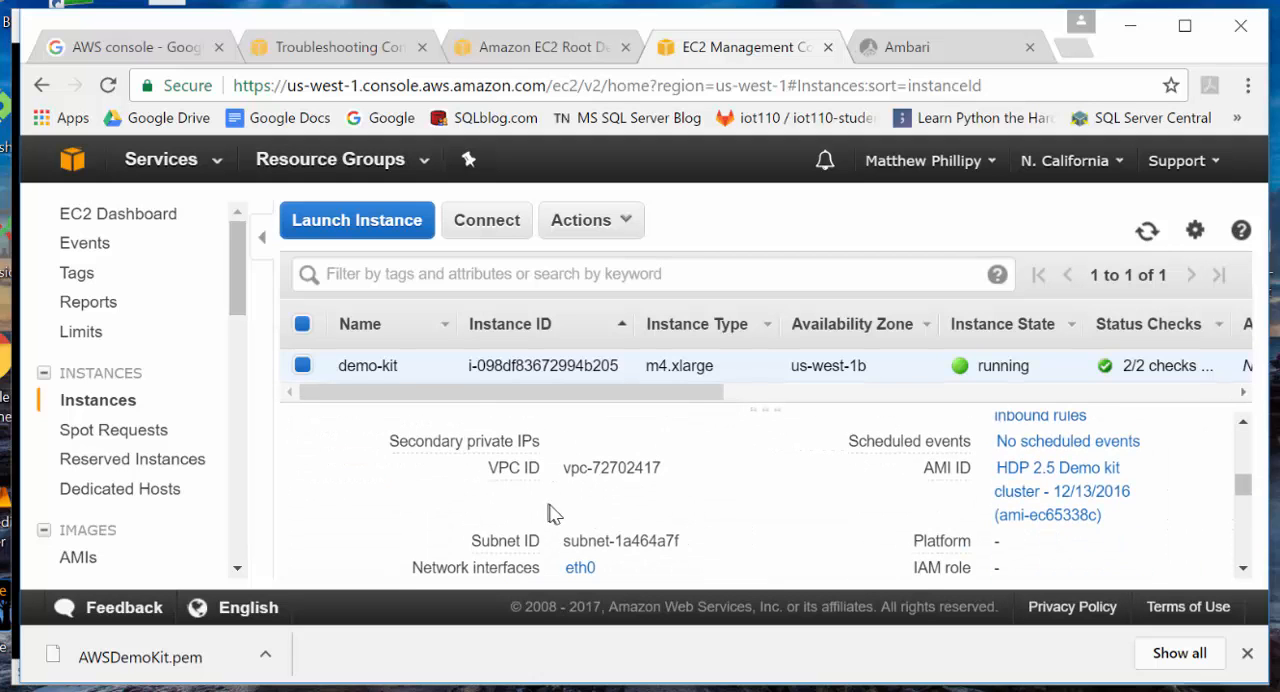
pyautogui.scroll(-5, 662, 520)
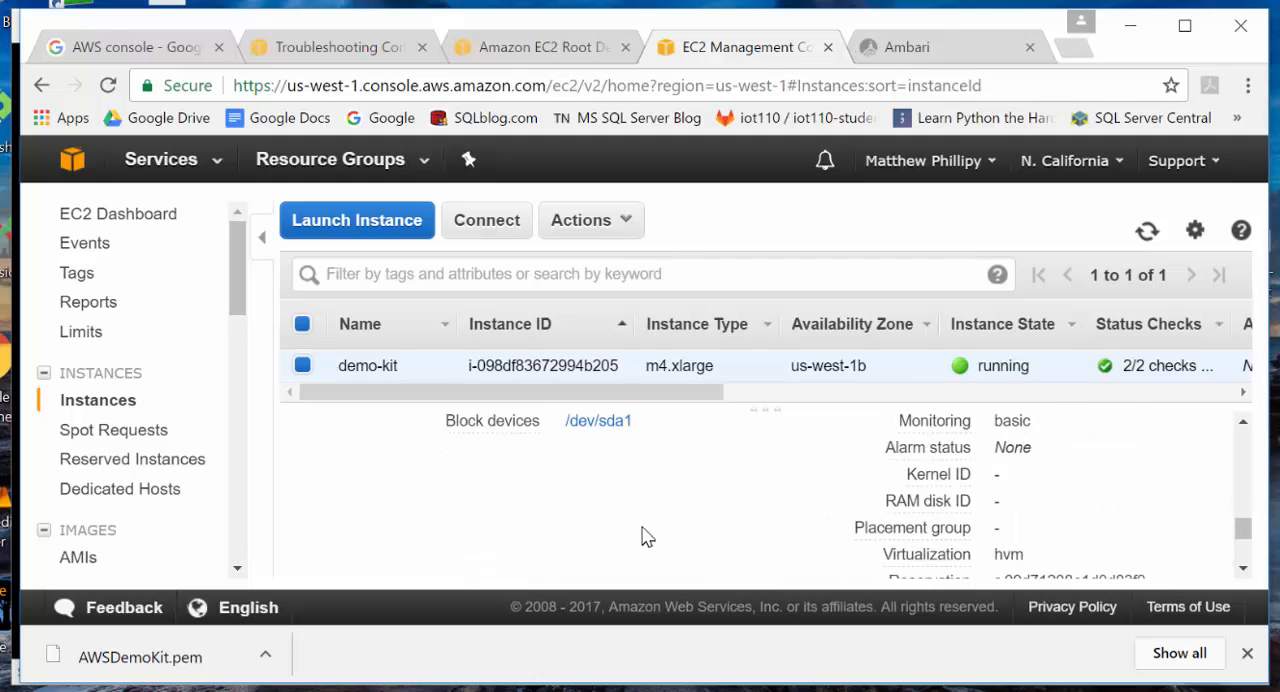
pyautogui.scroll(2, 645, 530)
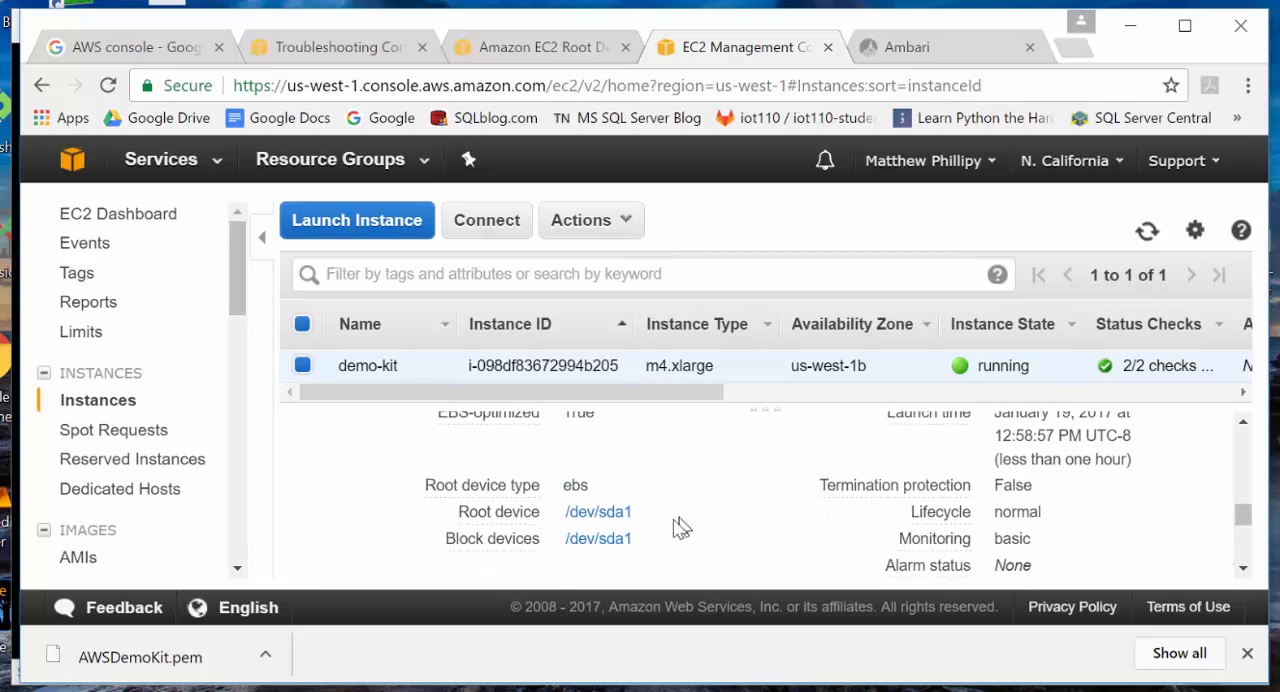
# - Terminate the demo-kit instance, confirm the termination, and look through its description details
pyautogui.click(618, 222)
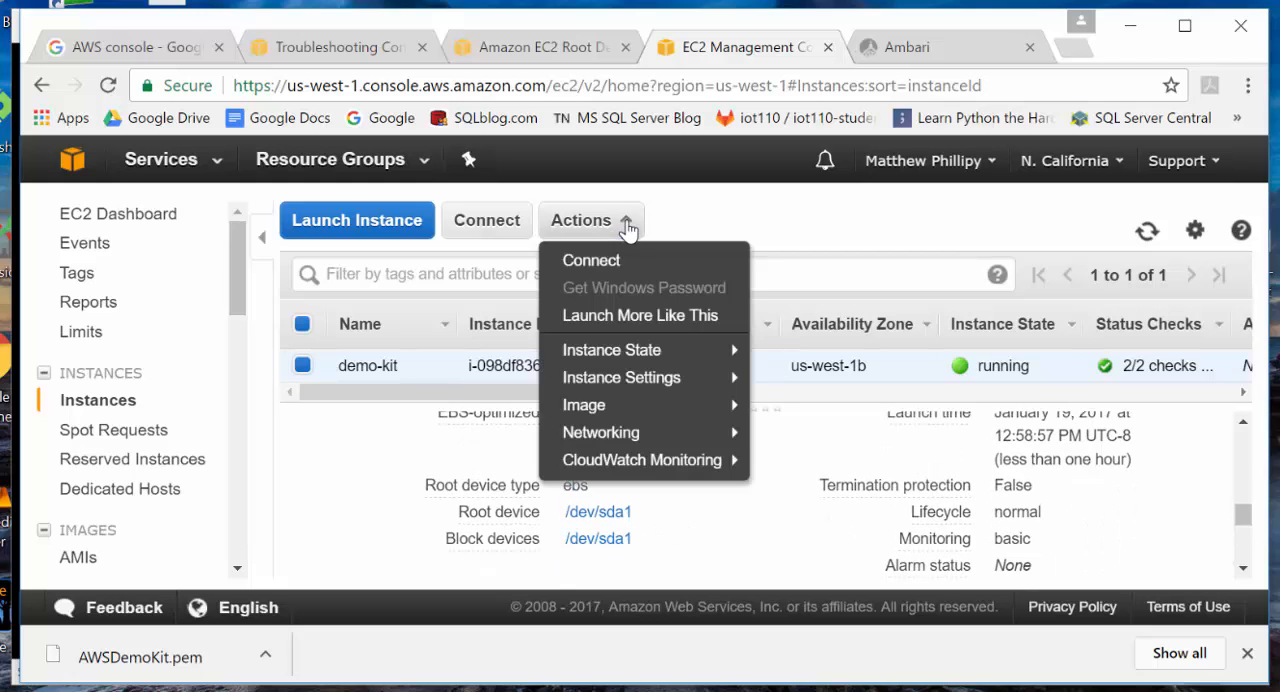
pyautogui.moveTo(668, 352)
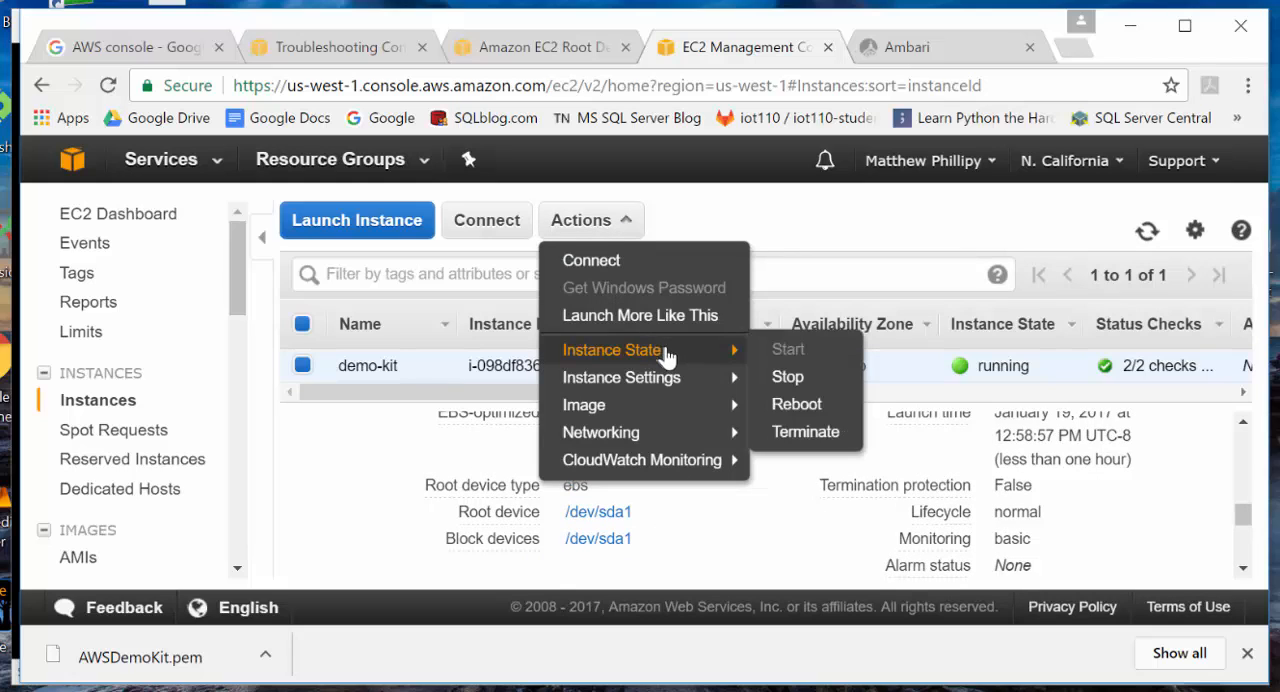
pyautogui.click(800, 436)
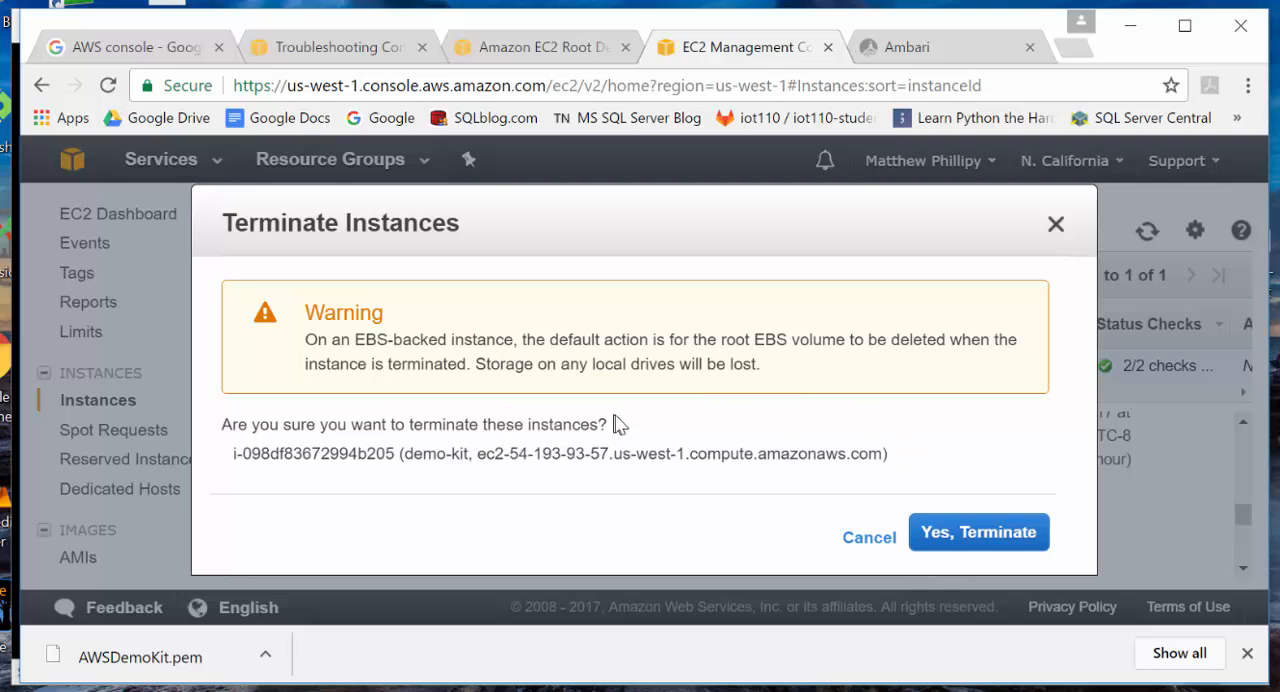
pyautogui.click(981, 536)
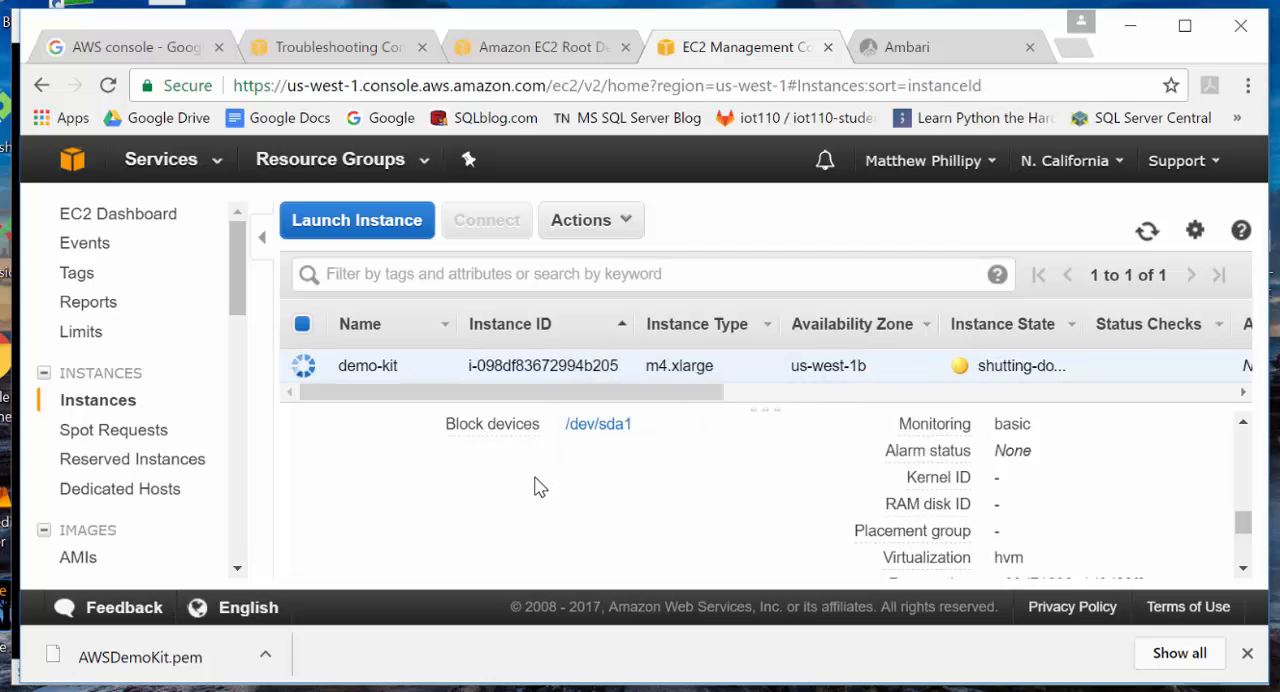
pyautogui.scroll(-2, 540, 488)
pyautogui.scroll(3, 540, 488)
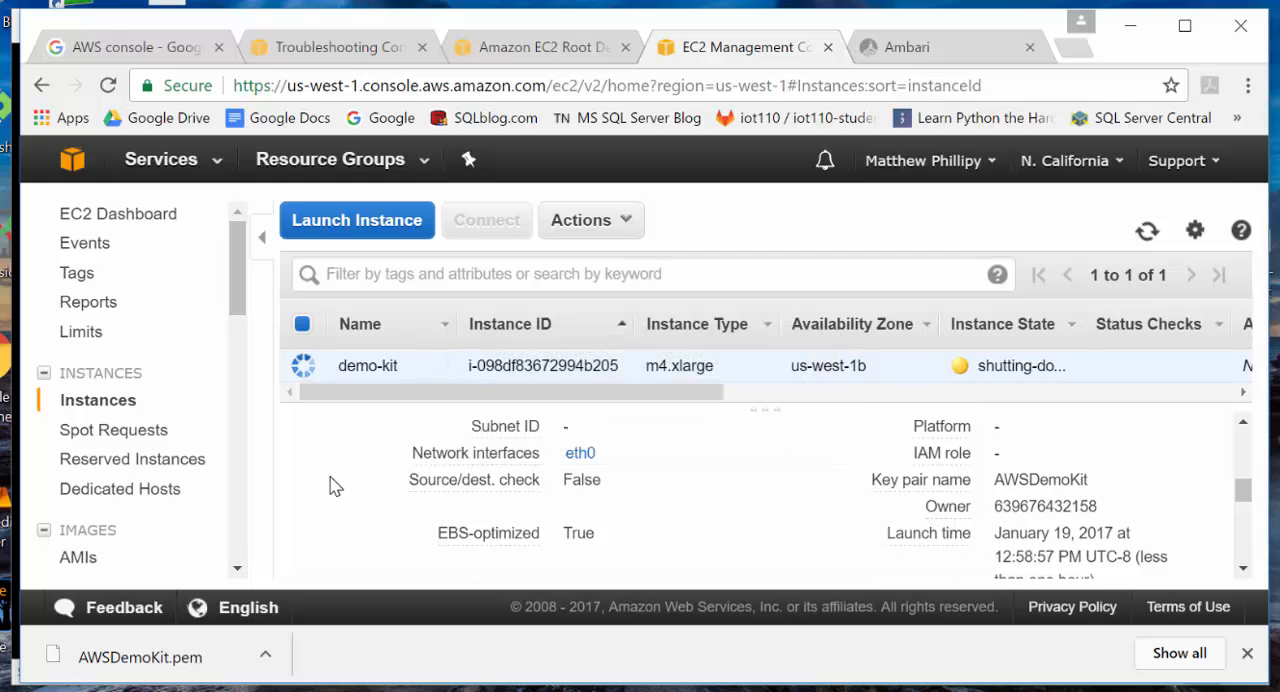
pyautogui.scroll(4, 338, 485)
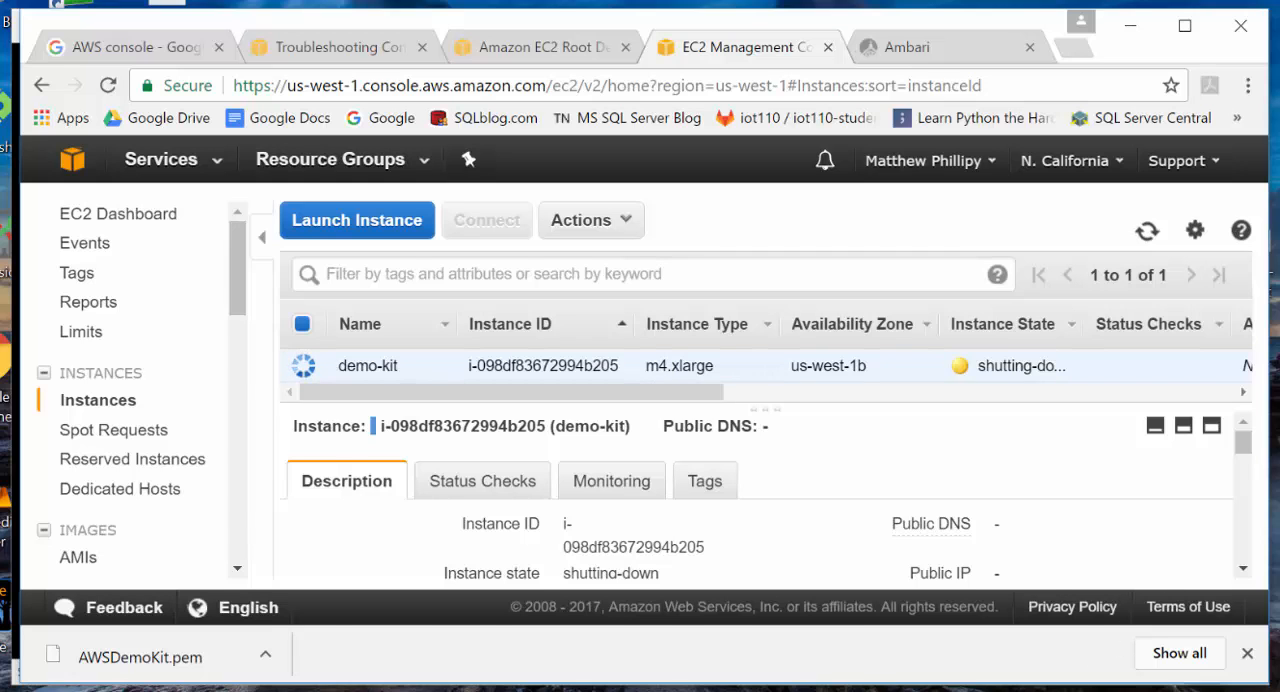
# - Switch to the PowerPoint slide show and display the final instruction slide on terminating the instance
pyautogui.hotkey('alt', 'Tab')
pyautogui.press('Right')
pyautogui.press('Left')
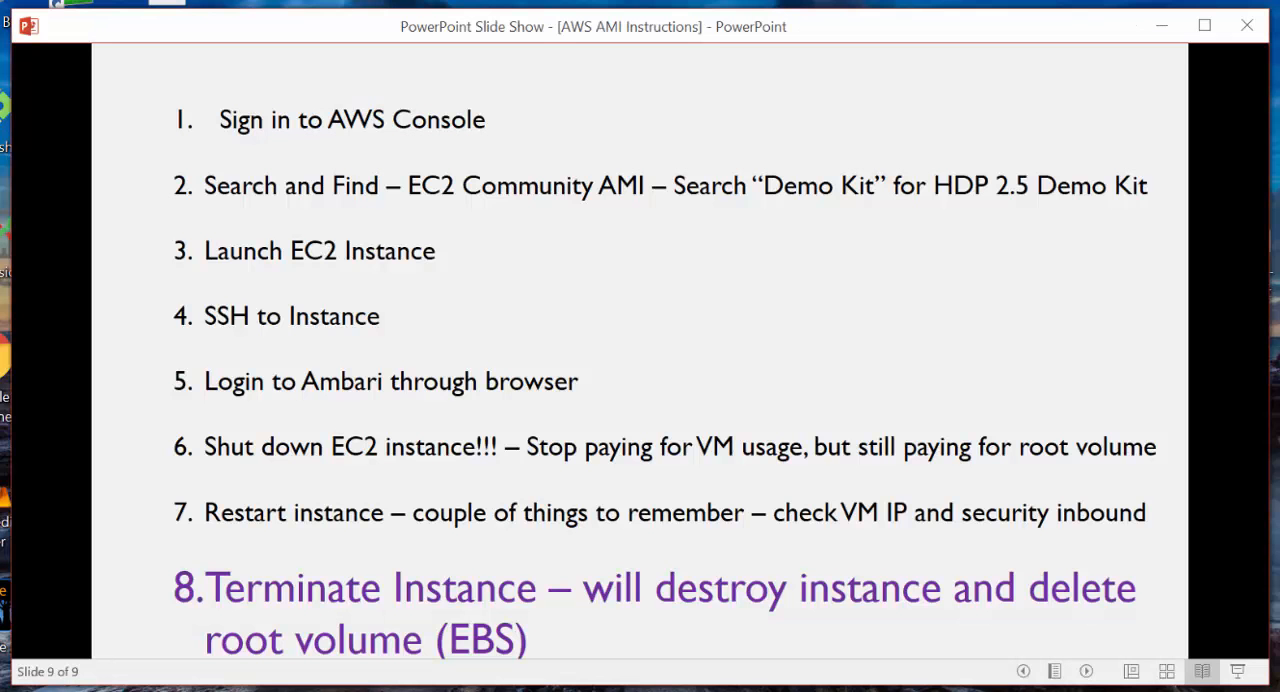